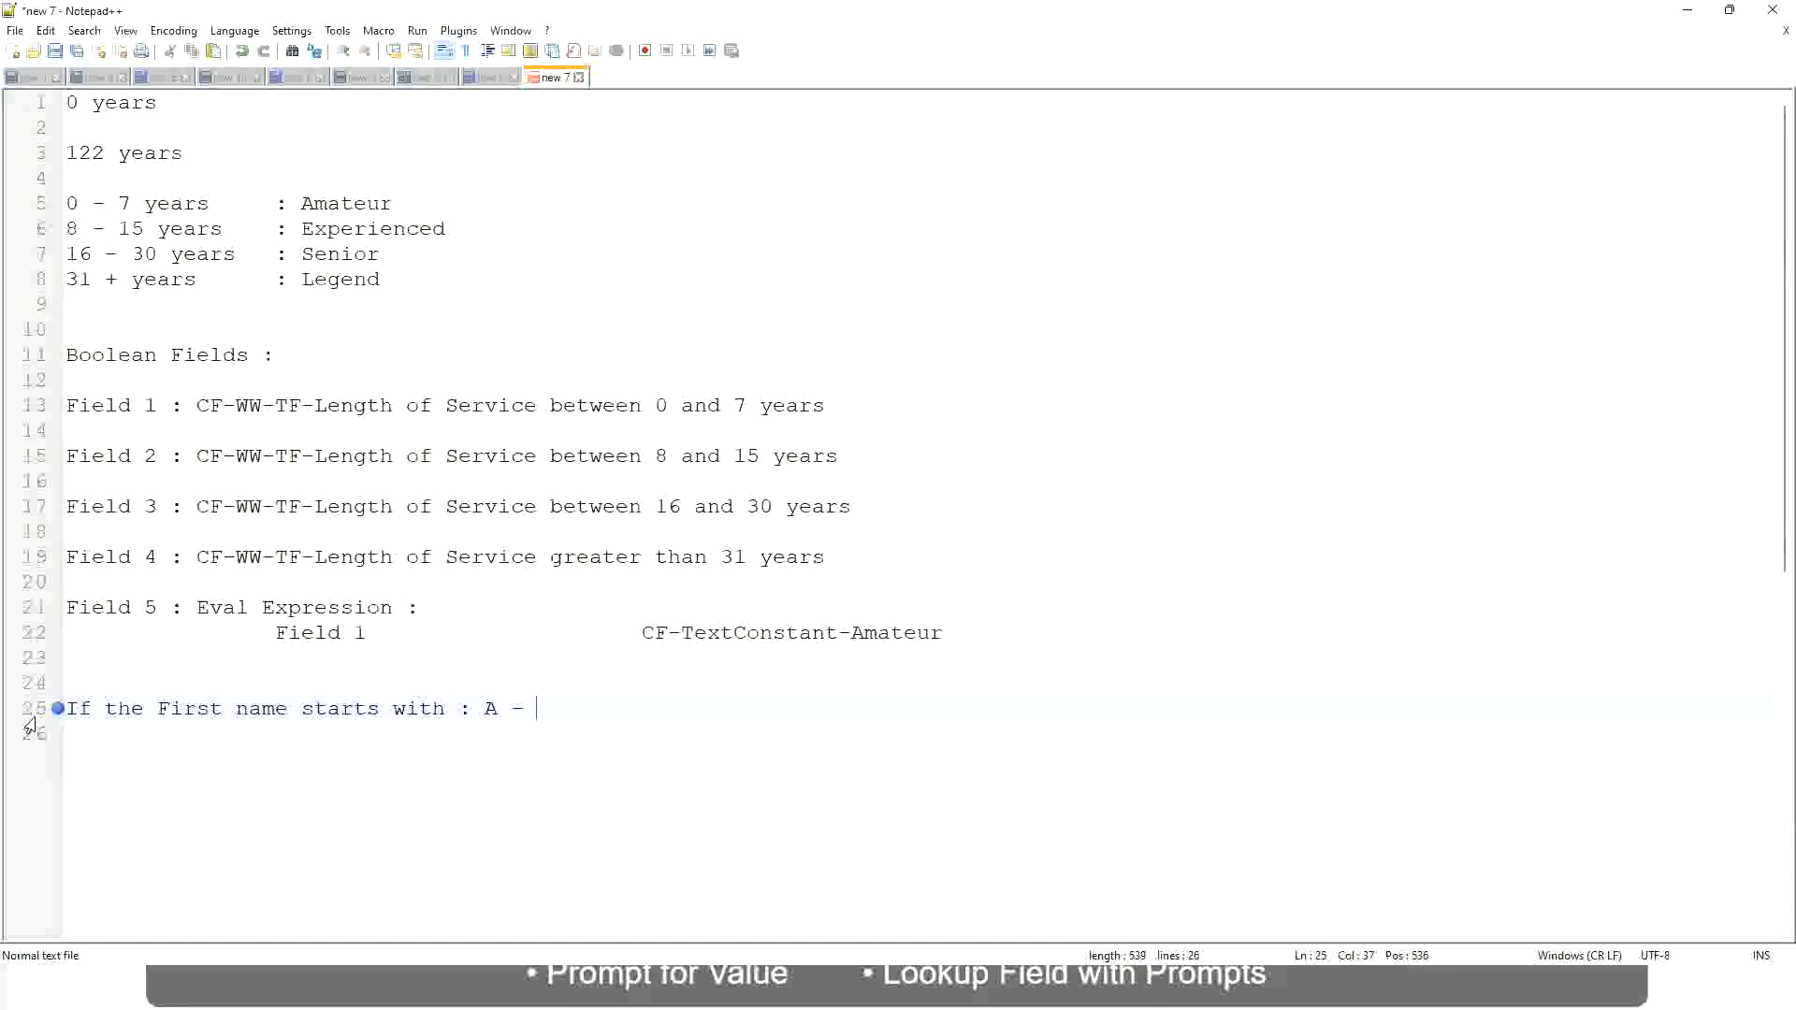
Complete the first-name rule on line 25 with the range A - G and the result A Listers
{"action": "type", "text": "G"}
{"action": "type", "text": ":"}
{"action": "key", "text": "Tab"}
{"action": "type", "text": "A II"}
{"action": "key", "text": "BackSpace"}
{"action": "key", "text": "BackSpace"}
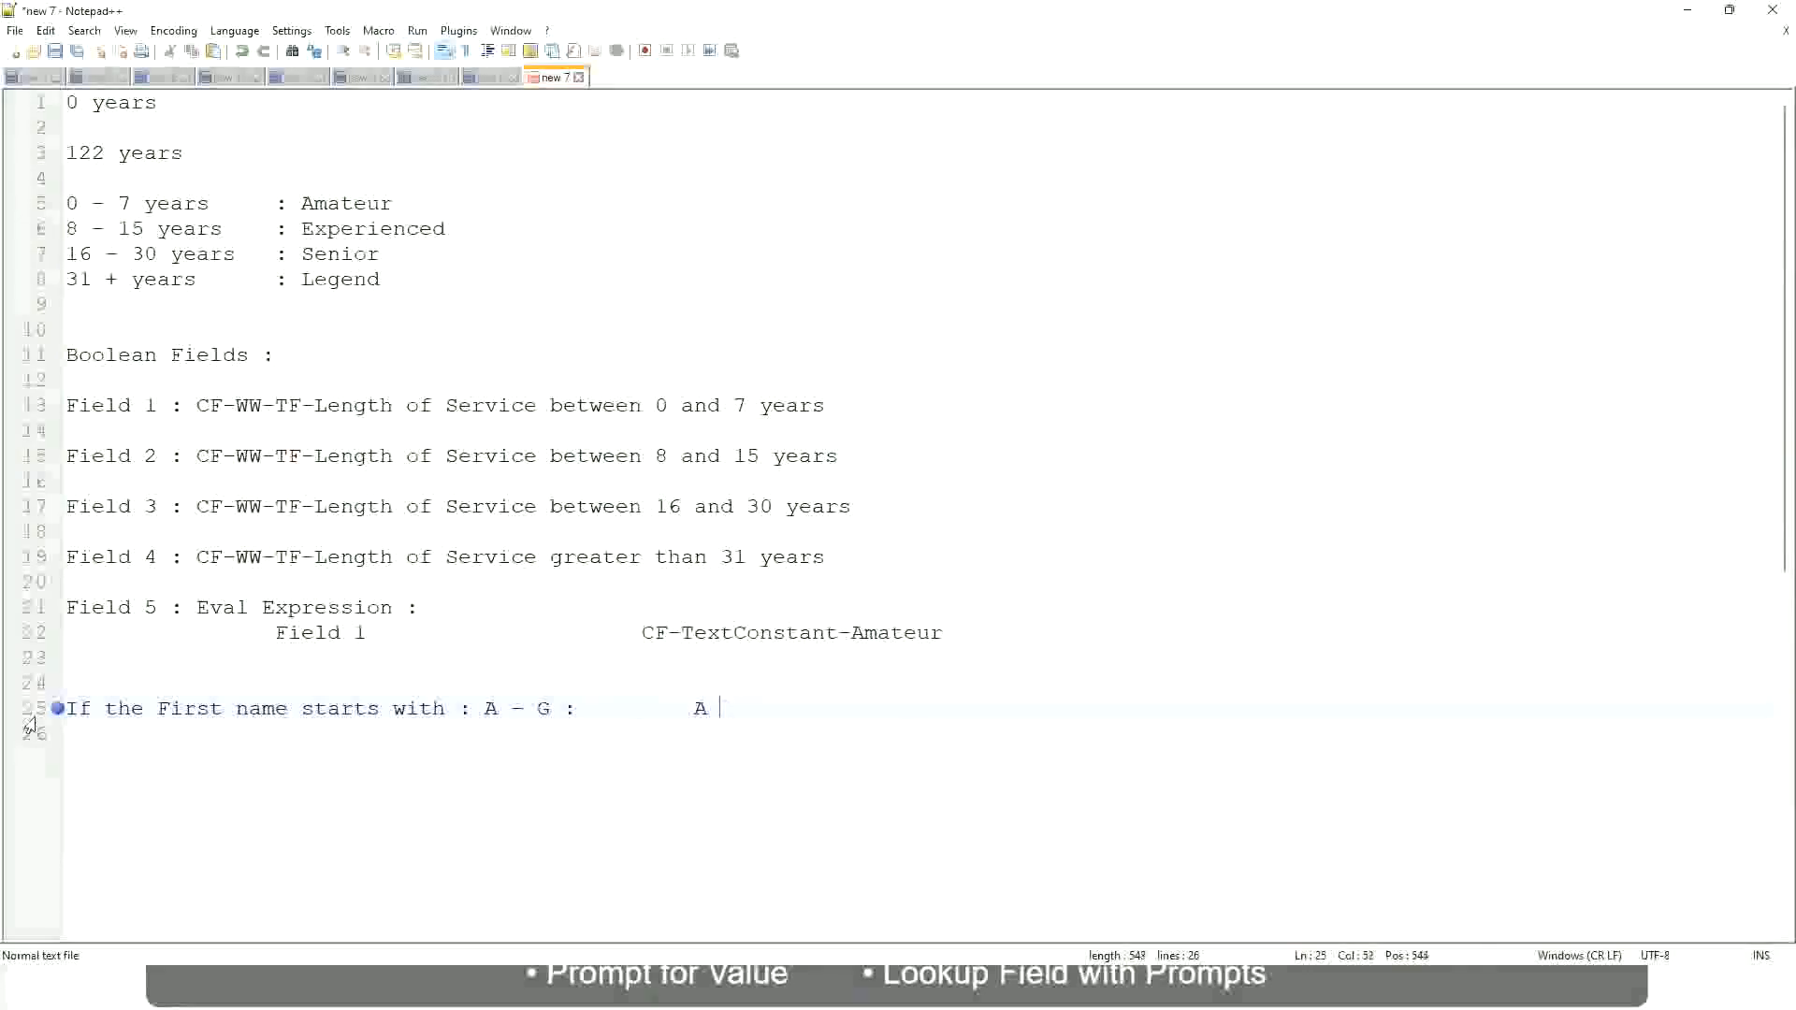
{"action": "type", "text": "Listers"}
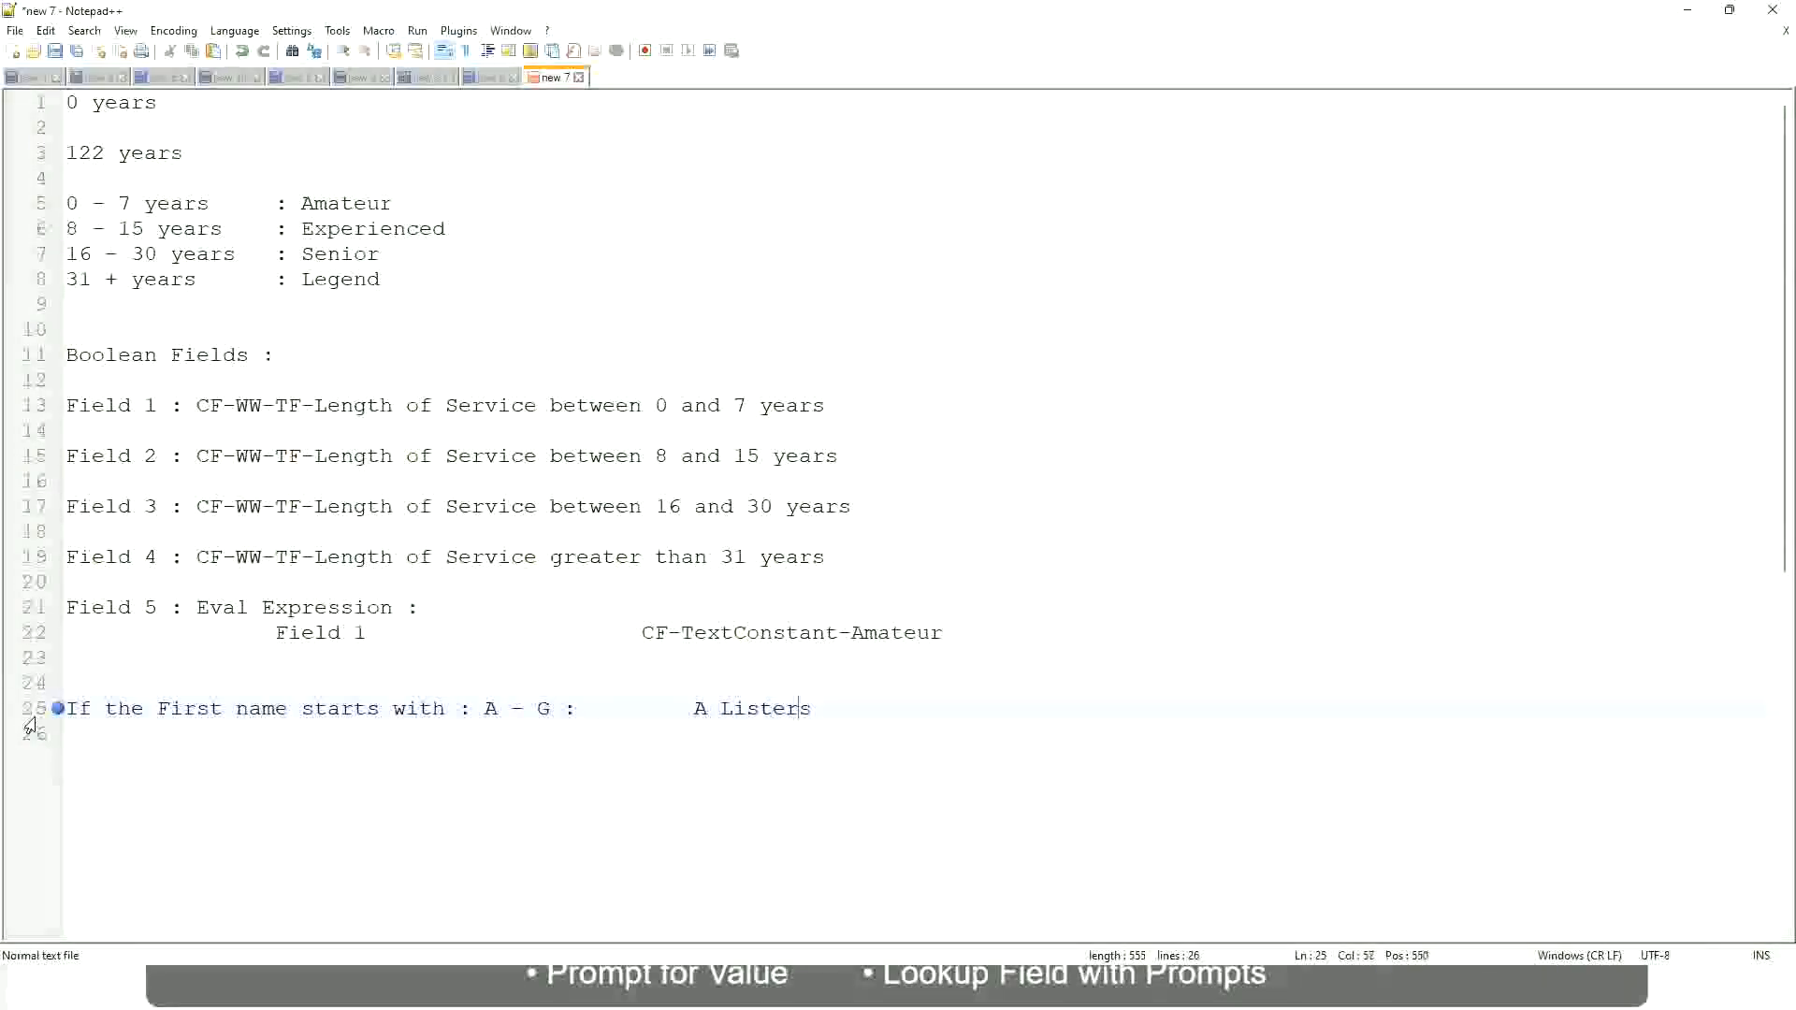
Enclose the result text A Listers on line 25 in double quotes
{"action": "key", "text": "Left"}
{"action": "key", "text": "Left"}
{"action": "key", "text": "Left"}
{"action": "key", "text": "Left"}
{"action": "key", "text": "Left"}
{"action": "key", "text": "Left"}
{"action": "key", "text": "Left"}
{"action": "key", "text": "Left"}
{"action": "type", "text": "\"\""}
{"action": "key", "text": "Right"}
{"action": "key", "text": "Right"}
{"action": "key", "text": "Right"}
{"action": "key", "text": "Left"}
{"action": "key", "text": "Left"}
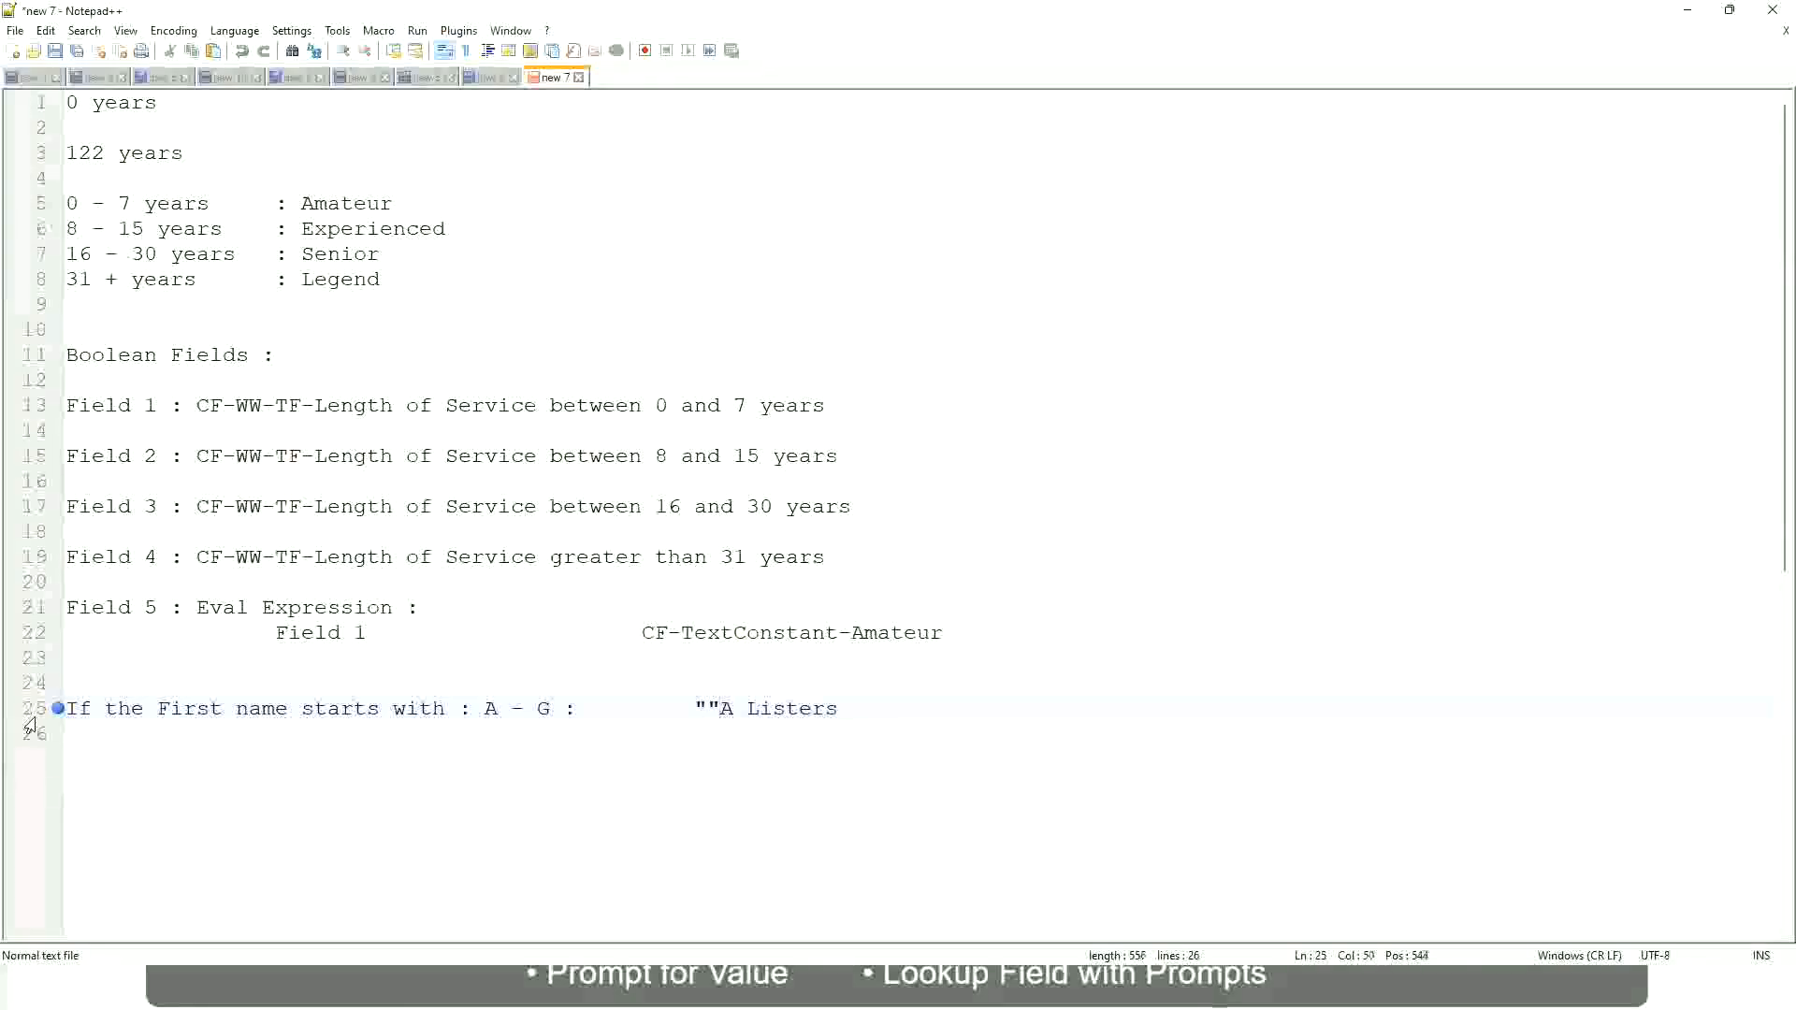
{"action": "key", "text": "BackSpace"}
{"action": "key", "text": "Right"}
{"action": "key", "text": "Right"}
{"action": "key", "text": "Right"}
{"action": "key", "text": "Right"}
{"action": "key", "text": "Right"}
{"action": "key", "text": "Right"}
{"action": "key", "text": "Right"}
{"action": "key", "text": "Right"}
{"action": "key", "text": "Right"}
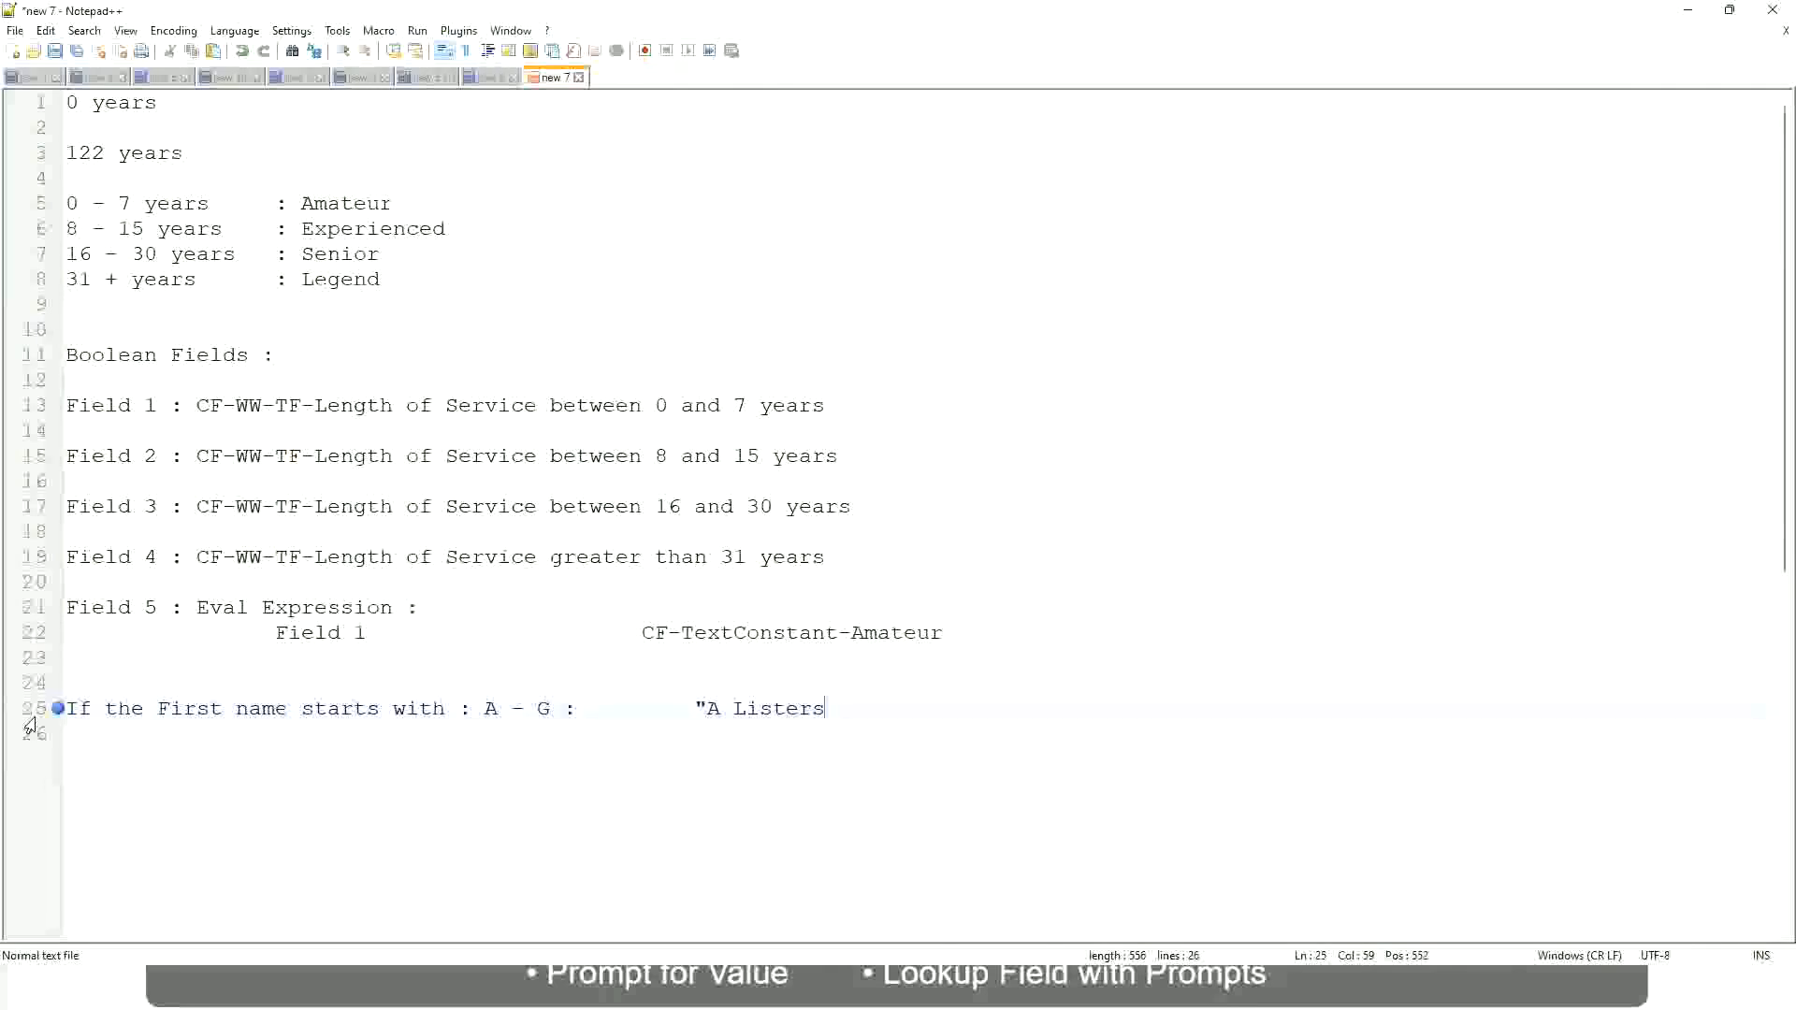
{"action": "type", "text": "\"\""}
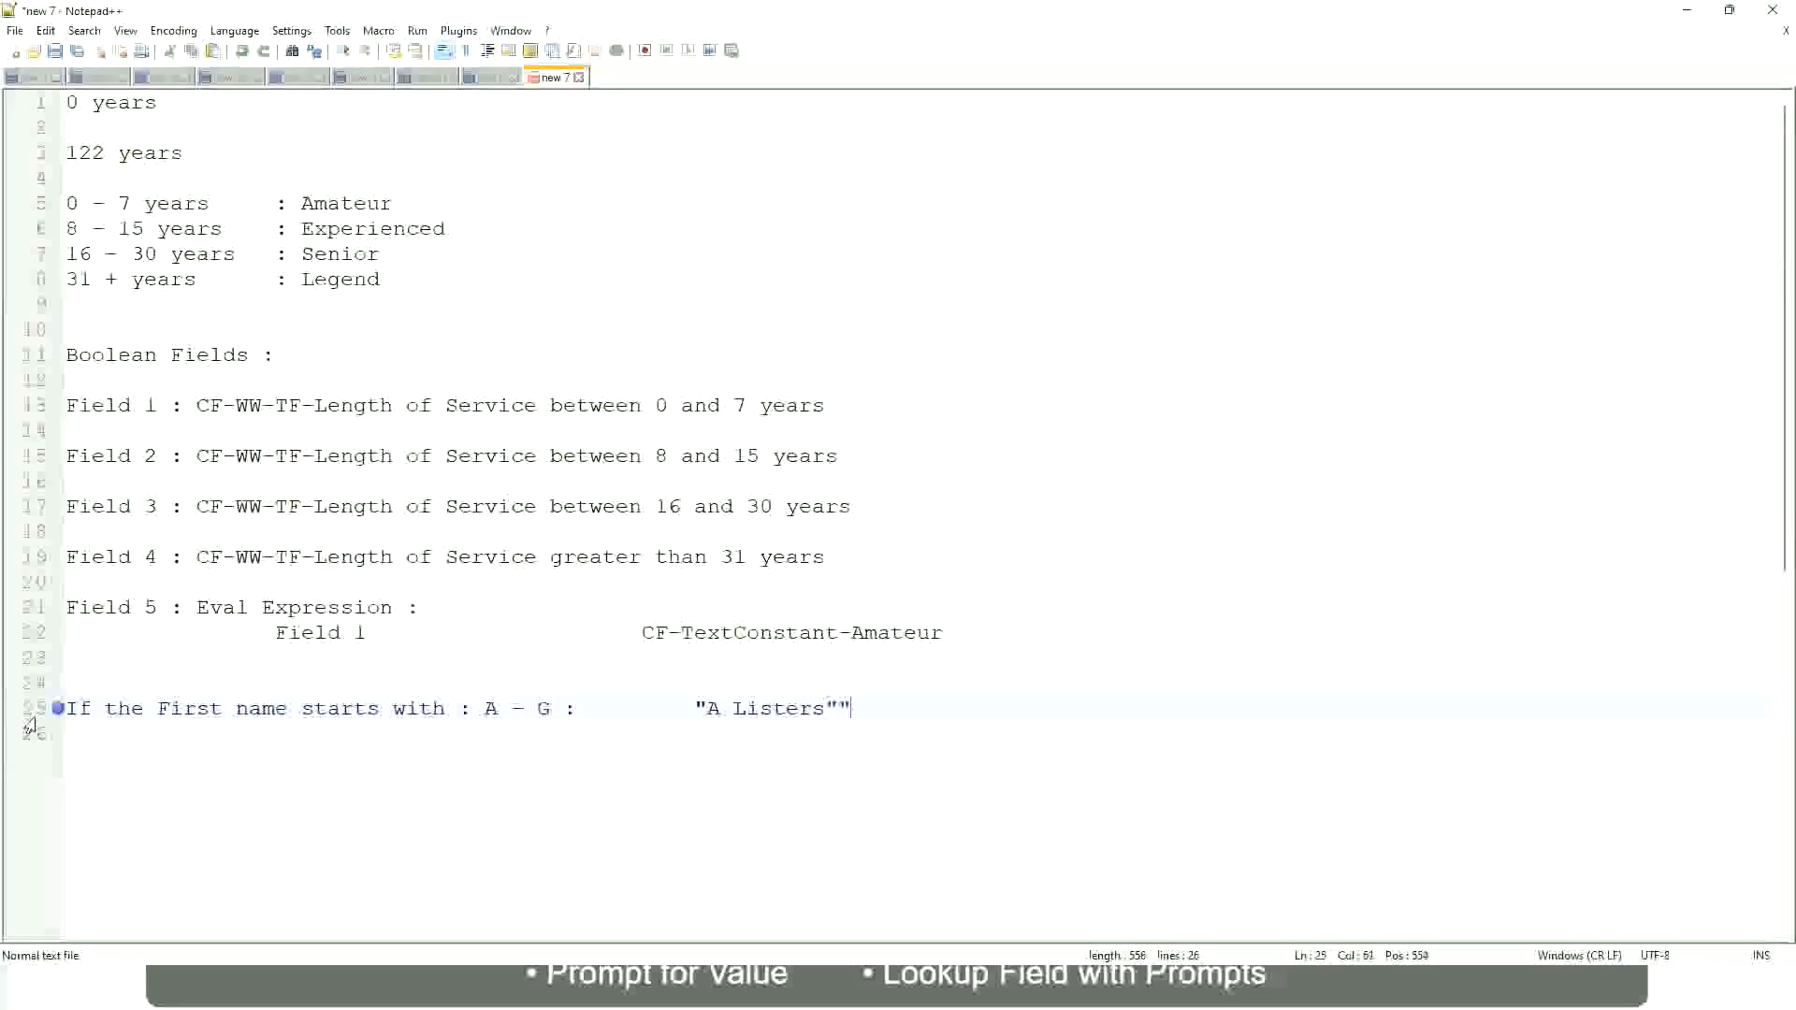
{"action": "key", "text": "BackSpace"}
Add a rule line below assigning the range H - P the result "His Majesty", with the colon and result aligned under line 25
{"action": "key", "text": "Return"}
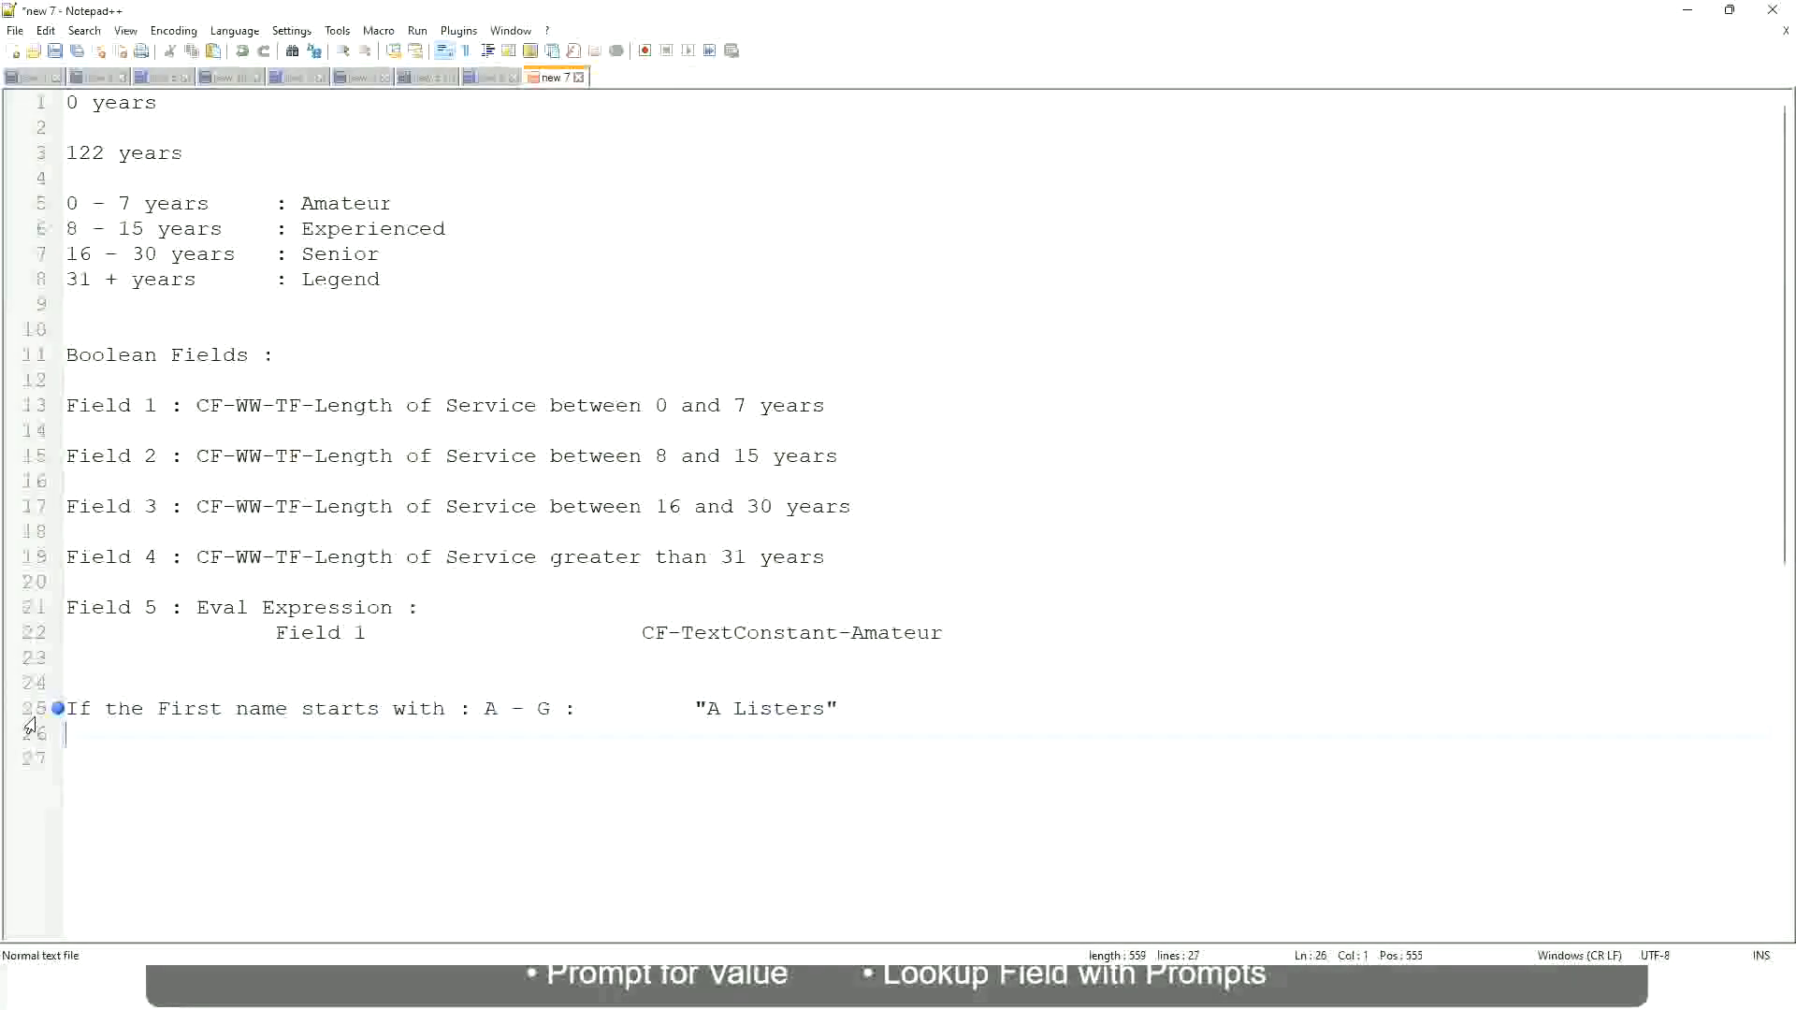
{"action": "type", "text": "H -"}
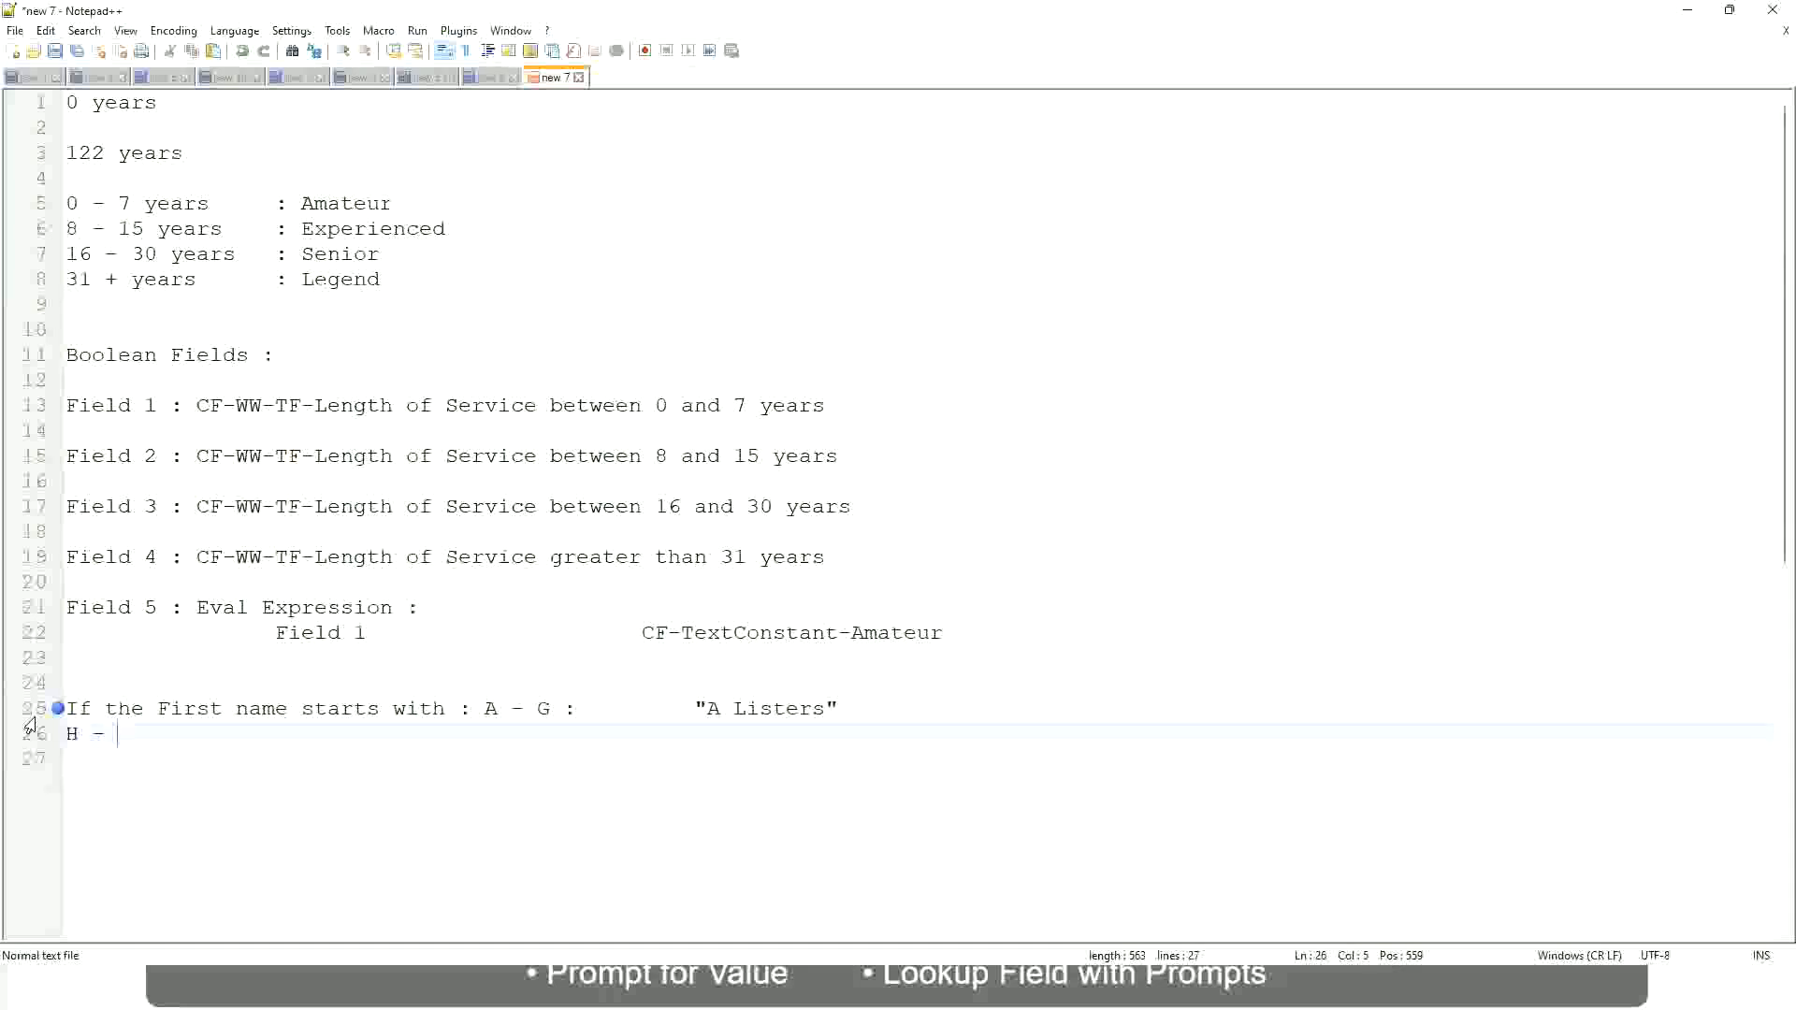
{"action": "type", "text": "P"}
{"action": "key", "text": "Tab"}
{"action": "key", "text": "Tab"}
{"action": "key", "text": "Tab"}
{"action": "key", "text": "Tab"}
{"action": "key", "text": "Tab"}
{"action": "key", "text": "Tab"}
{"action": "key", "text": "Tab"}
{"action": "key", "text": "Tab"}
{"action": "key", "text": "Tab"}
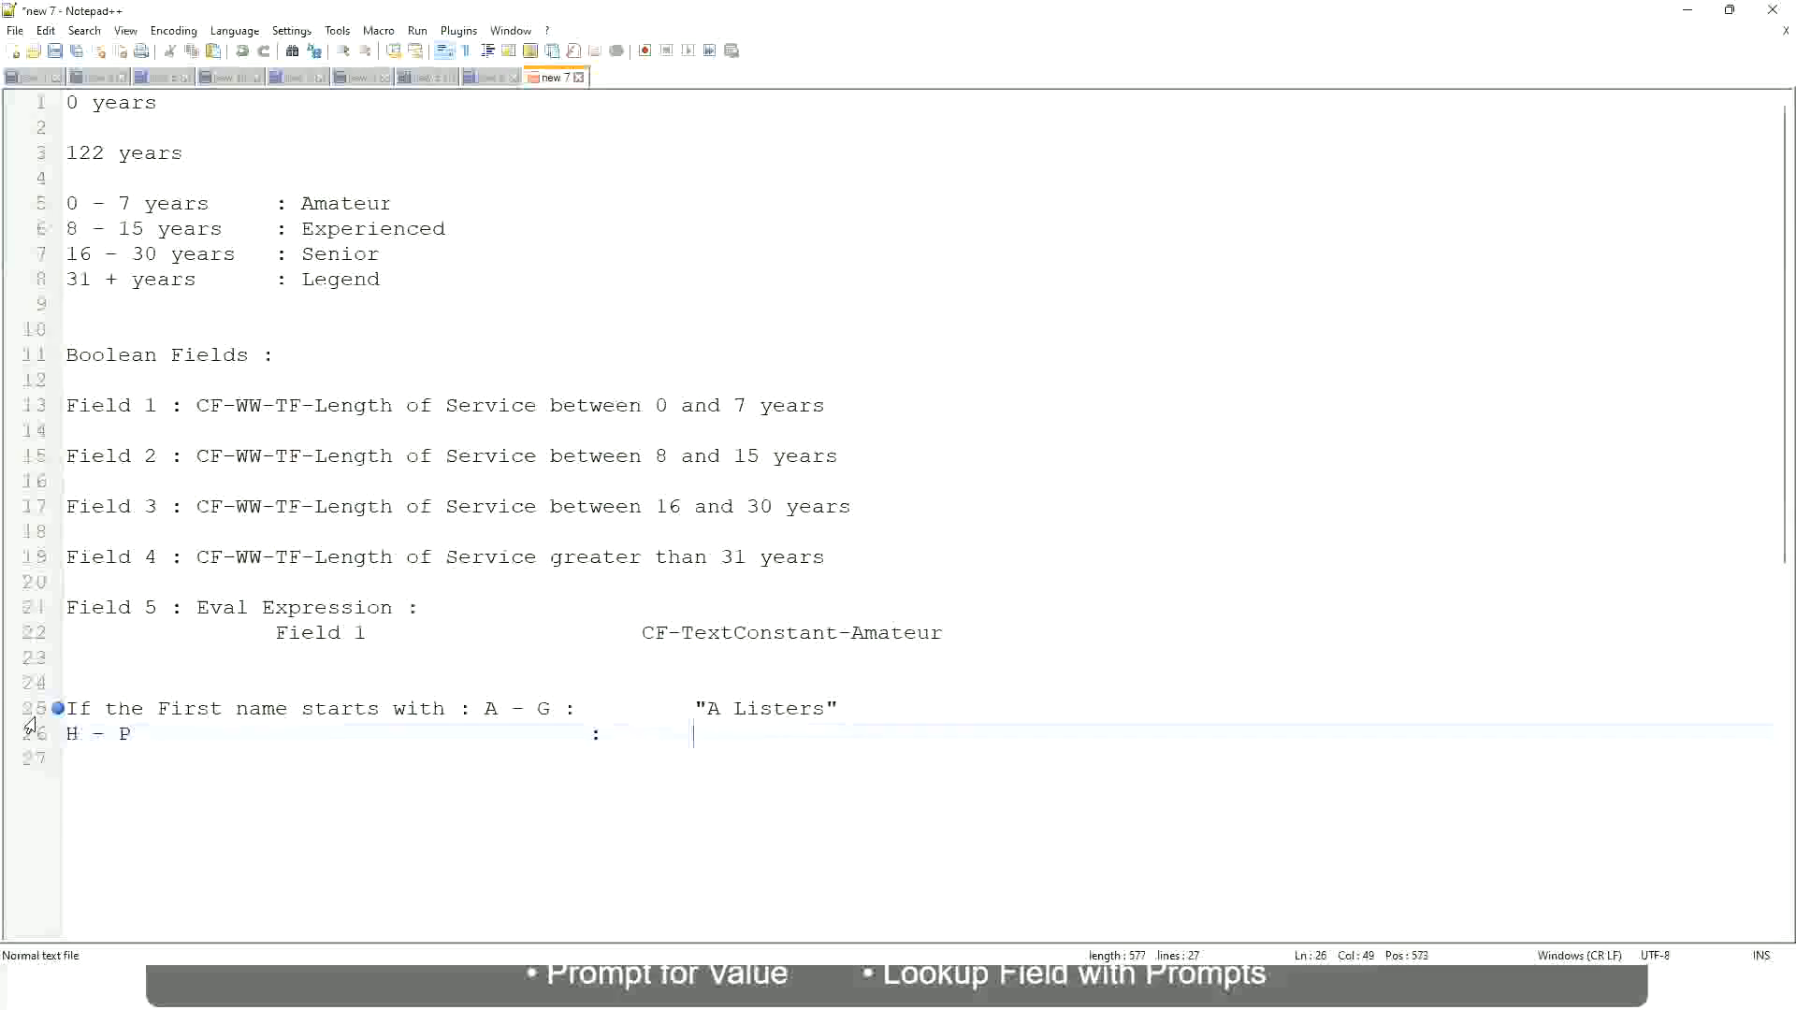
{"action": "type", "text": "\"His Maje"}
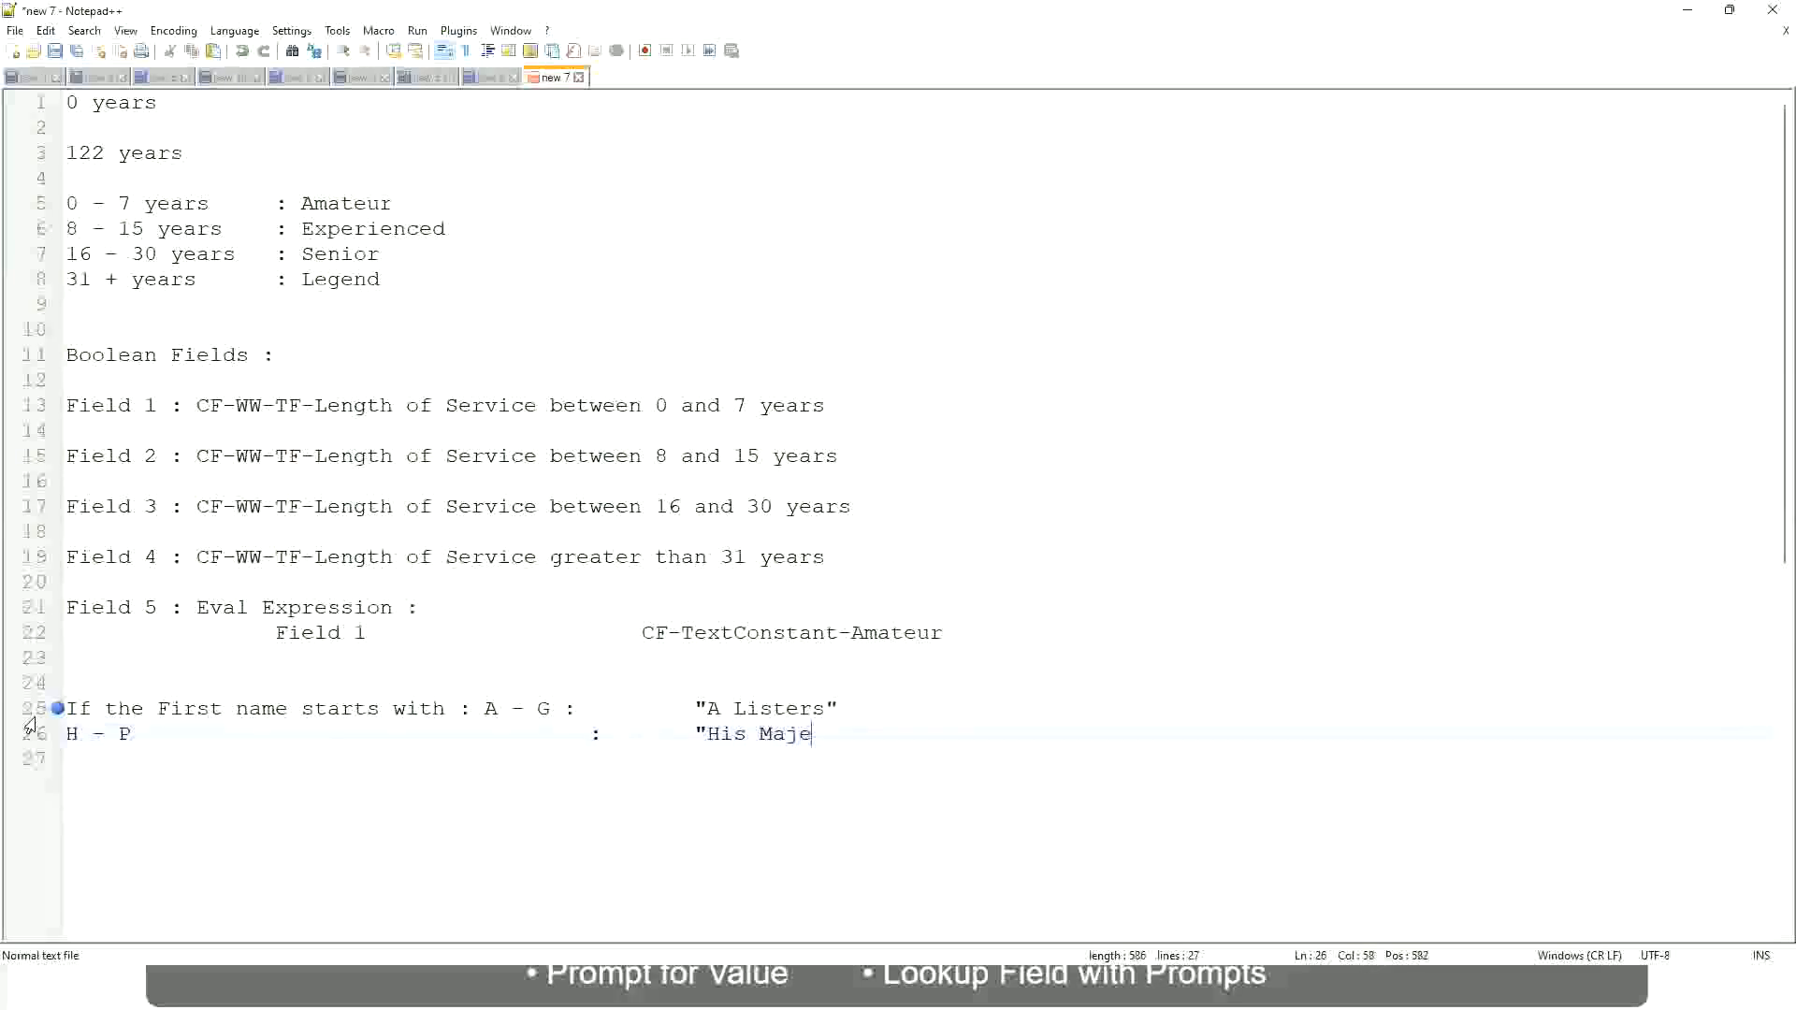
{"action": "type", "text": "sty\"\""}
{"action": "key", "text": "BackSpace"}
Add a third rule line assigning the range L - Z the result "Lords", aligned with the lines above
{"action": "key", "text": "Return"}
{"action": "type", "text": "L - "}
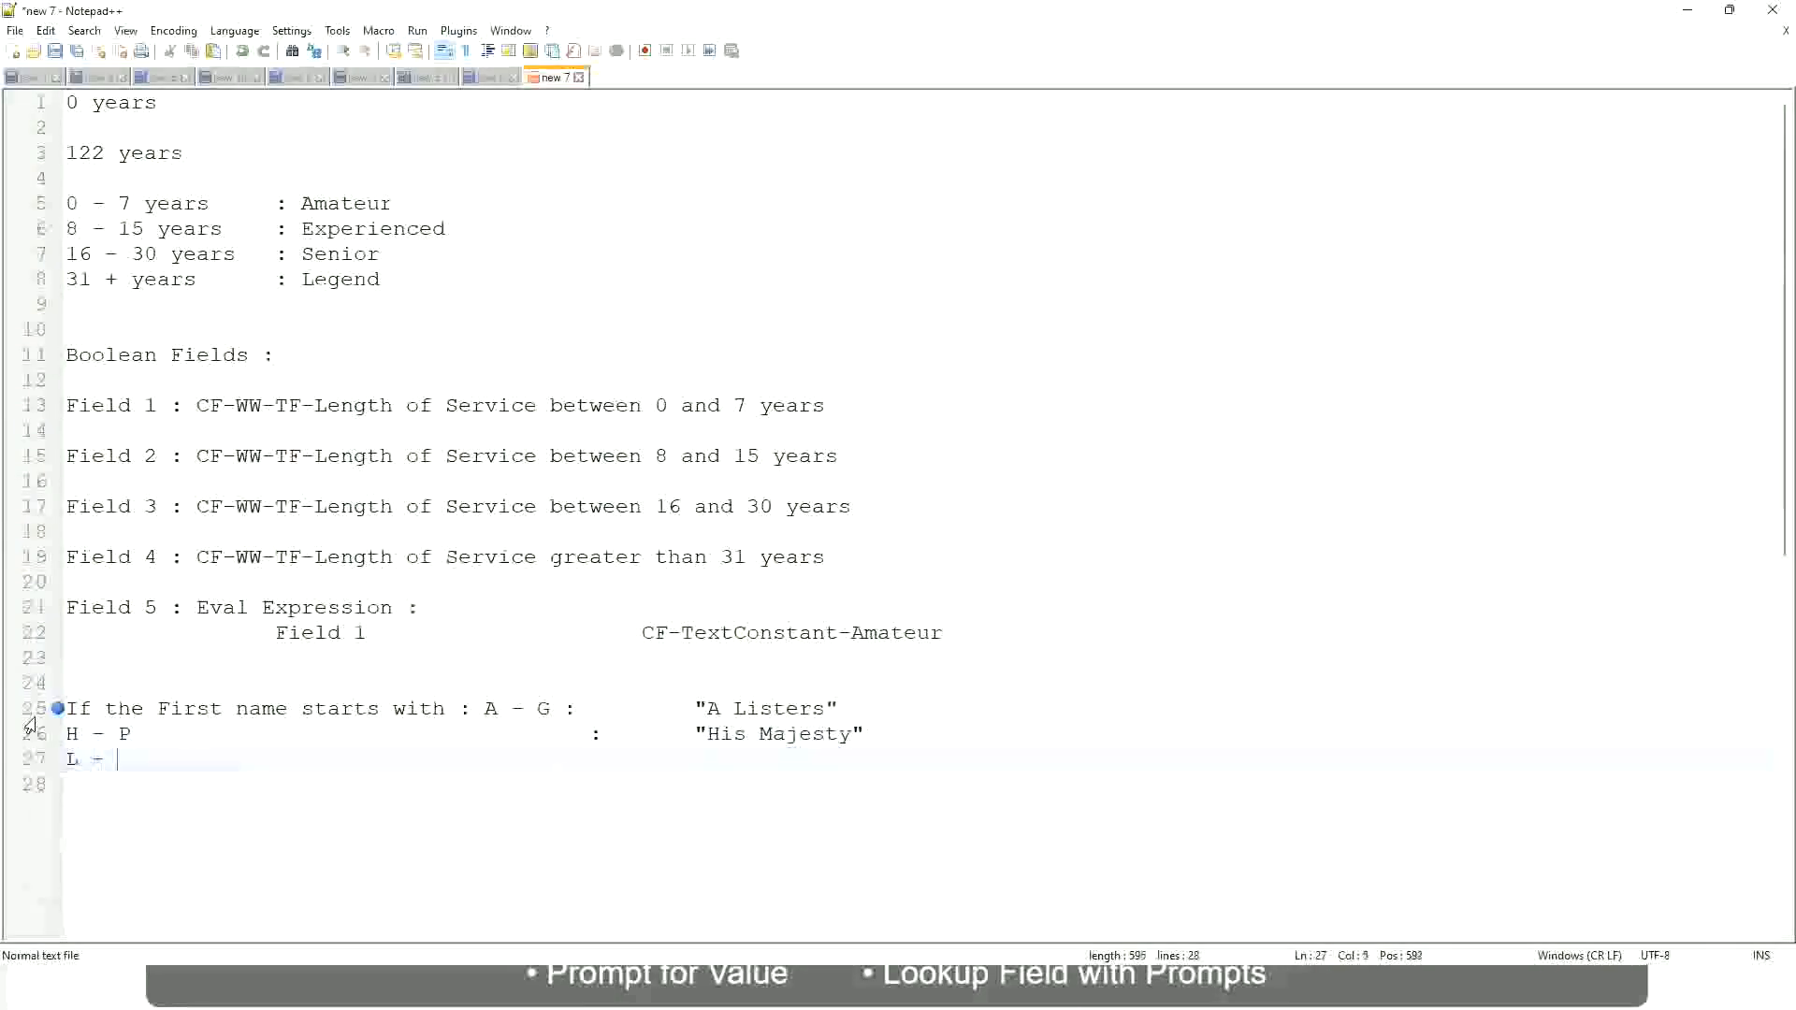
{"action": "type", "text": "Z"}
{"action": "key", "text": "Tab"}
{"action": "key", "text": "Tab"}
{"action": "key", "text": "Tab"}
{"action": "key", "text": "Tab"}
{"action": "type", "text": ":"}
{"action": "key", "text": "Tab"}
{"action": "type", "text": "\"Lords"}
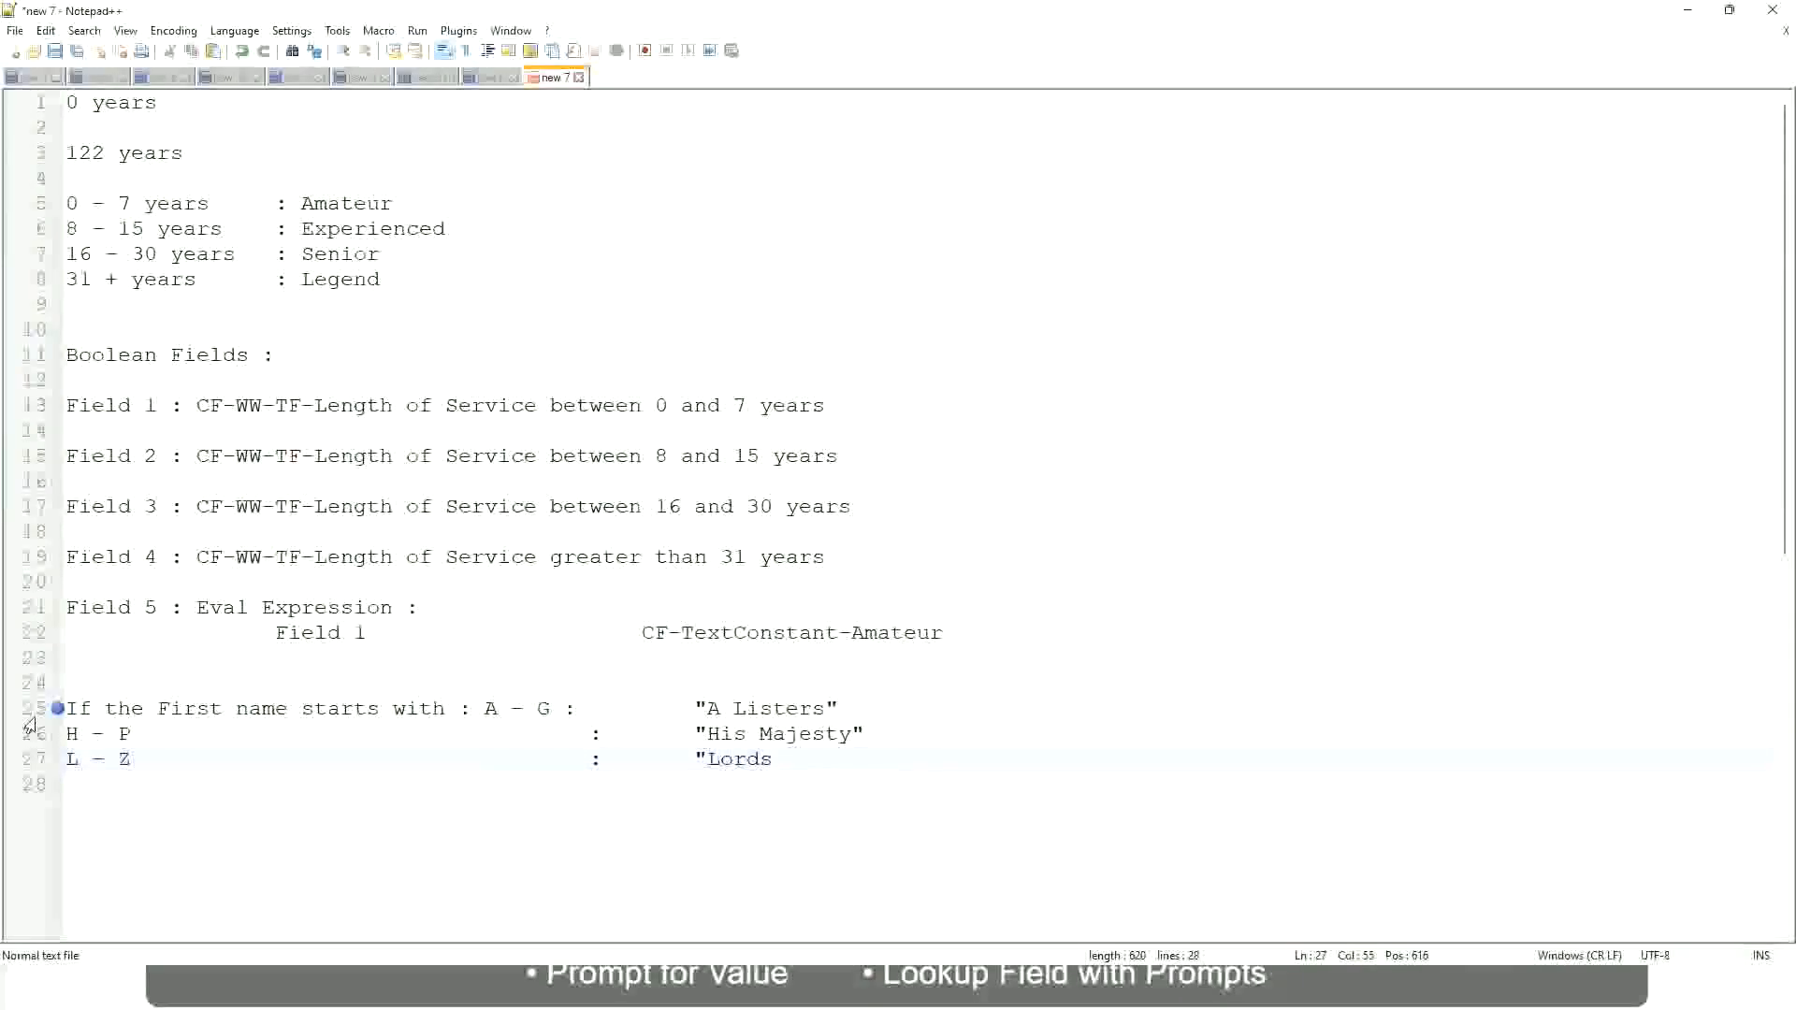
{"action": "type", "text": "\"\""}
{"action": "key", "text": "BackSpace"}
{"action": "left_click", "coordinate": [800, 759]}
{"action": "left_click_drag", "start_coordinate": [799, 759], "coordinate": [839, 708]}
{"action": "left_click", "coordinate": [772, 713]}
{"action": "left_click", "coordinate": [812, 736]}
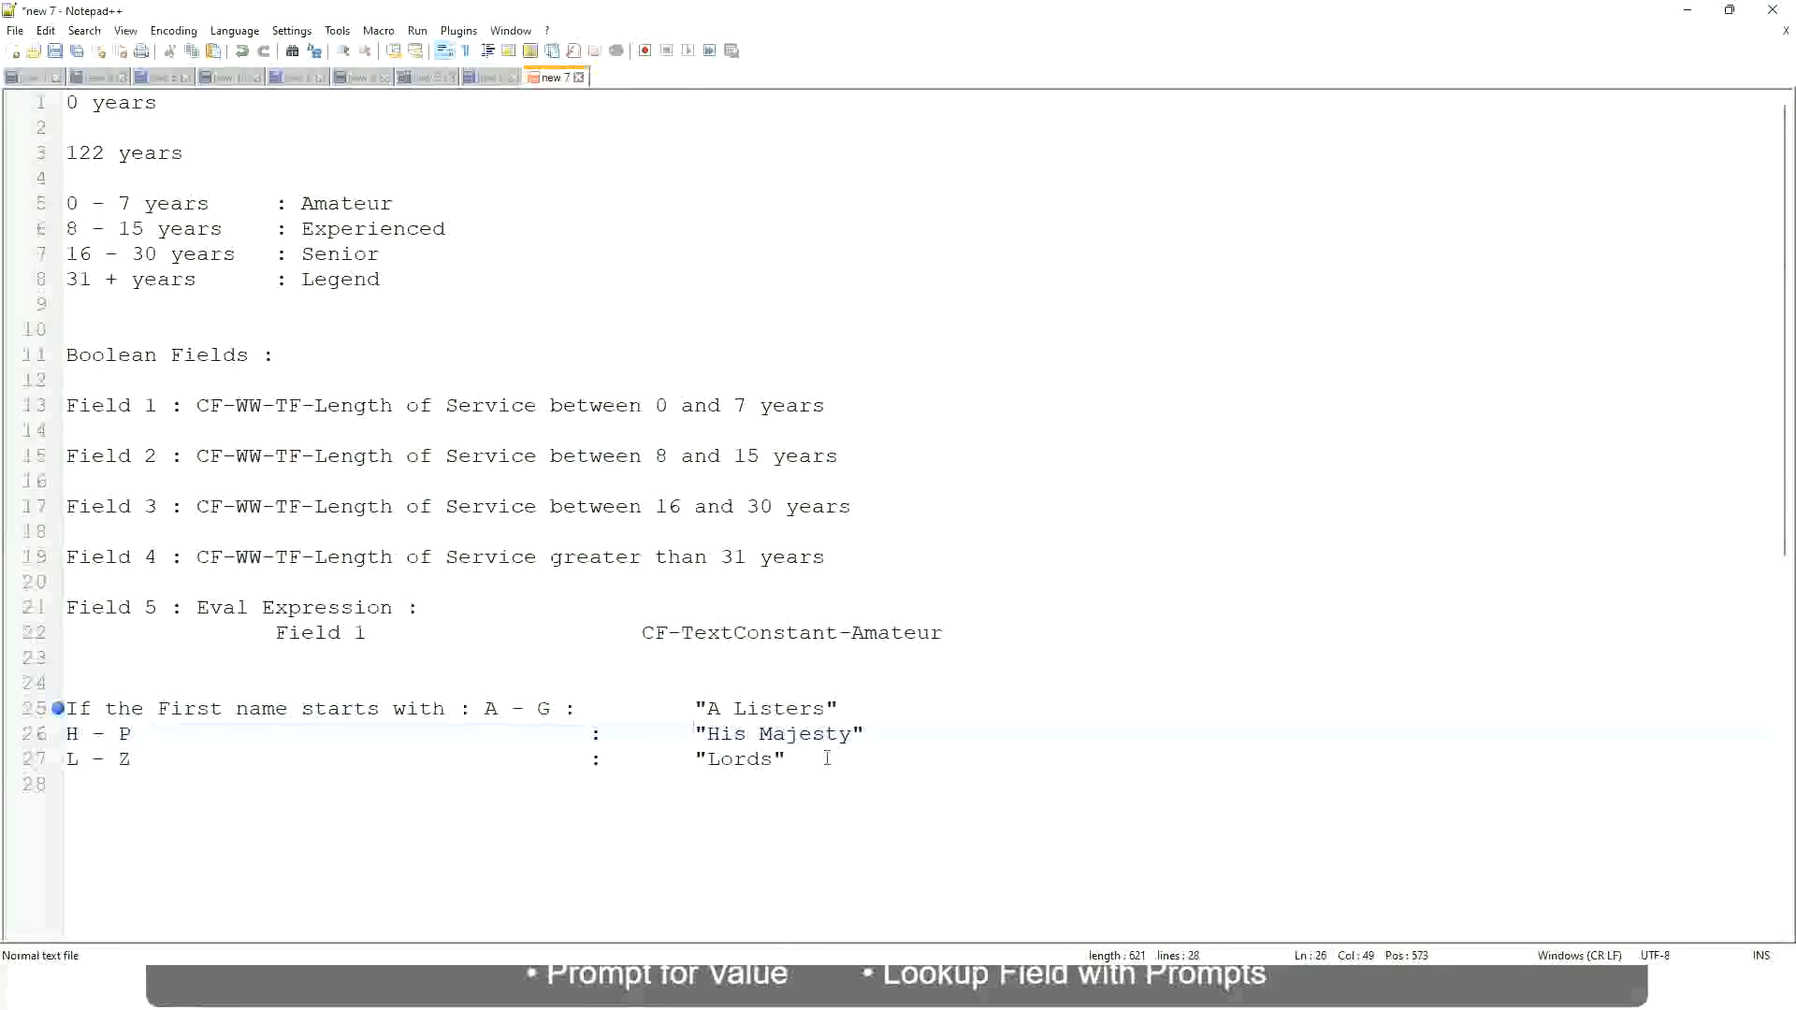
Replace the three first-name rule lines with the single word If
{"action": "left_click_drag", "start_coordinate": [826, 759], "coordinate": [58, 709]}
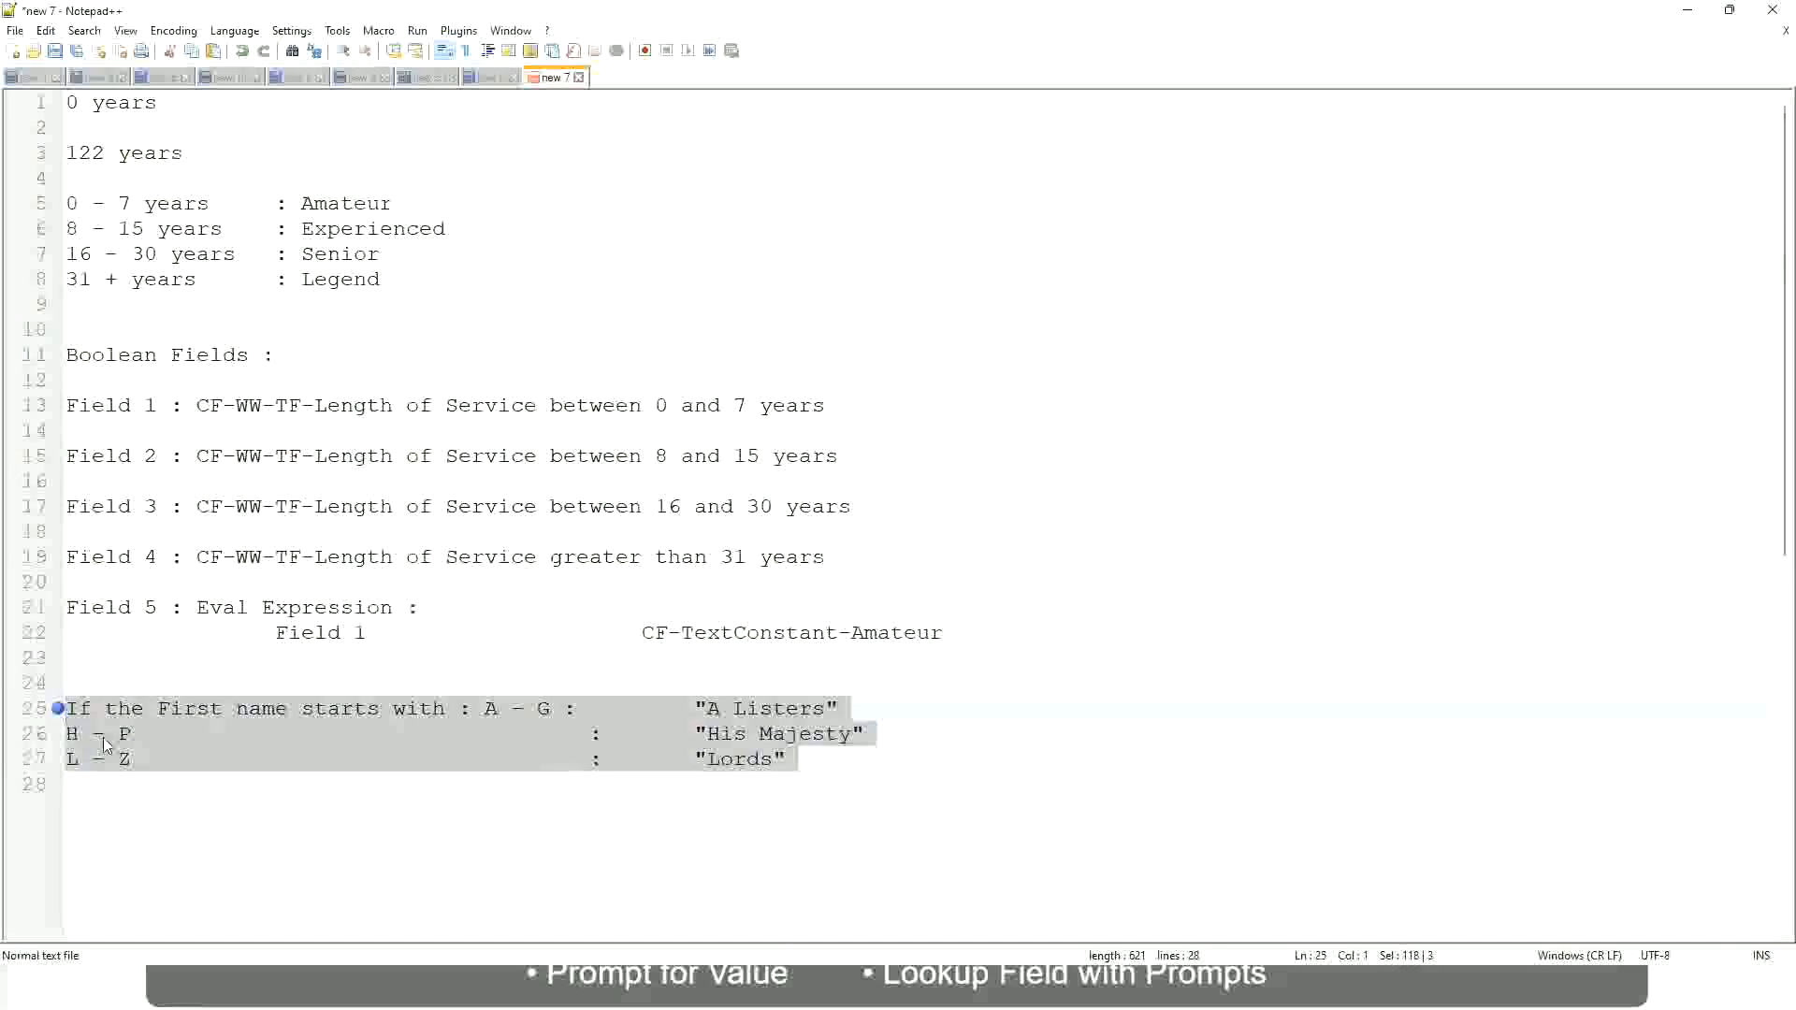
{"action": "type", "text": "If "}
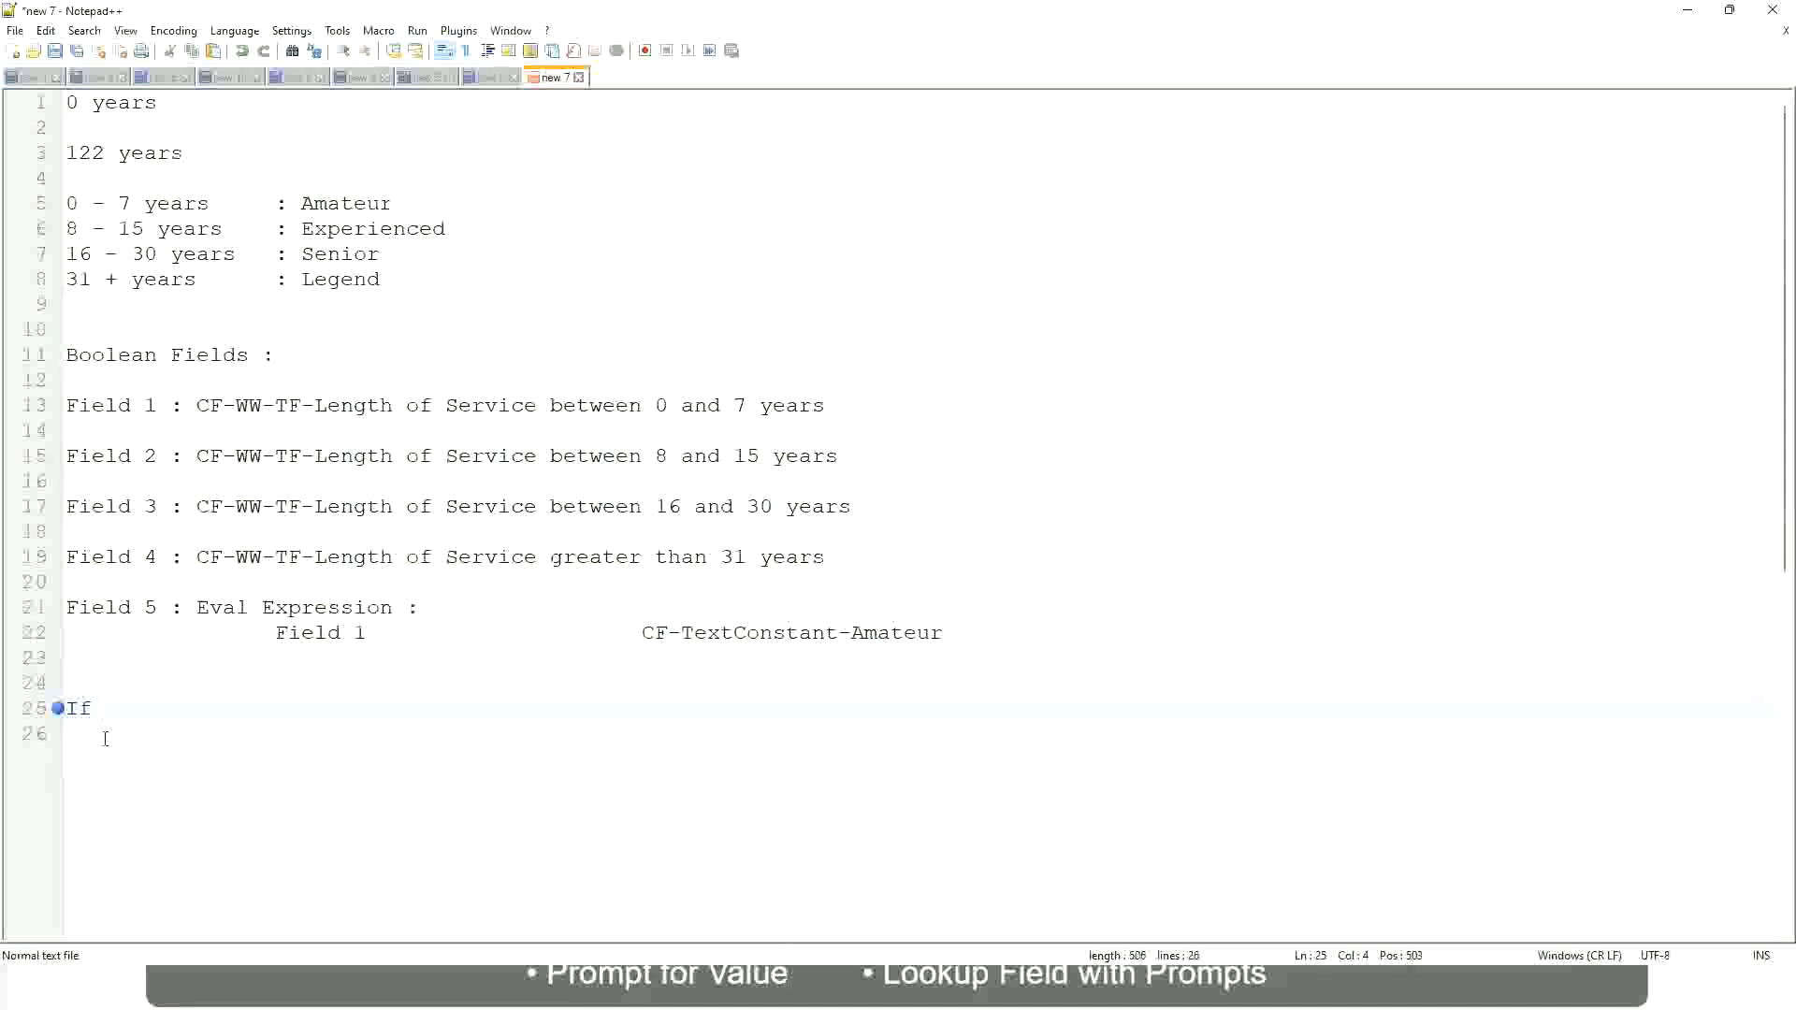
{"action": "type", "text": "Prior Ex"}
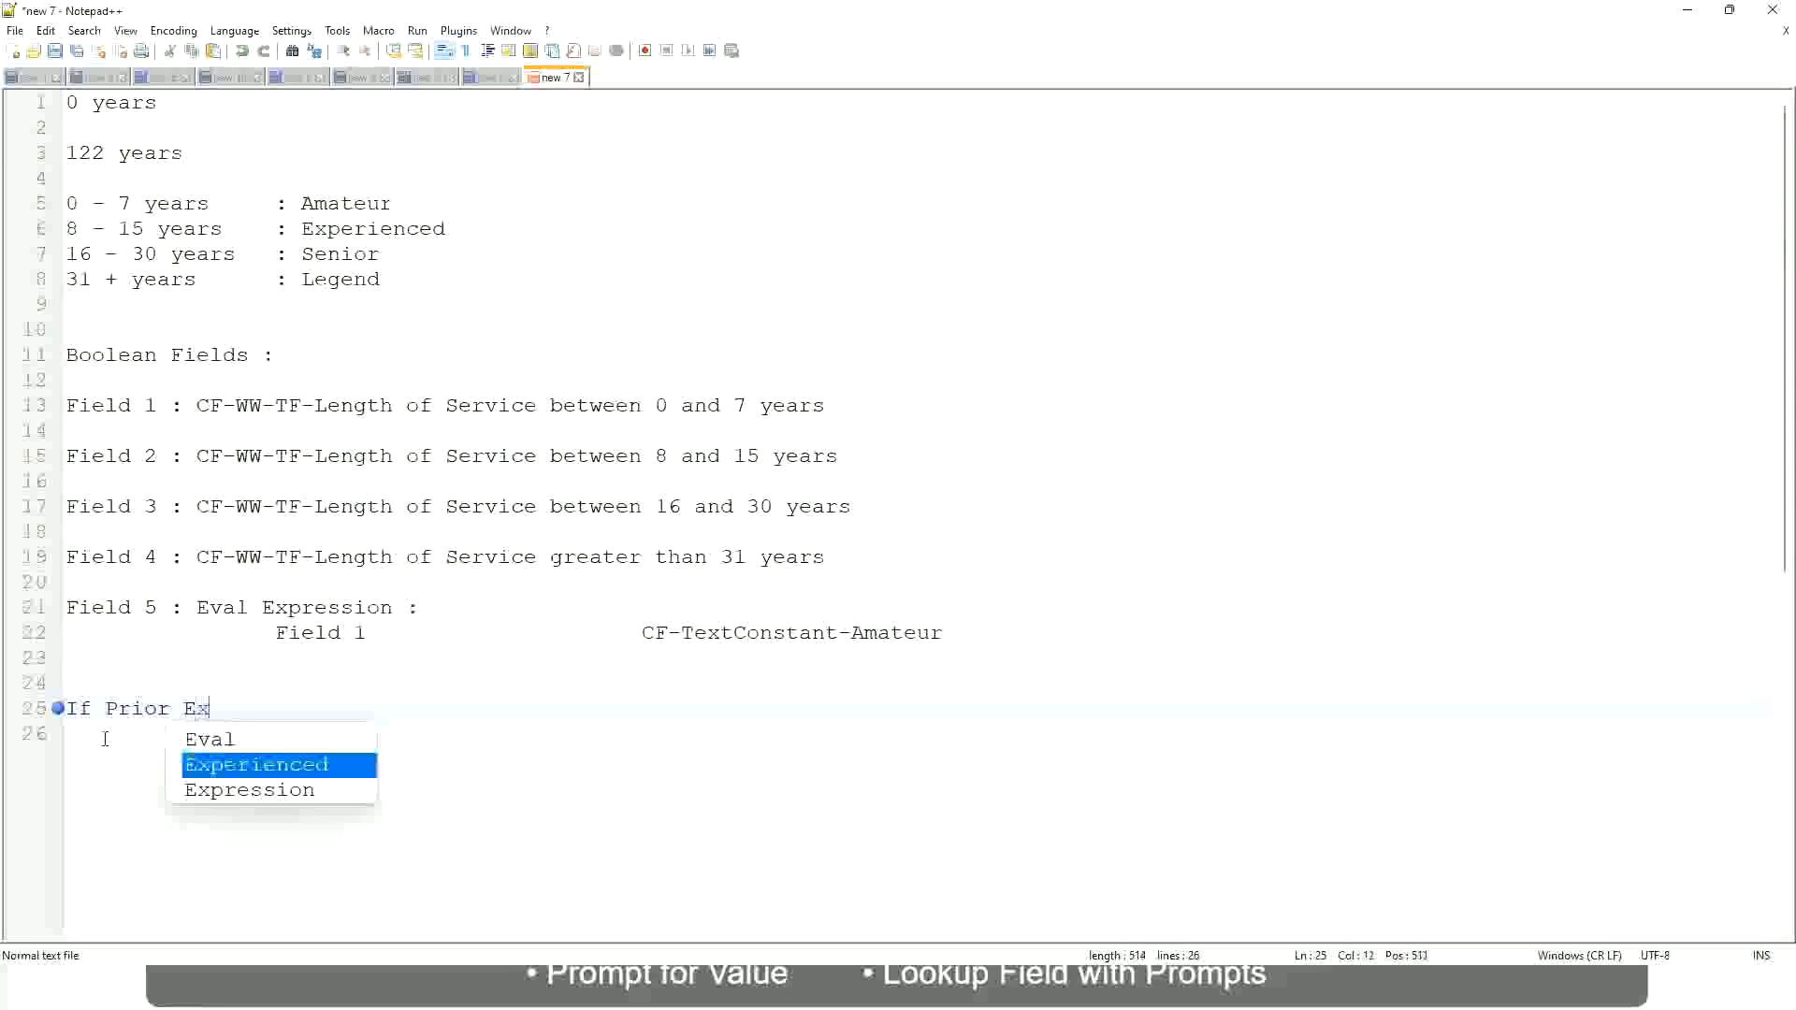
{"action": "type", "text": "perience"}
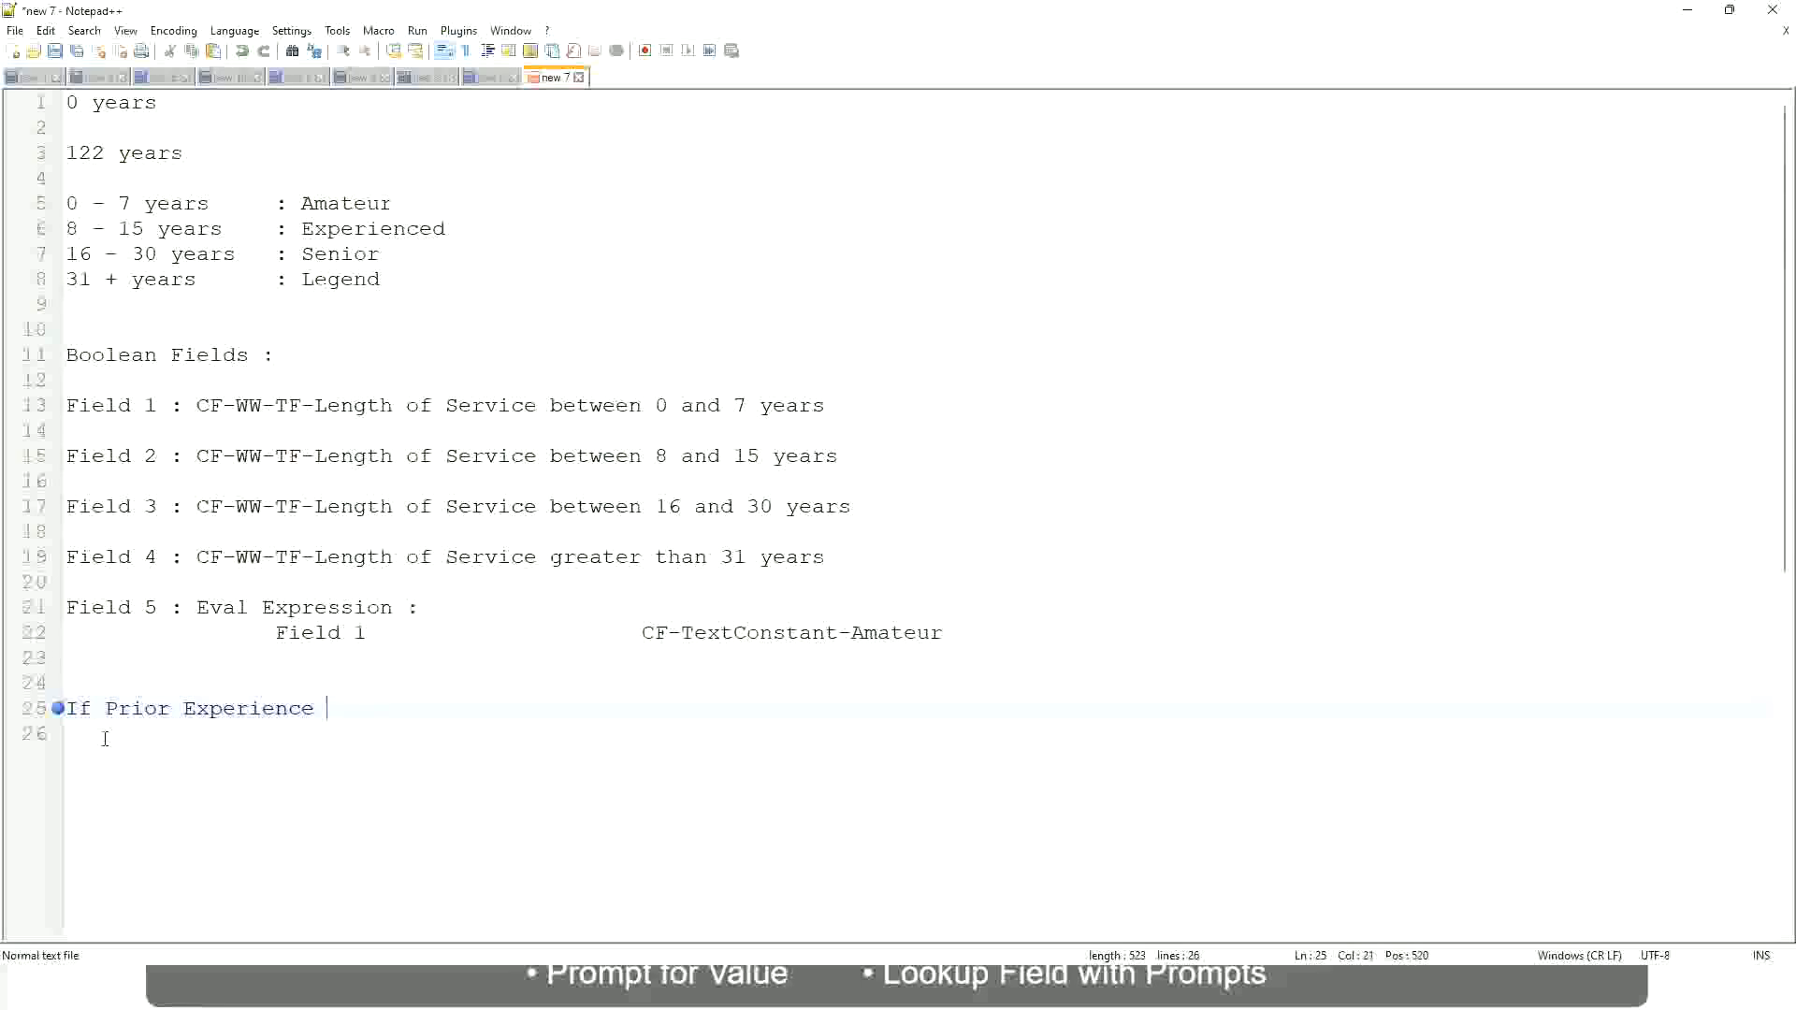
{"action": "key", "text": "BackSpace"}
{"action": "key", "text": "BackSpace"}
{"action": "key", "text": "BackSpace"}
{"action": "key", "text": "BackSpace"}
{"action": "key", "text": "BackSpace"}
{"action": "key", "text": "BackSpace"}
{"action": "key", "text": "BackSpace"}
{"action": "key", "text": "BackSpace"}
{"action": "key", "text": "BackSpace"}
{"action": "key", "text": "BackSpace"}
{"action": "key", "text": "BackSpace"}
{"action": "key", "text": "BackSpace"}
{"action": "key", "text": "BackSpace"}
{"action": "key", "text": "BackSpace"}
{"action": "key", "text": "BackSpace"}
{"action": "key", "text": "BackSpace"}
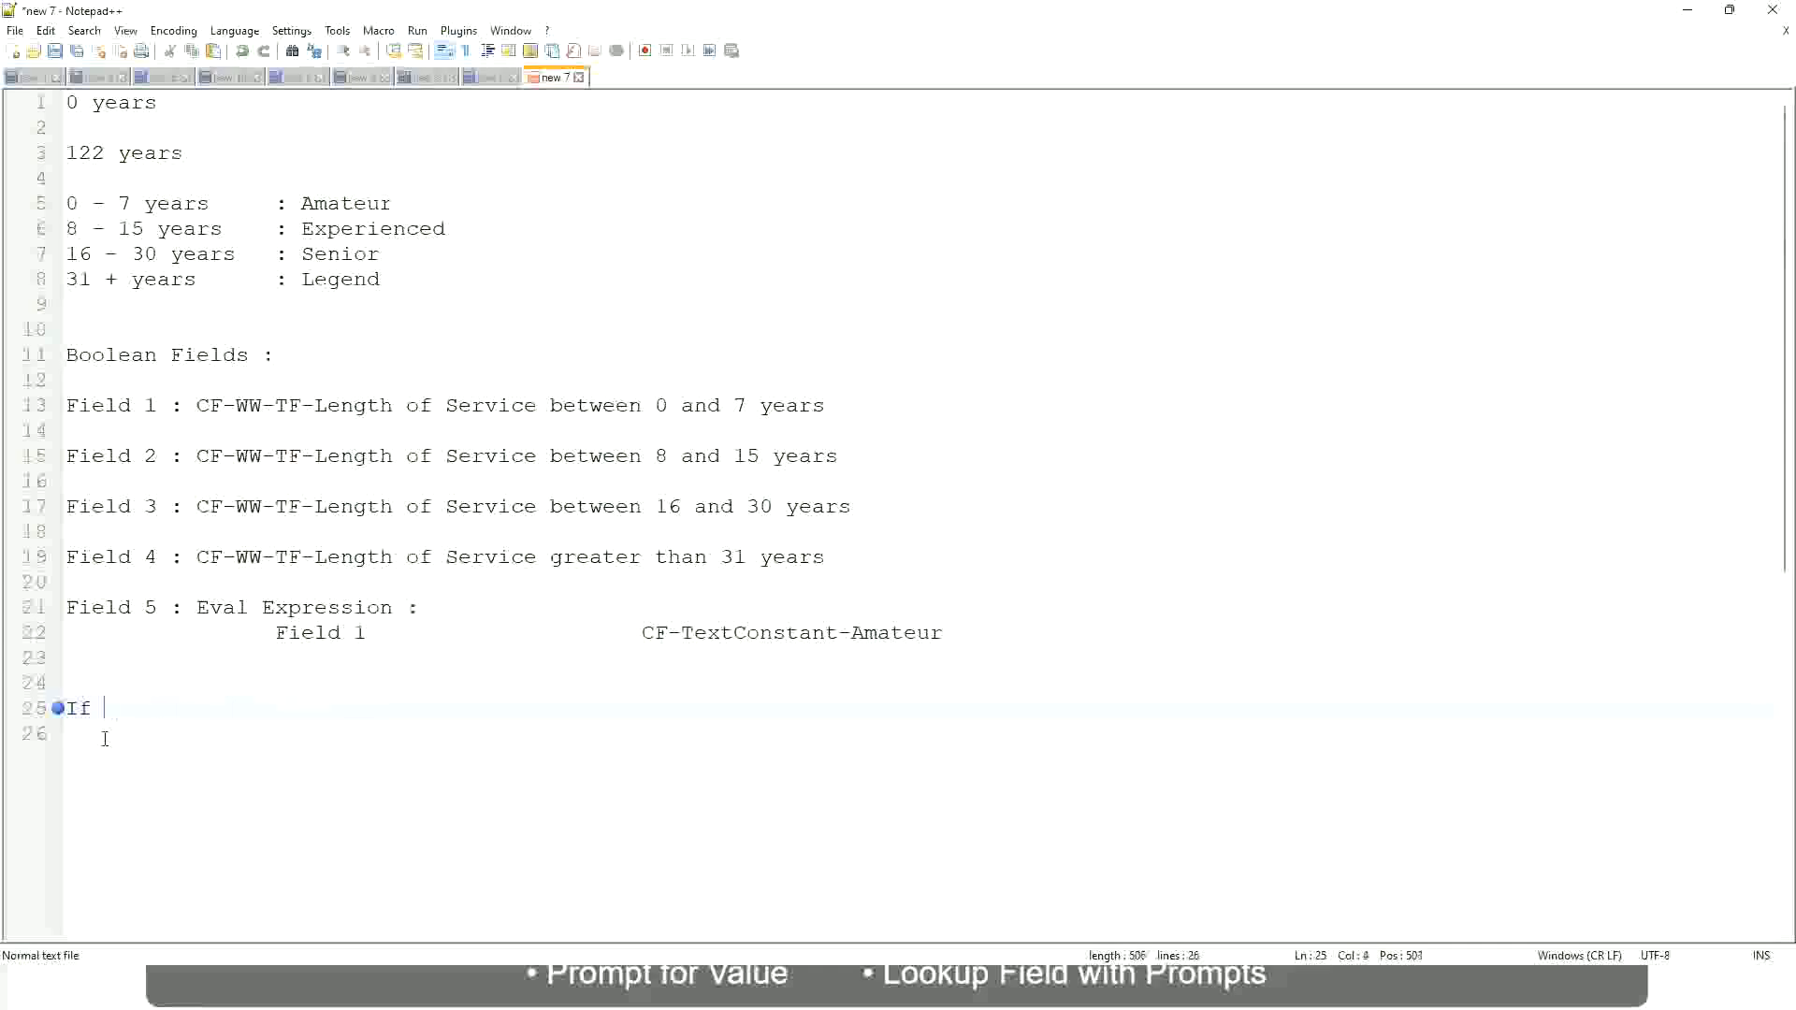
{"action": "type", "text": "Job Prof"}
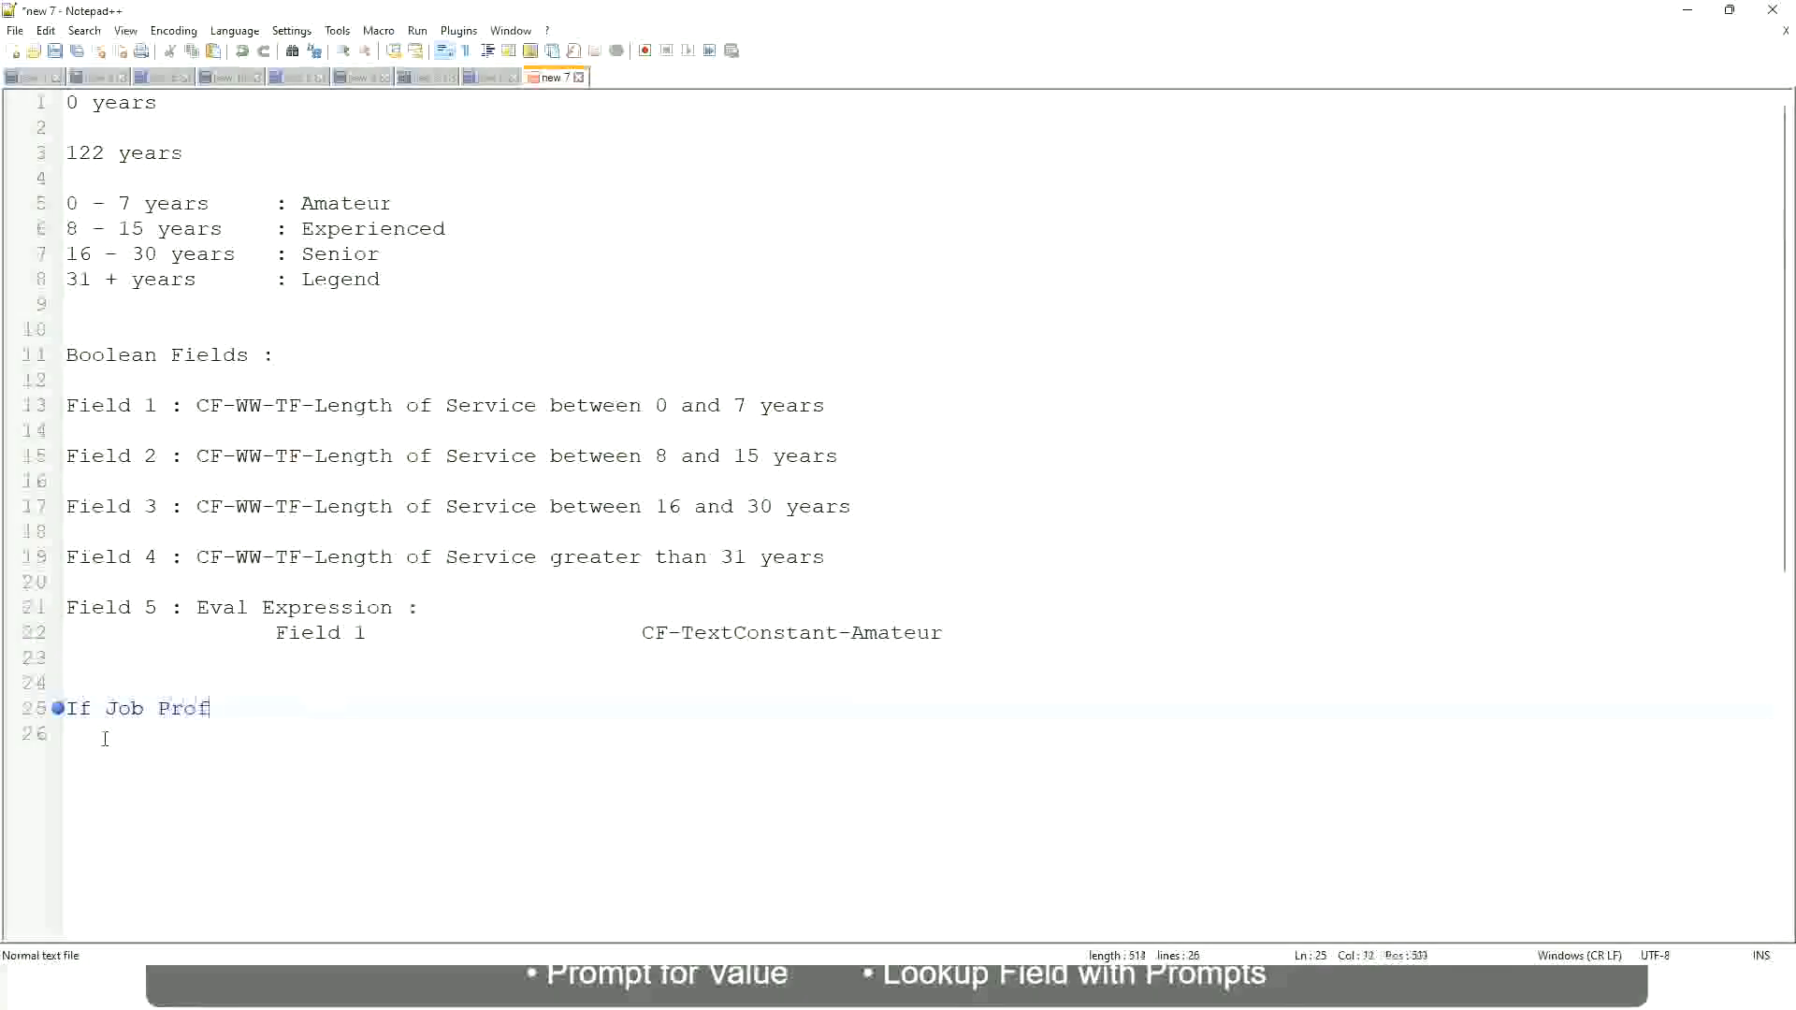
{"action": "type", "text": "ile is : Manager"}
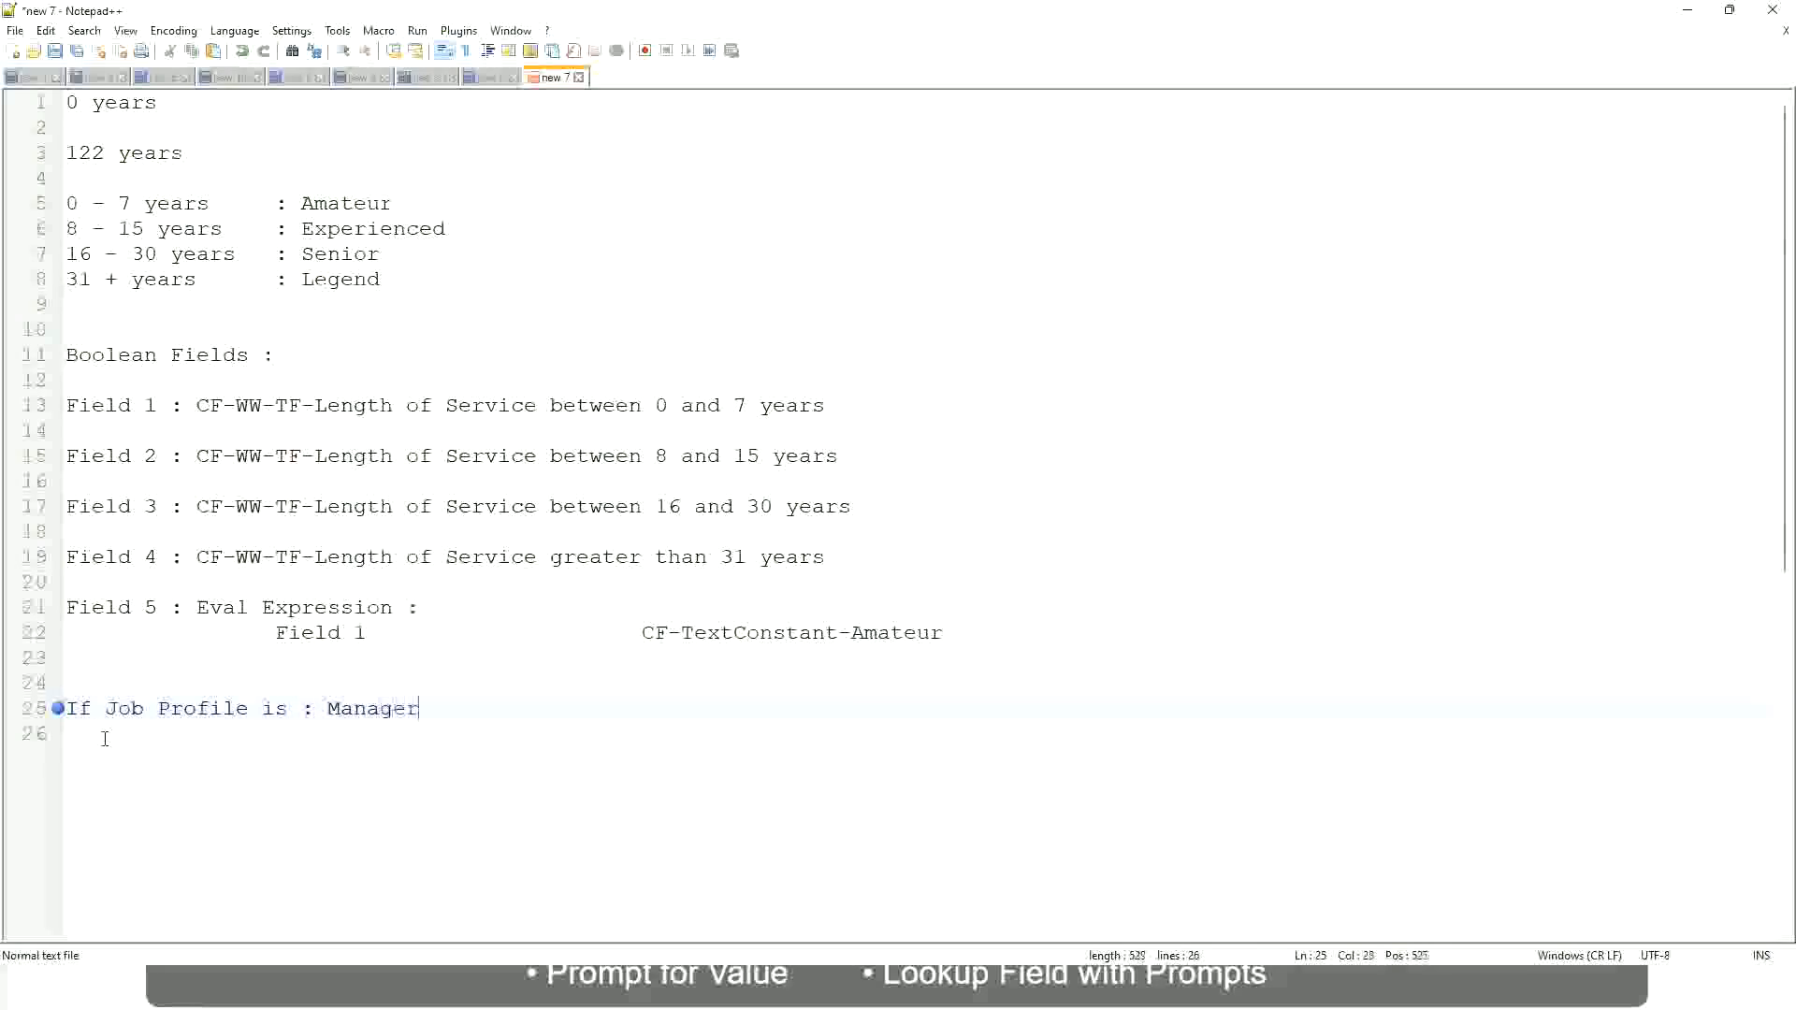
{"action": "key", "text": "BackSpace"}
{"action": "key", "text": "BackSpace"}
{"action": "key", "text": "BackSpace"}
{"action": "key", "text": "BackSpace"}
{"action": "key", "text": "BackSpace"}
{"action": "key", "text": "BackSpace"}
{"action": "key", "text": "BackSpace"}
{"action": "key", "text": "BackSpace"}
{"action": "key", "text": "BackSpace"}
{"action": "key", "text": "BackSpace"}
{"action": "key", "text": "BackSpace"}
{"action": "key", "text": "BackSpace"}
{"action": "key", "text": "BackSpace"}
{"action": "key", "text": "BackSpace"}
{"action": "key", "text": "BackSpace"}
{"action": "key", "text": "BackSpace"}
{"action": "key", "text": "BackSpace"}
{"action": "key", "text": "BackSpace"}
{"action": "key", "text": "BackSpace"}
{"action": "key", "text": "BackSpace"}
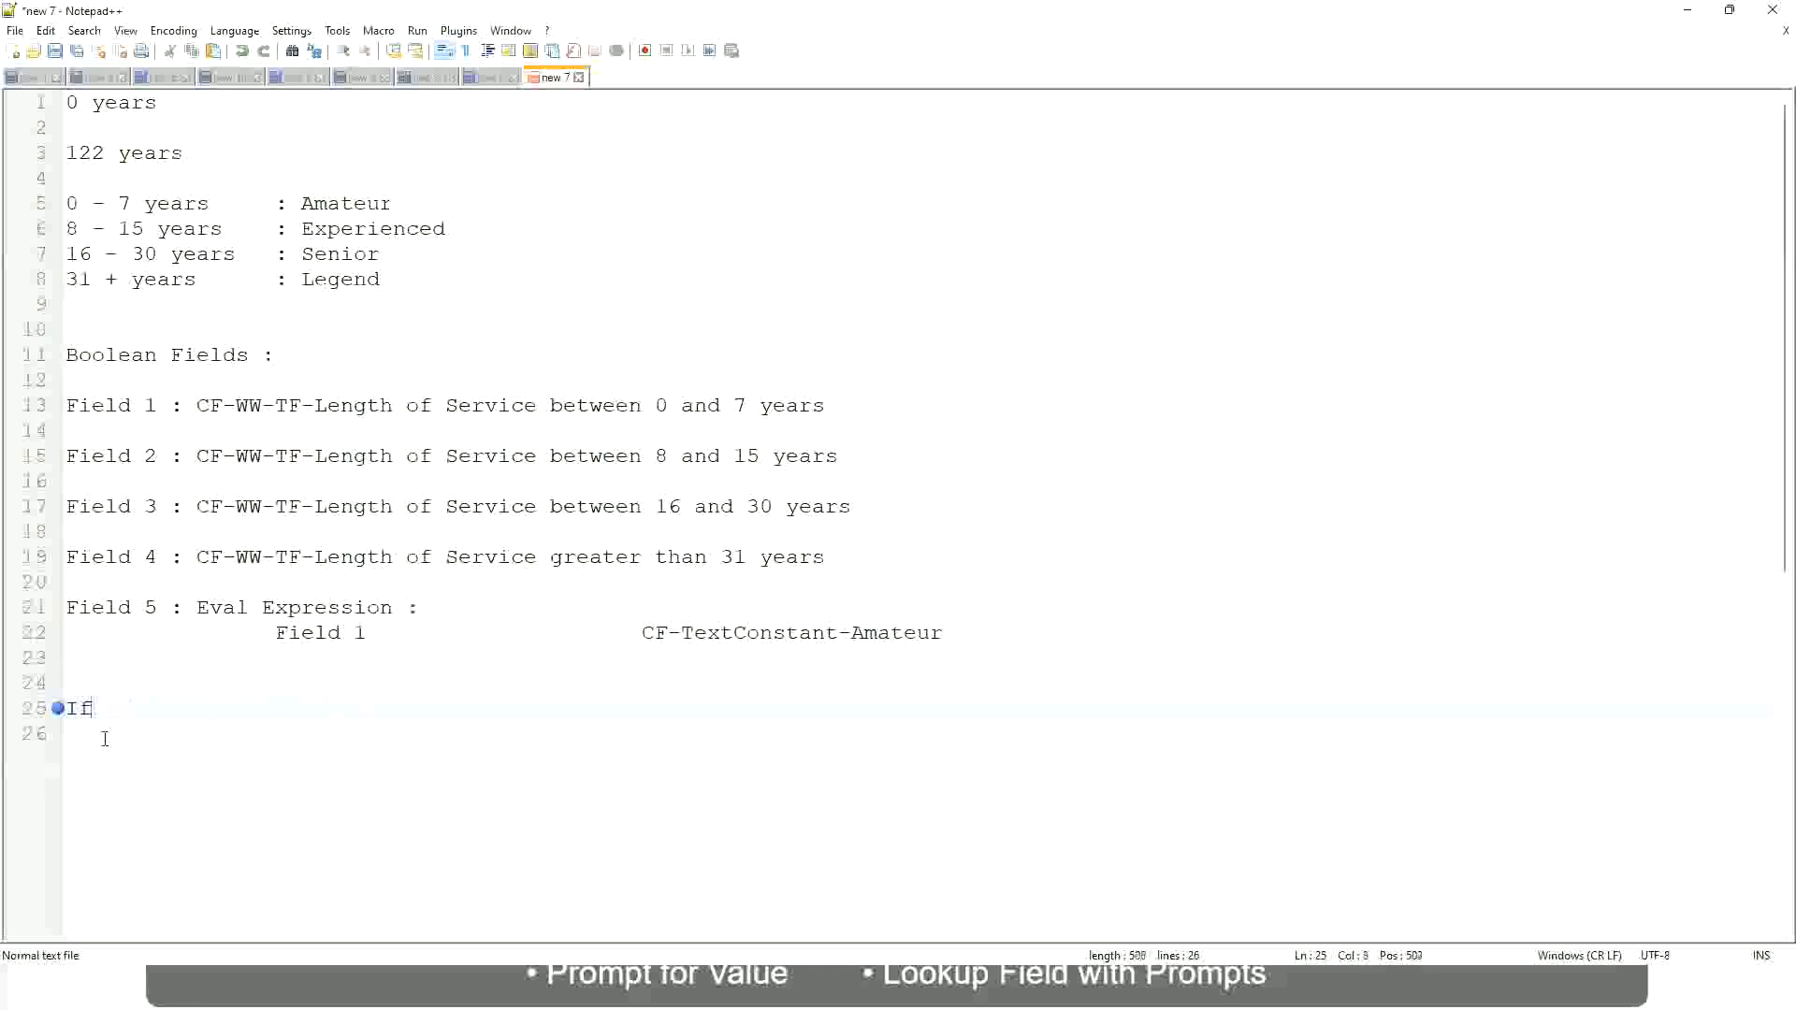
Write the condition on line 25 as "If Management Level is Manager or Above"
{"action": "type", "text": "Management "}
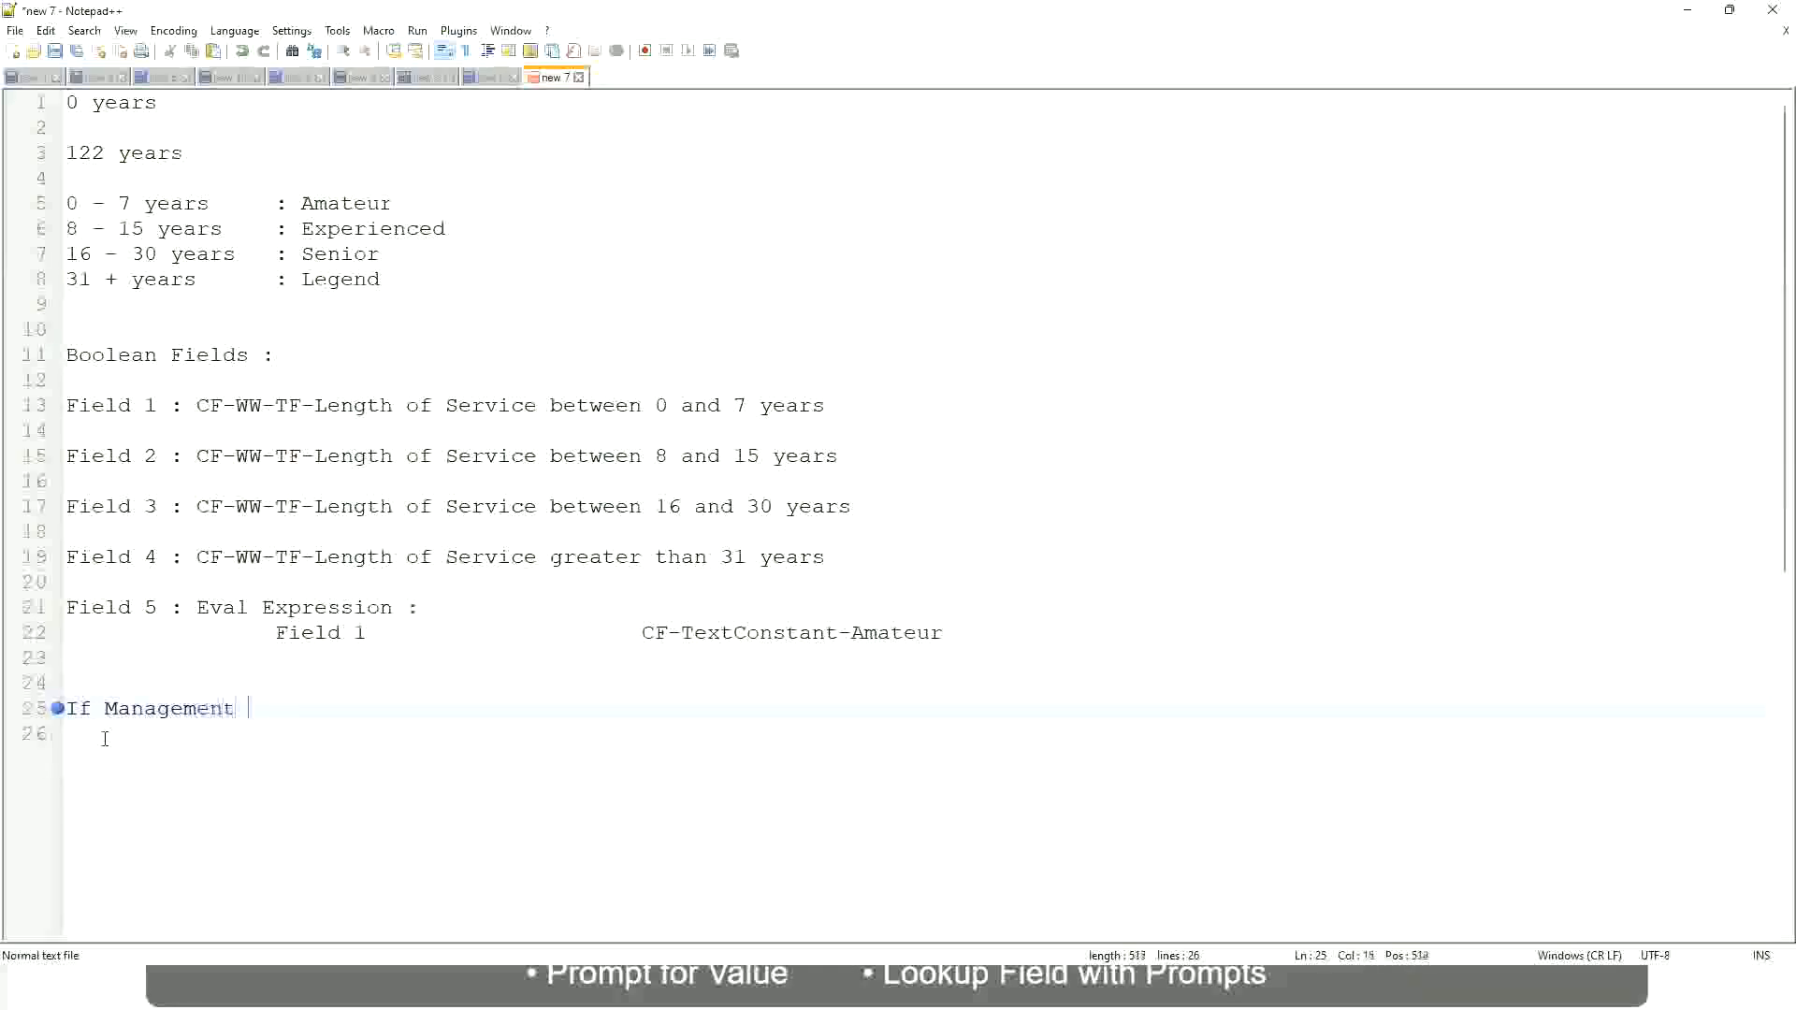
{"action": "type", "text": "Level is Manager or A"}
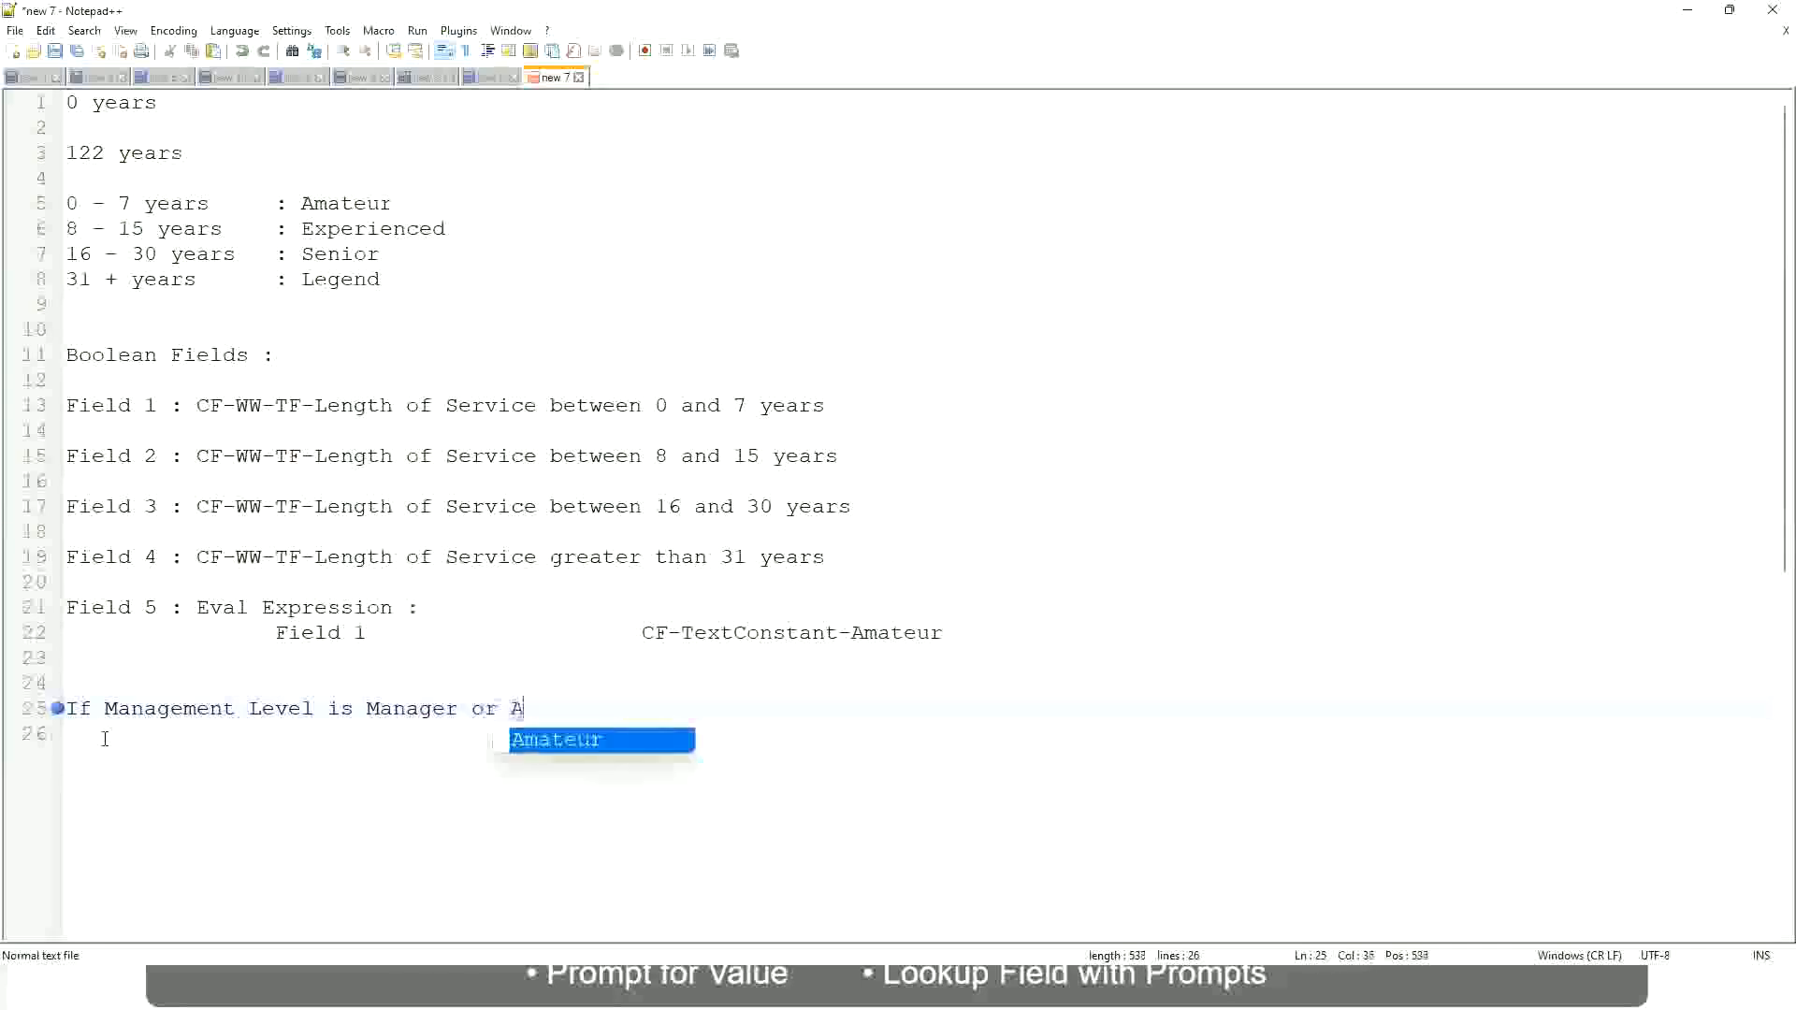
{"action": "type", "text": "bove"}
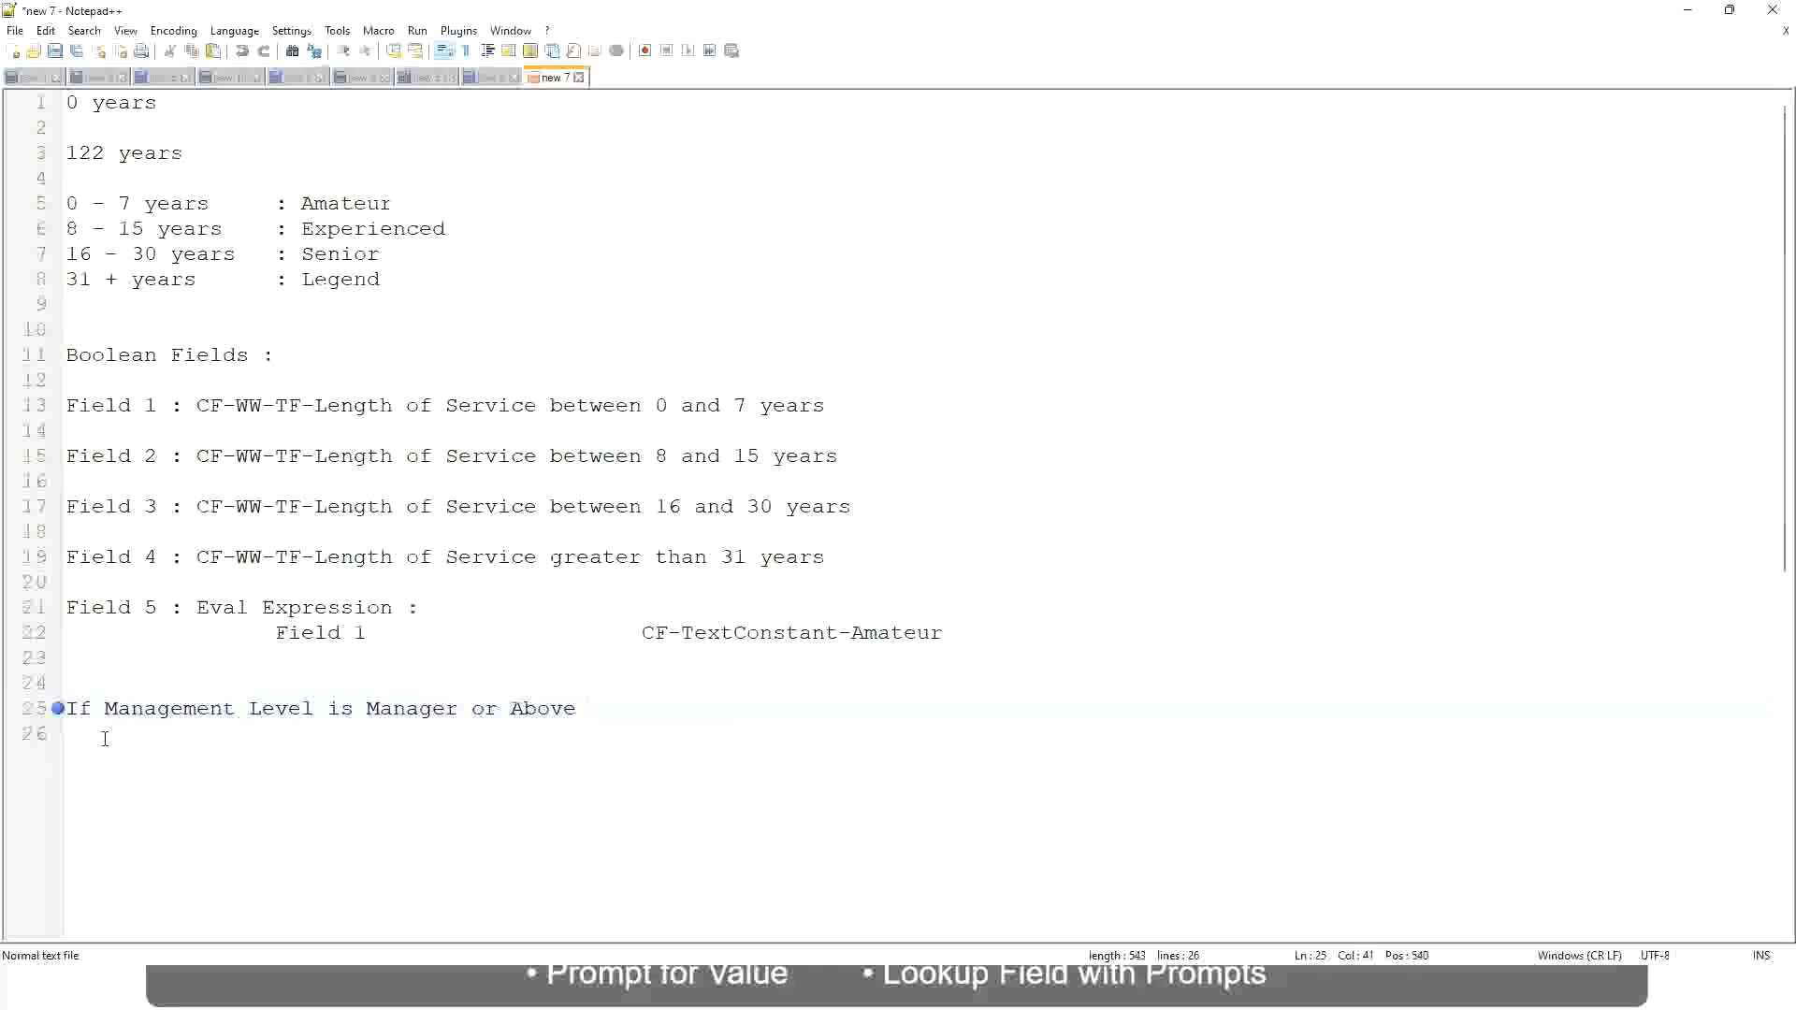
Add the result "Proposed Allowance Plan : Car Allowance" to line 25, spaced well apart from the condition
{"action": "key", "text": "Tab"}
{"action": "key", "text": "Tab"}
{"action": "key", "text": "Tab"}
{"action": "key", "text": "Tab"}
{"action": "type", "text": "Proposed"}
{"action": "type", "text": "Allowance "}
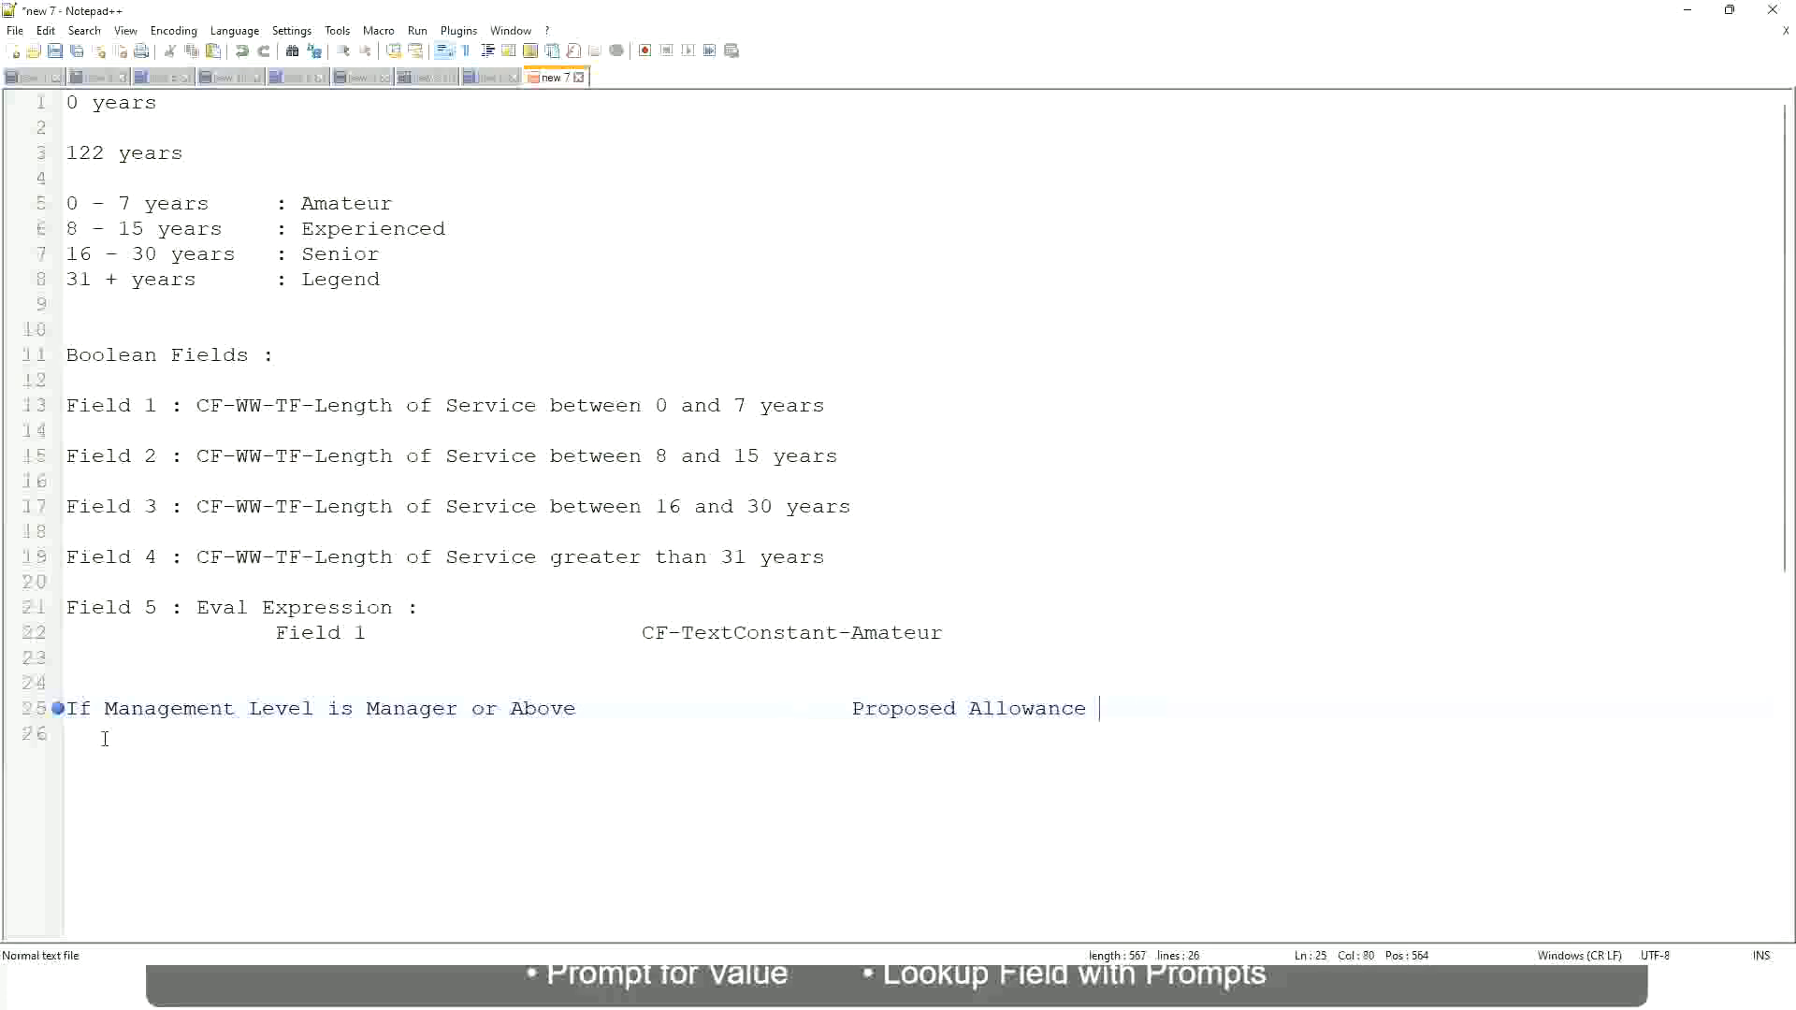
{"action": "type", "text": "Plan"}
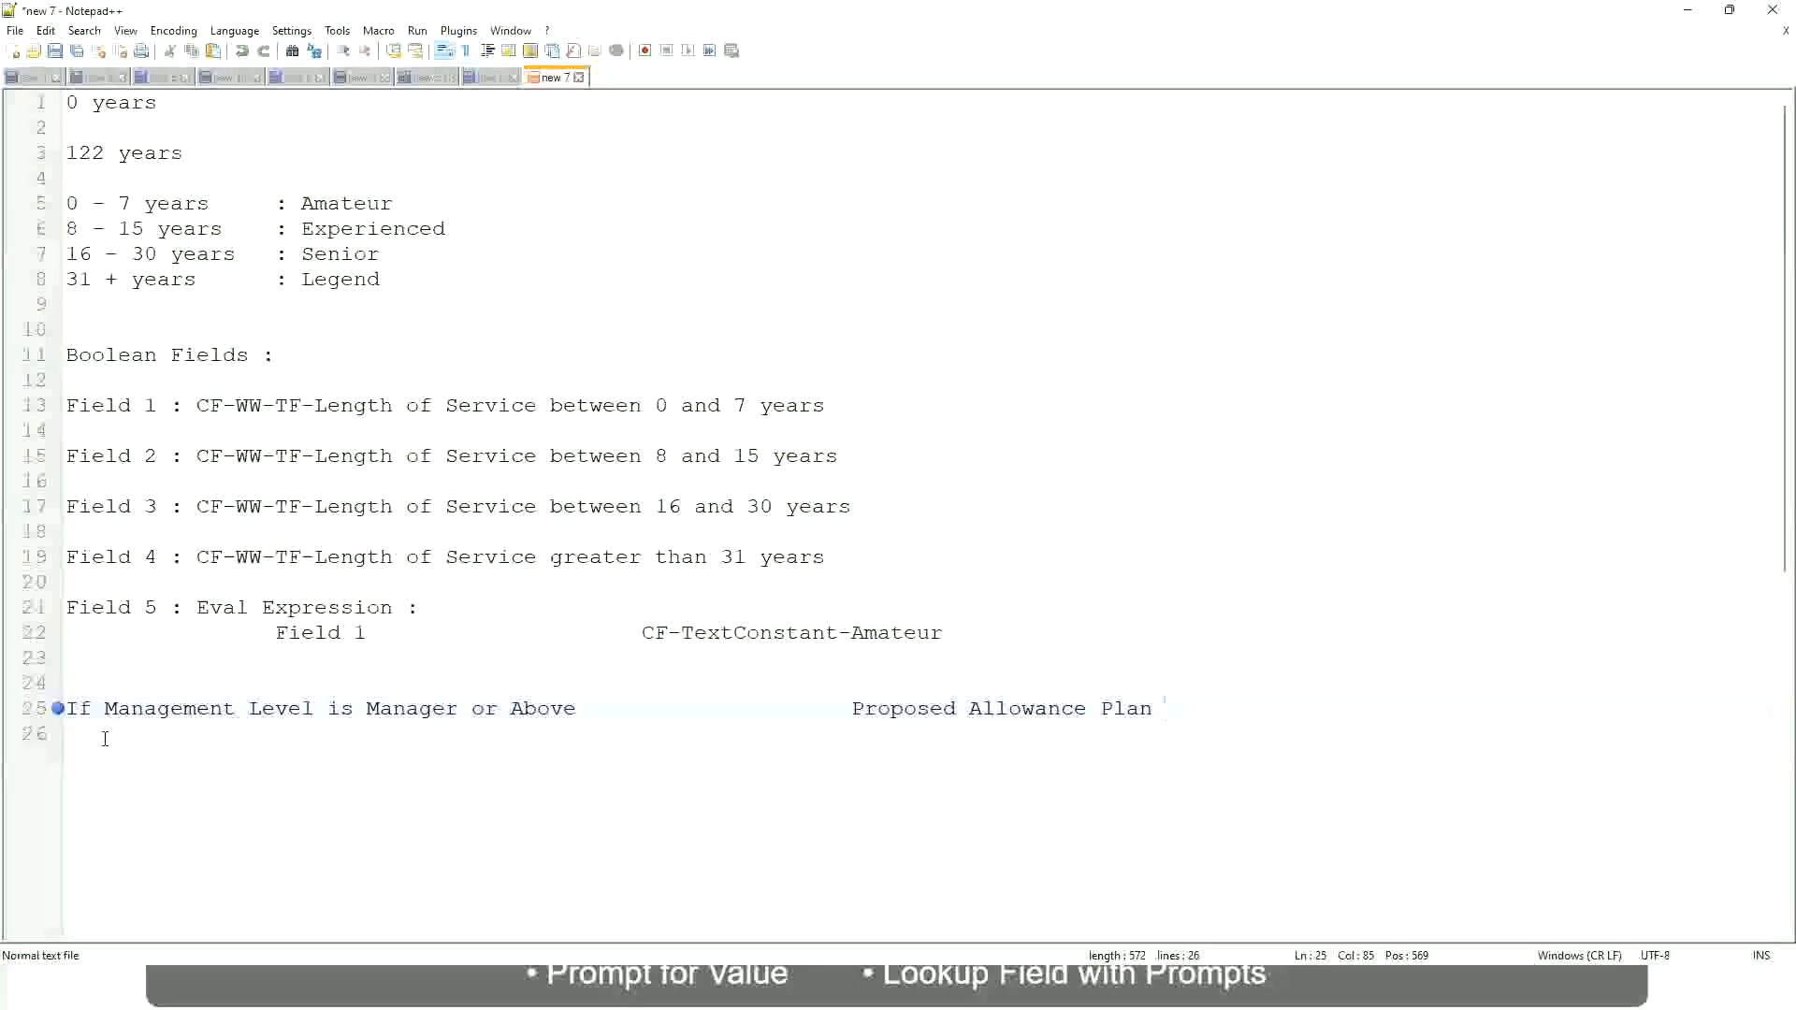
{"action": "type", "text": ": Car Allowanc"}
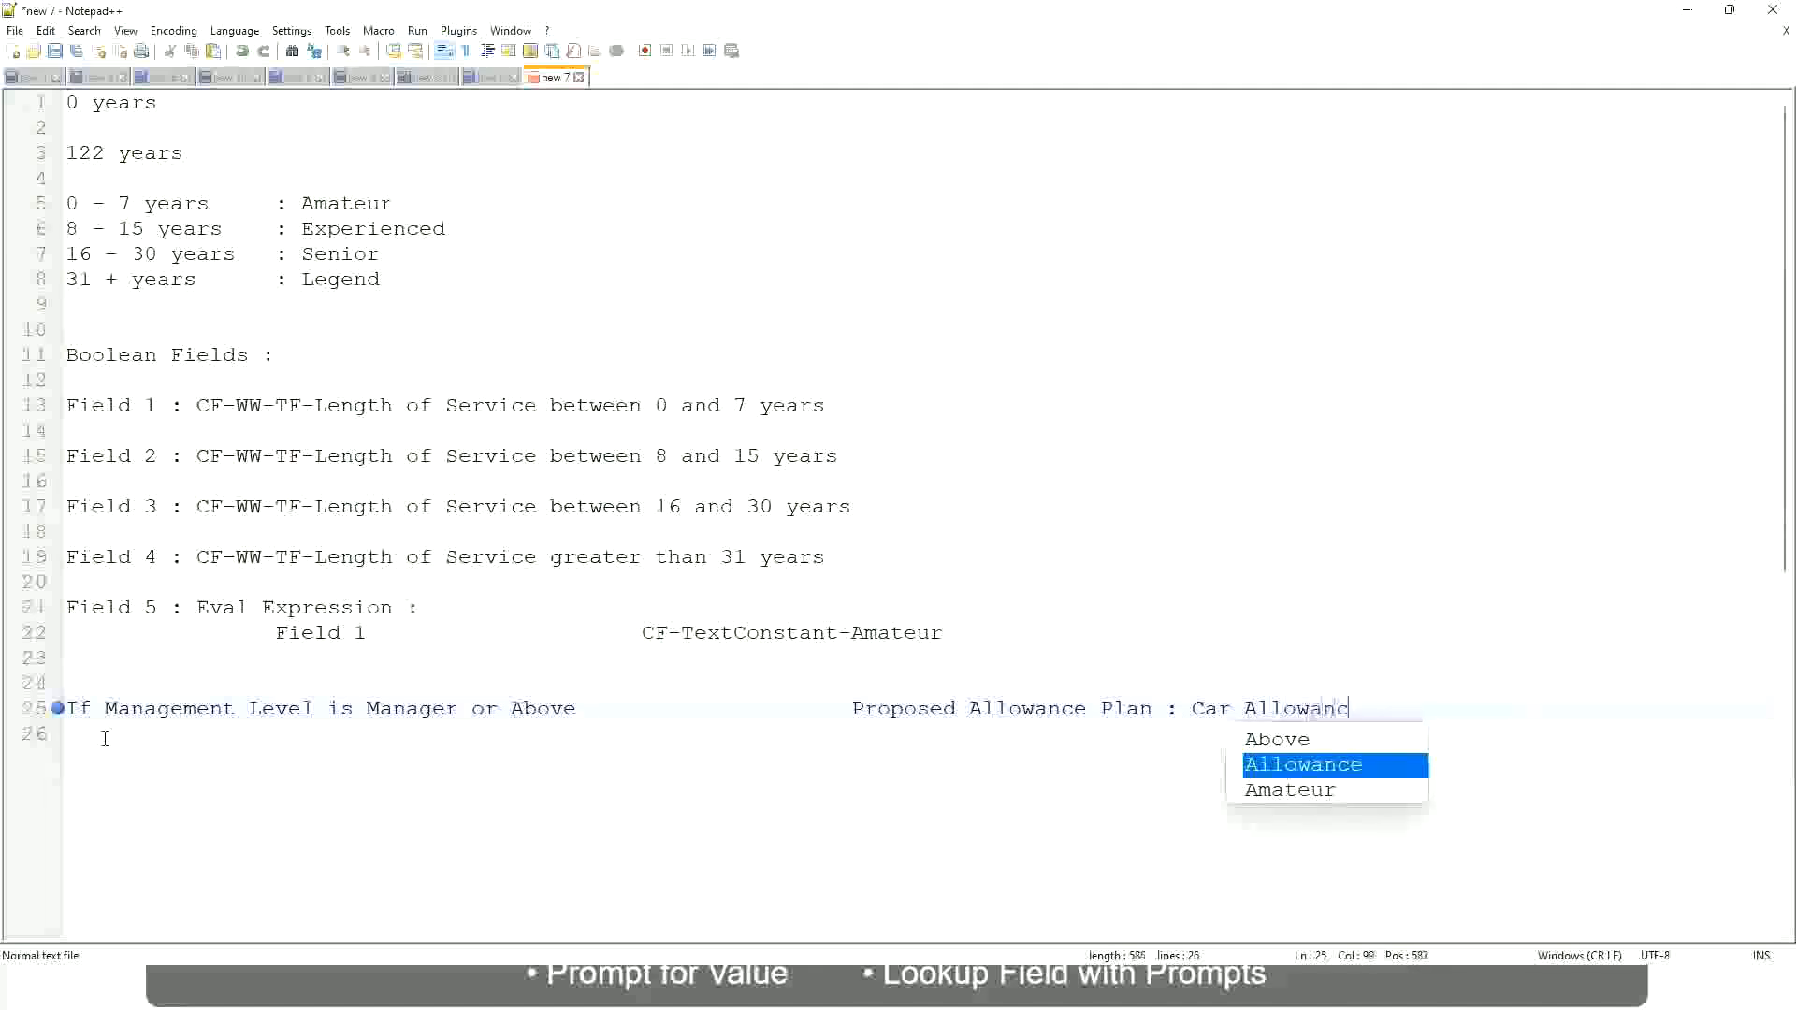
{"action": "type", "text": "e"}
Begin a second rule on line 26 with "If Management Level is"
{"action": "key", "text": "Return"}
{"action": "type", "text": "I"}
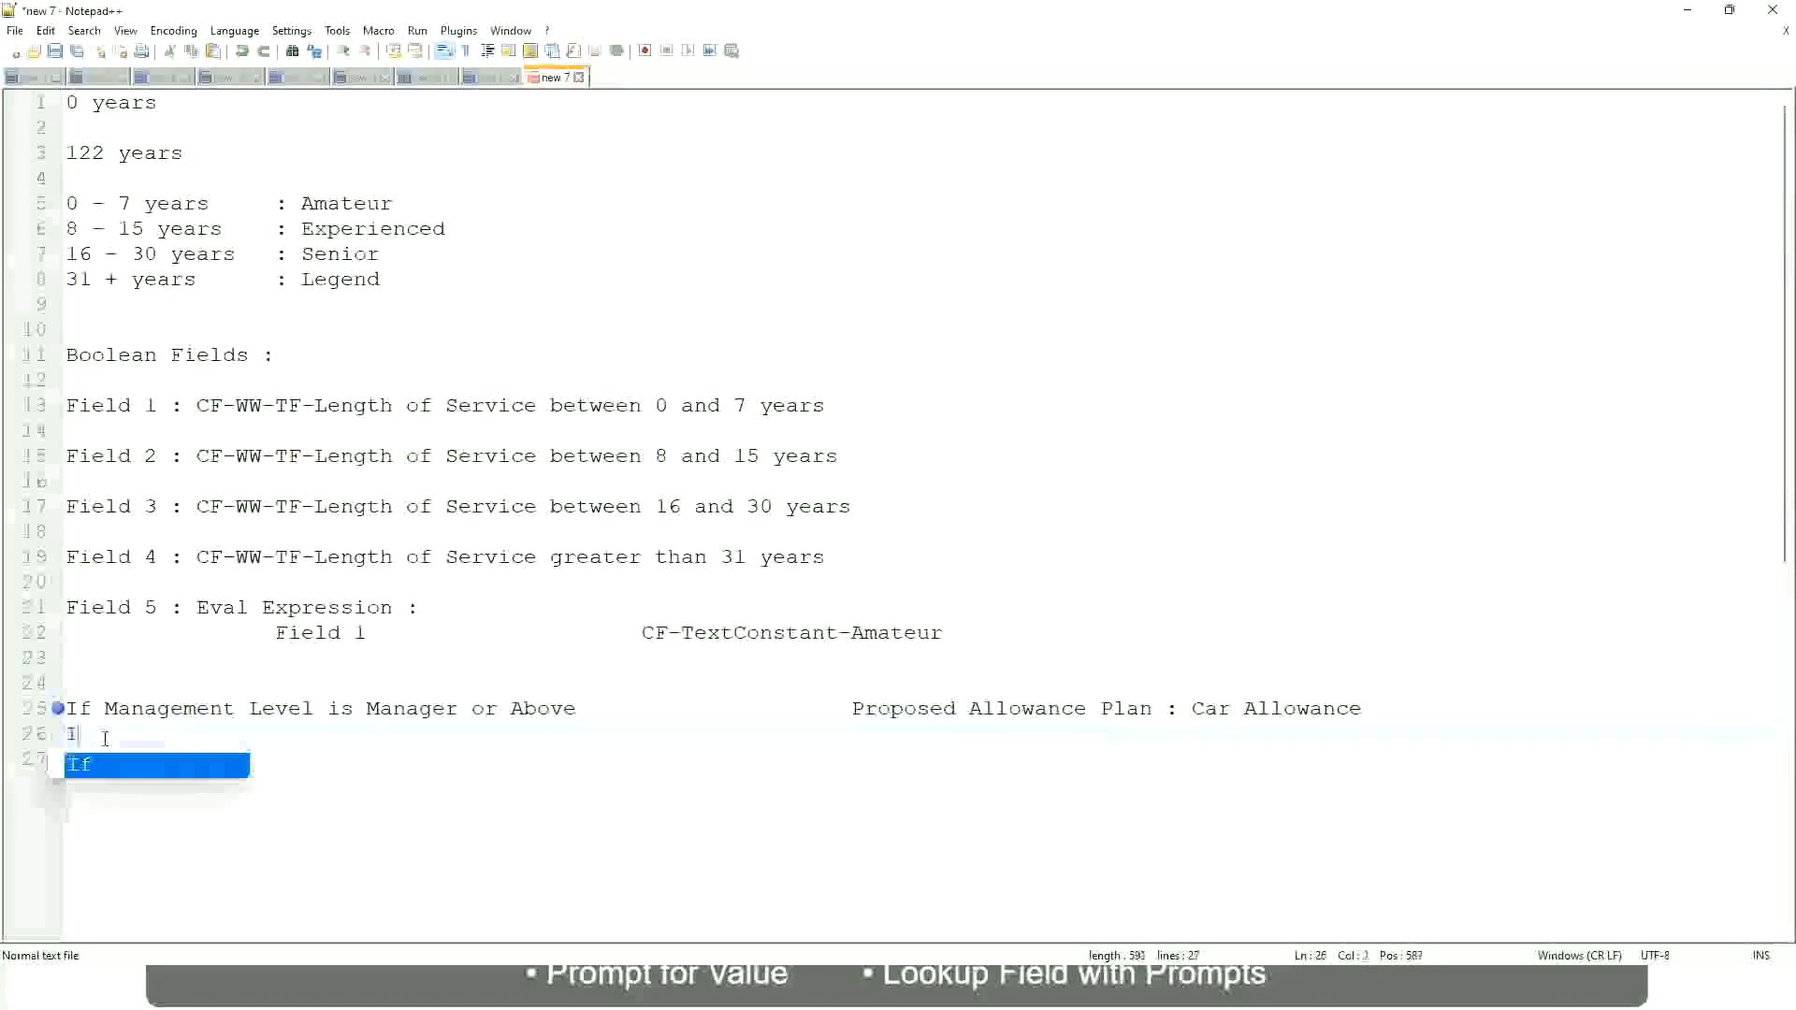
{"action": "type", "text": "f Management Level is"}
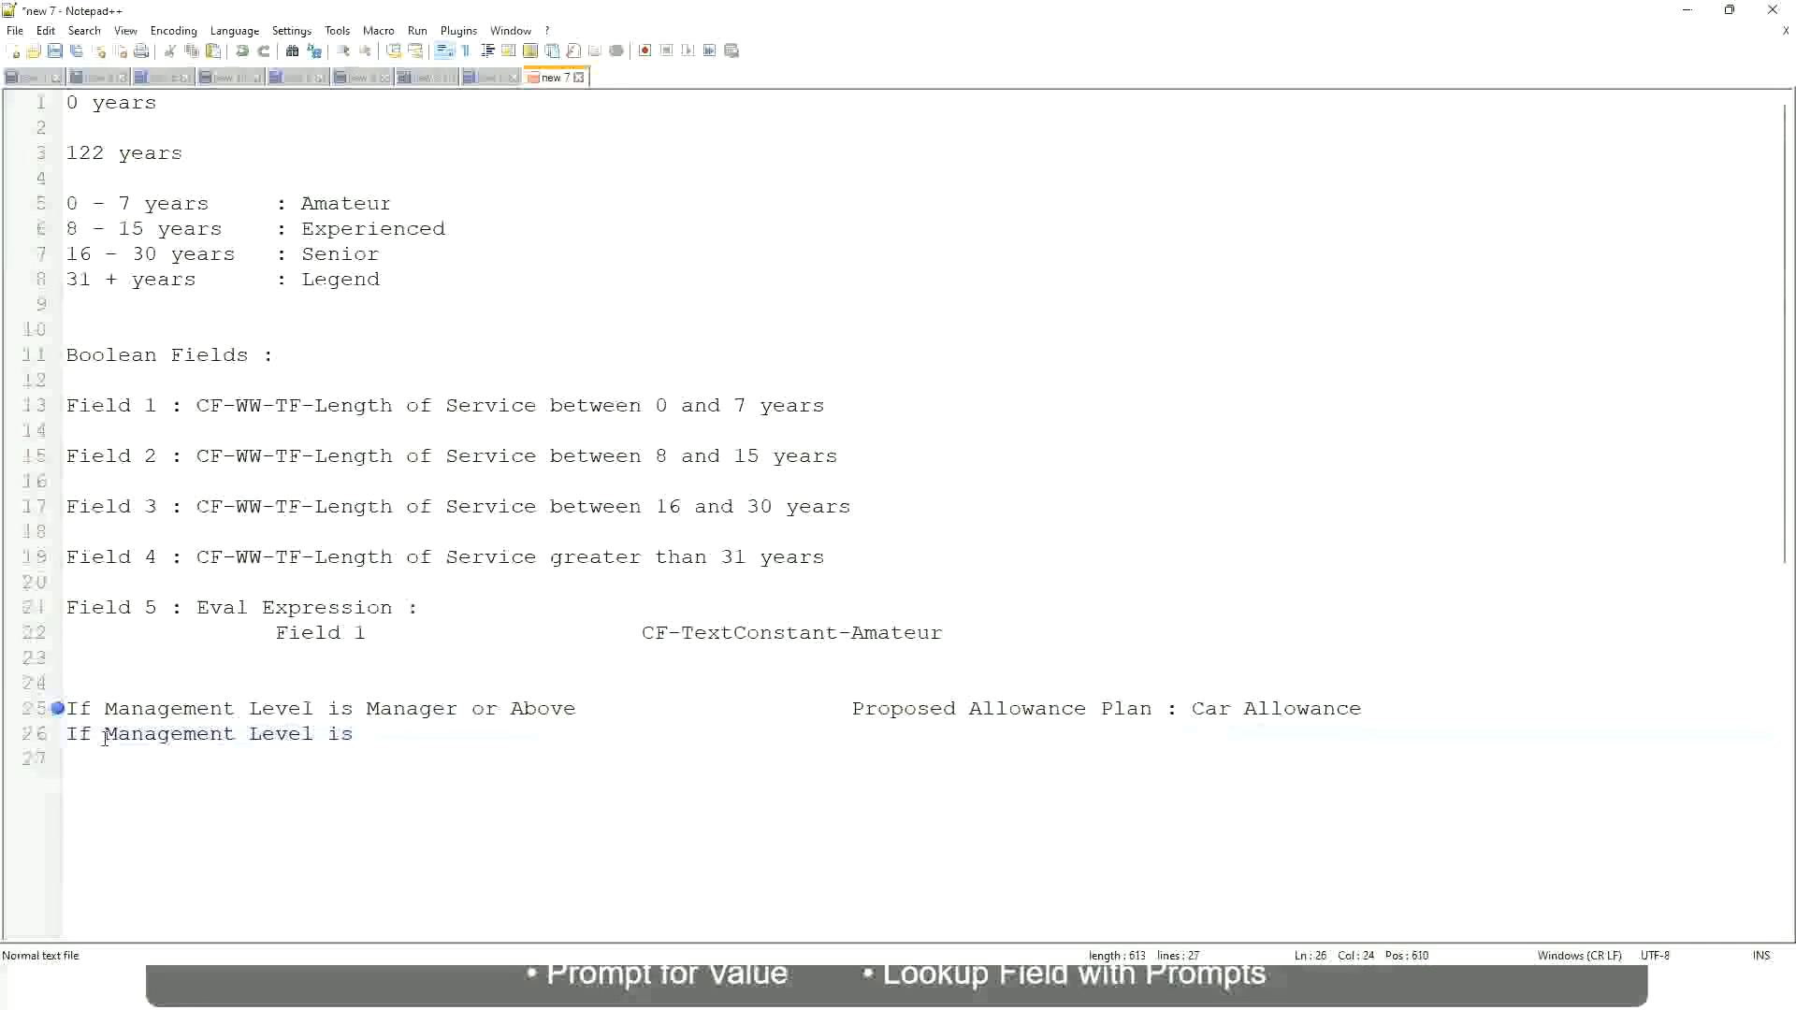
Remove the words "or Above" from the Manager rule on line 25
{"action": "key", "text": "Up"}
{"action": "key", "text": "Right"}
{"action": "key", "text": "Right"}
{"action": "key", "text": "Right"}
{"action": "key", "text": "Right"}
{"action": "key", "text": "Right"}
{"action": "key", "text": "Right"}
{"action": "key", "text": "shift+Right"}
{"action": "key", "text": "shift+Right"}
{"action": "key", "text": "shift+Right"}
{"action": "key", "text": "shift+Right"}
{"action": "key", "text": "shift+Right"}
{"action": "key", "text": "shift+Right"}
{"action": "key", "text": "shift+Right"}
{"action": "key", "text": "shift+Right"}
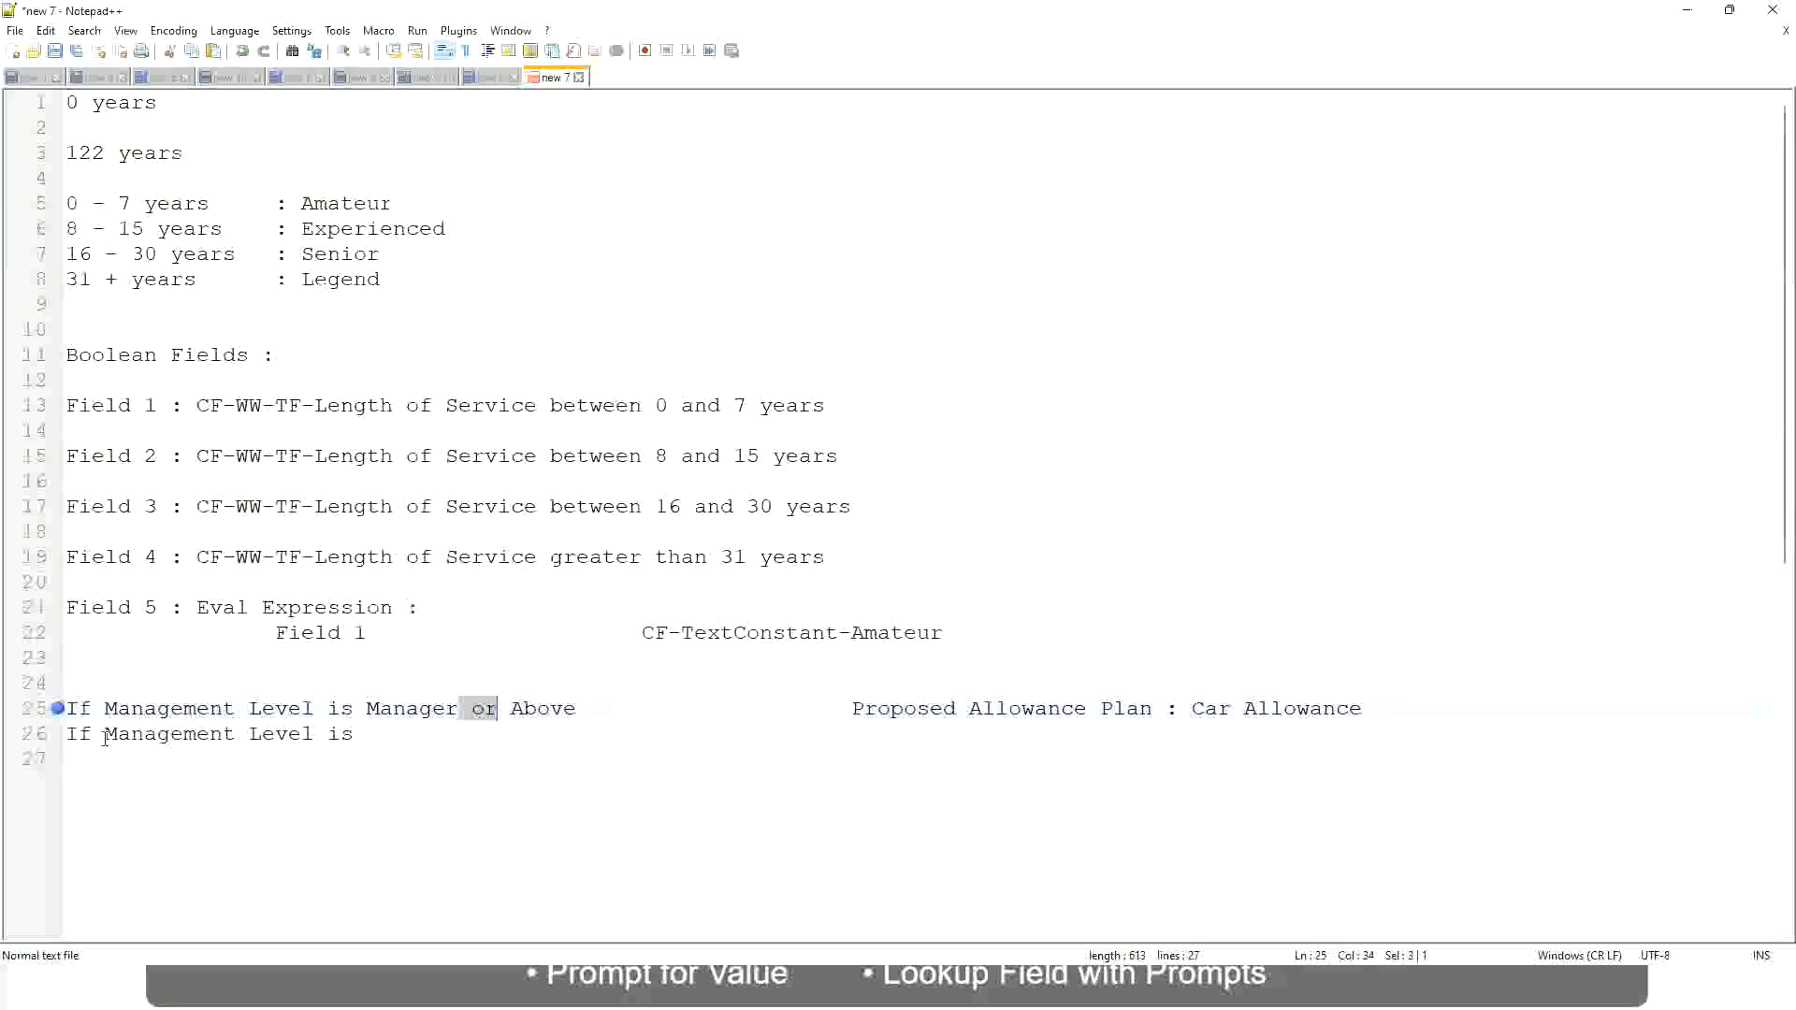
{"action": "key", "text": "shift+Right"}
{"action": "key", "text": "Delete"}
Complete line 26 with the level Director and the result Executive Allowance, aligned under the result on line 25
{"action": "key", "text": "Down"}
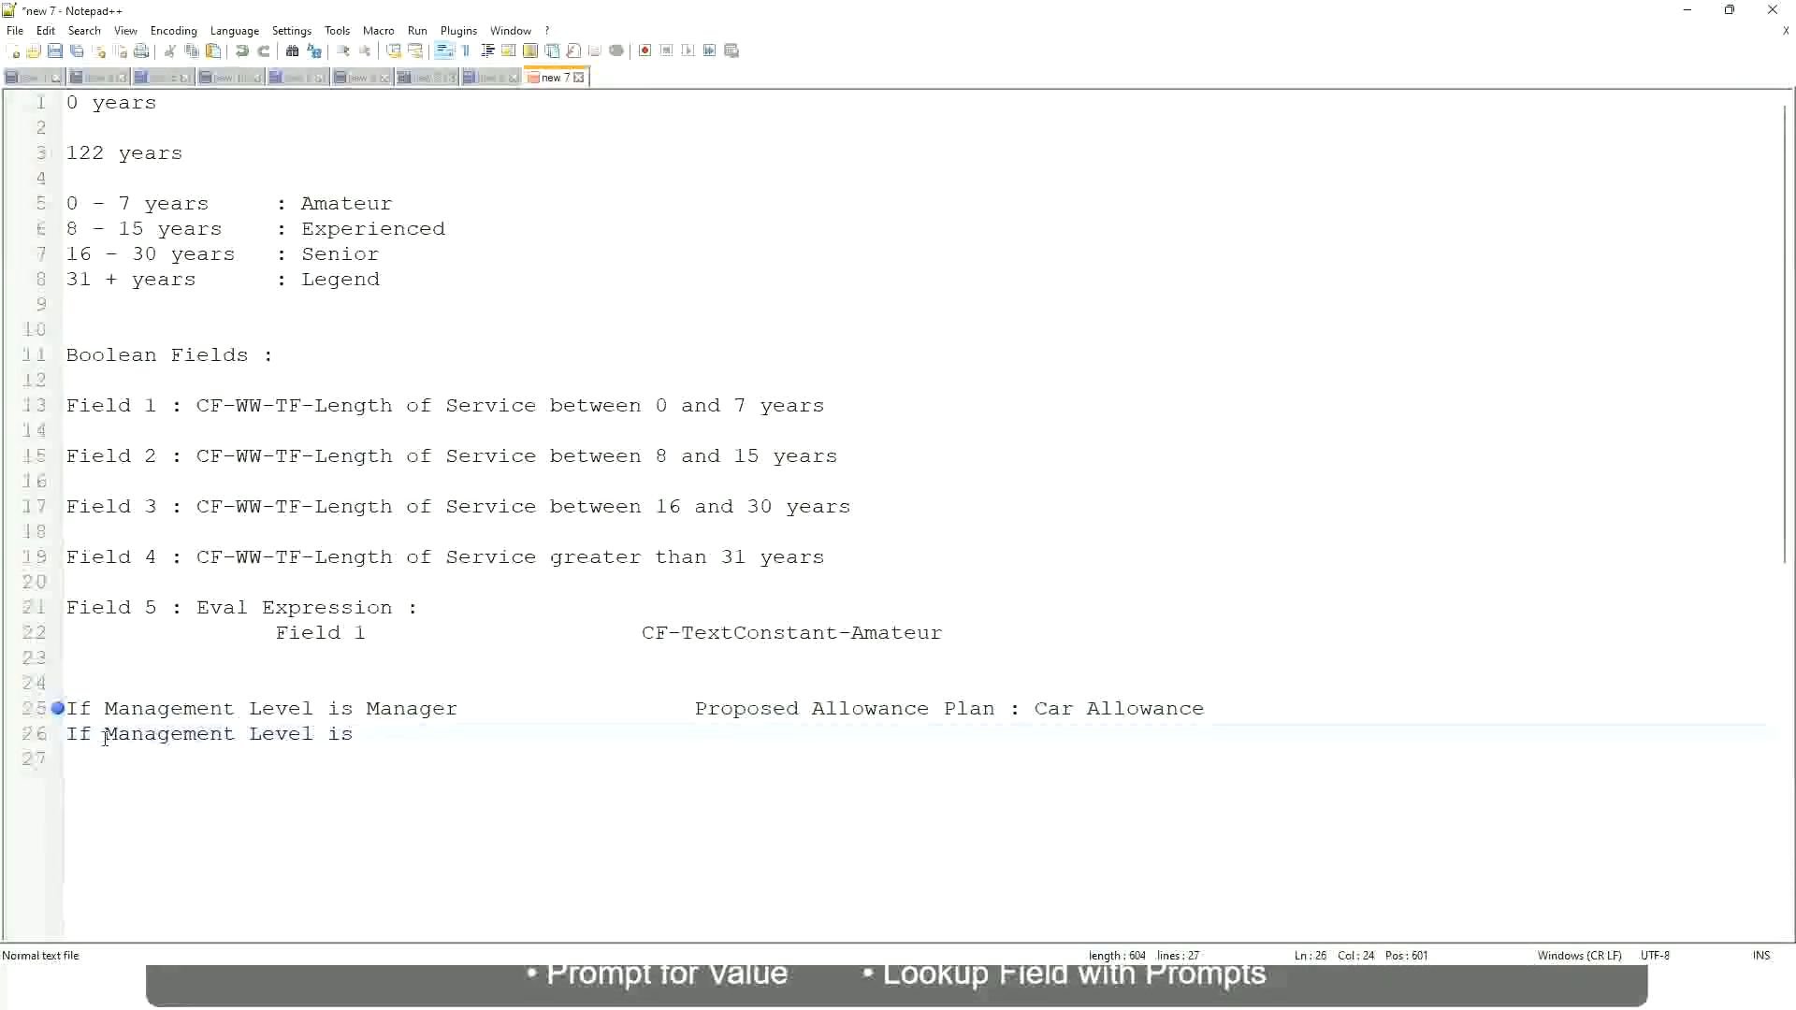
{"action": "type", "text": "Director"}
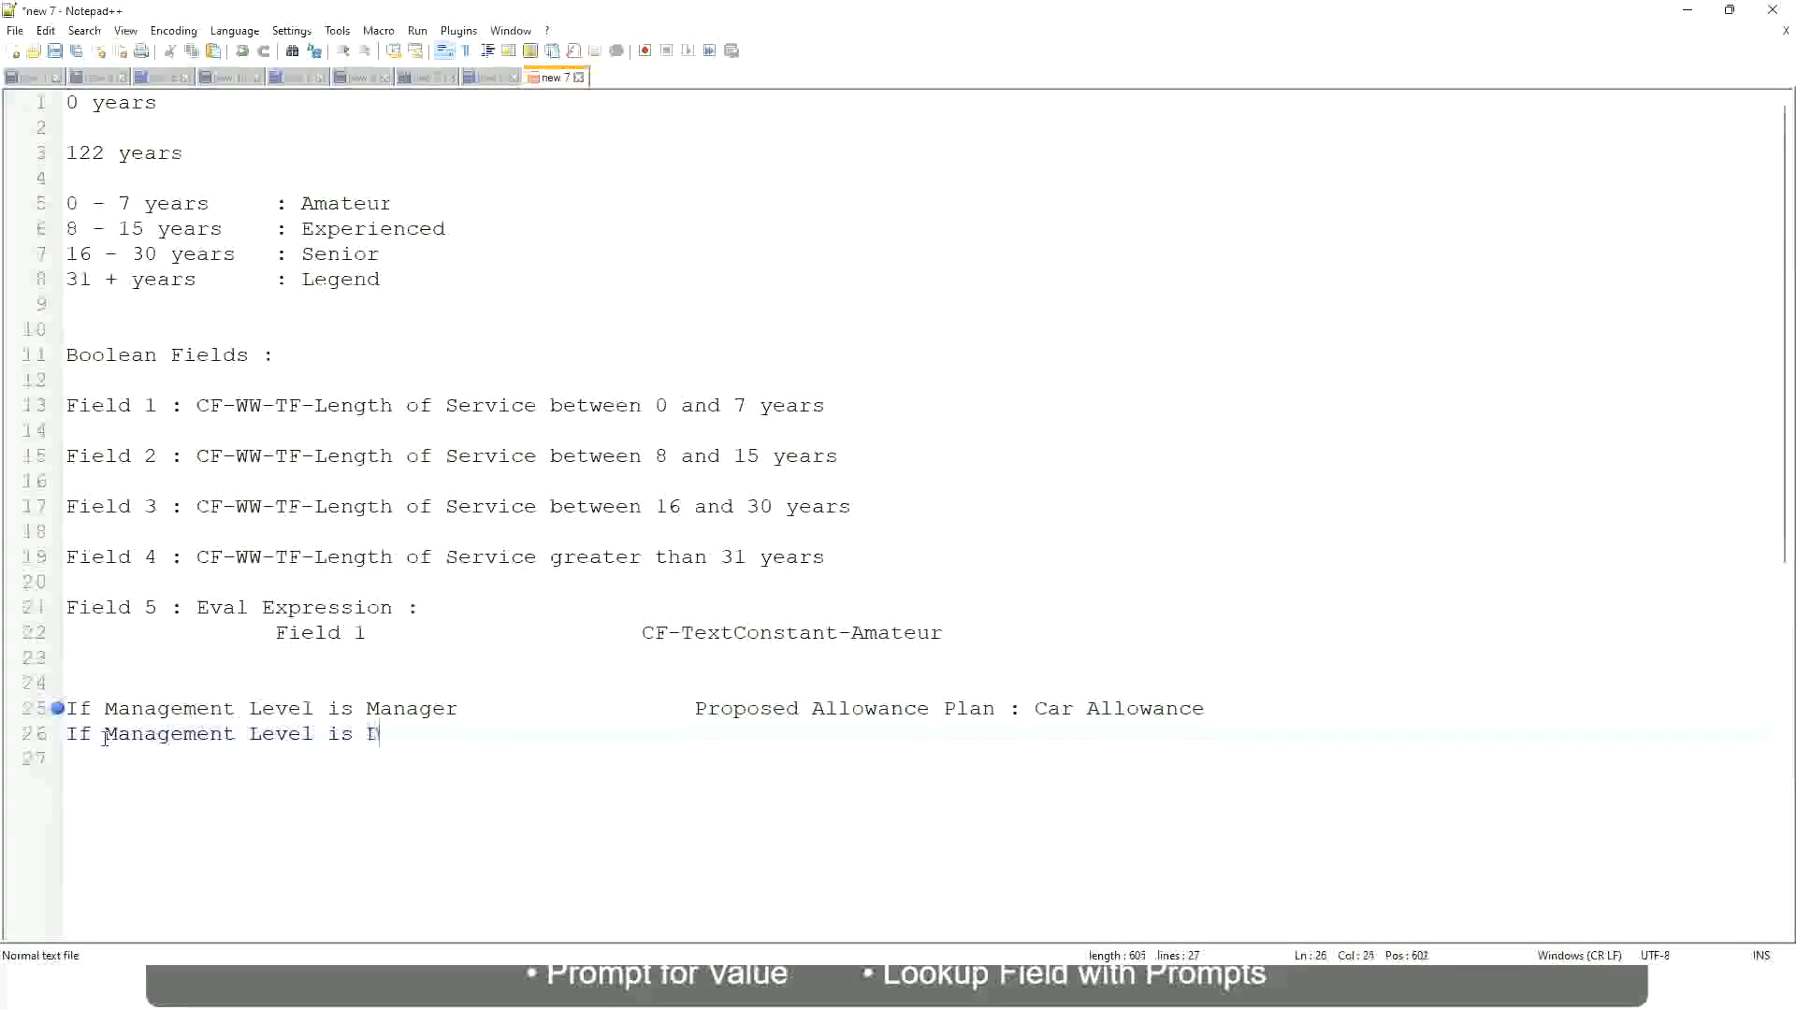
{"action": "key", "text": "Tab"}
{"action": "key", "text": "Tab"}
{"action": "key", "text": "Tab"}
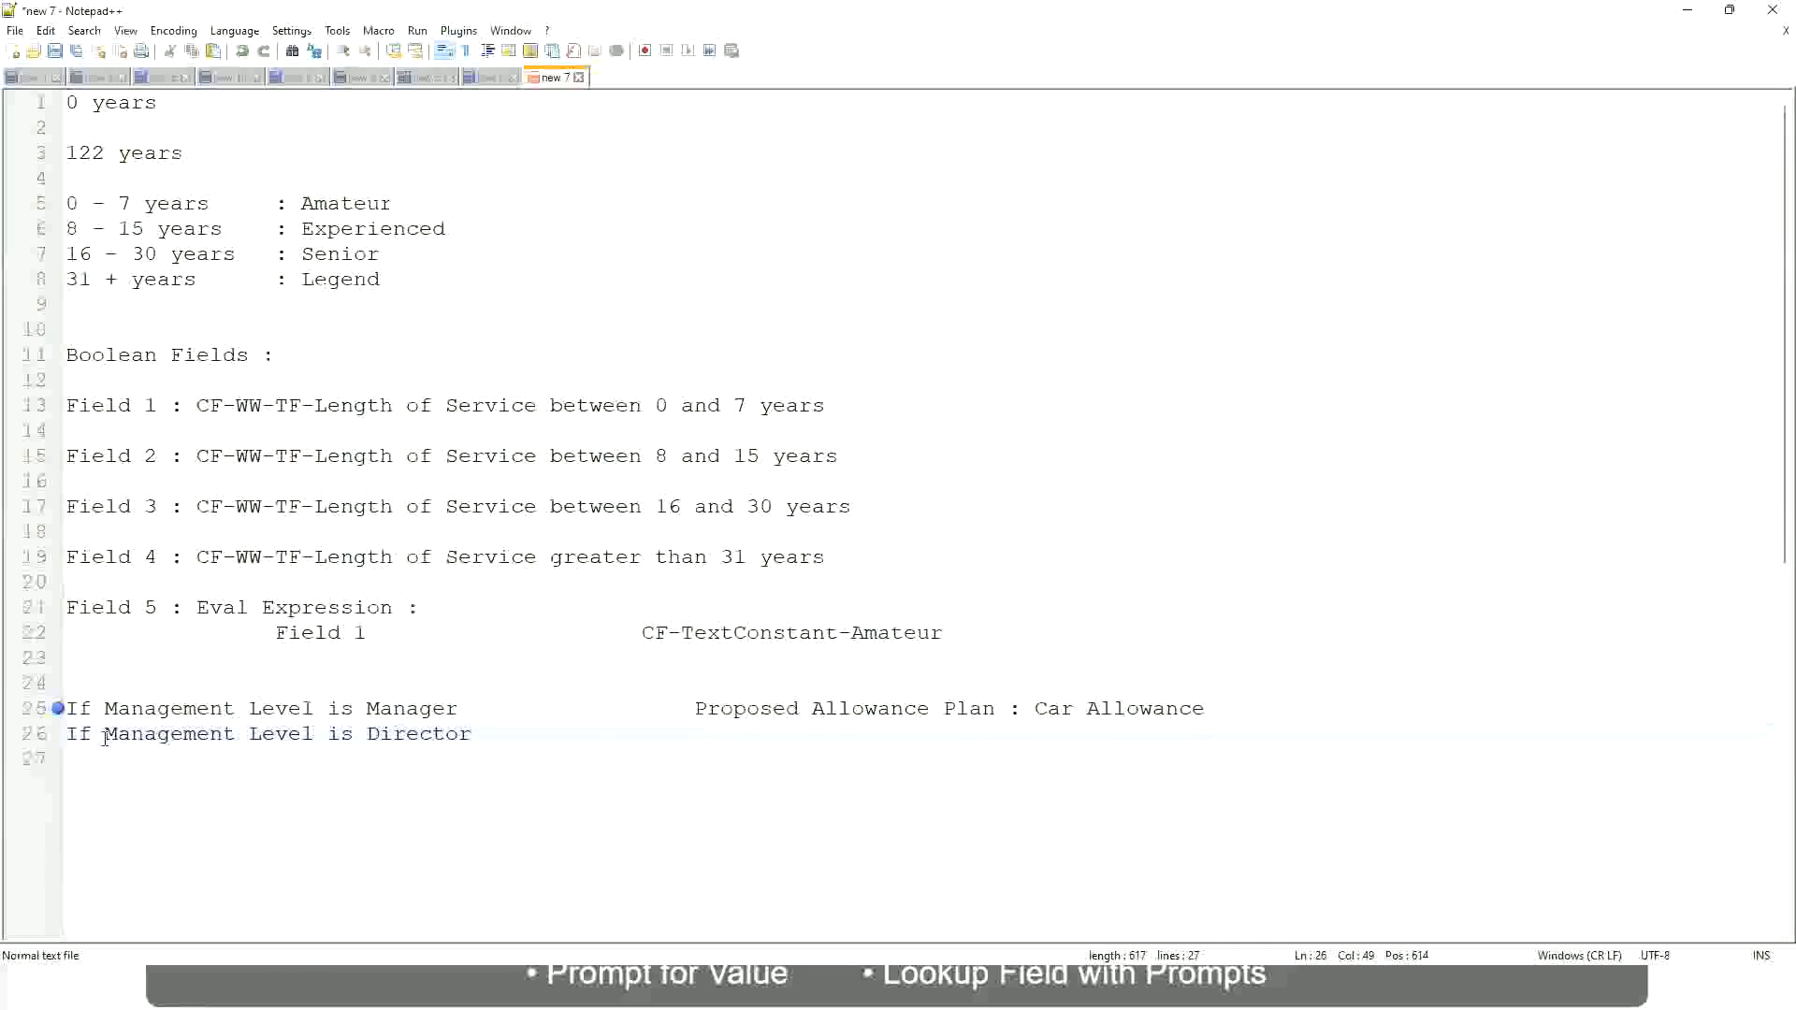
{"action": "type", "text": "Executive Allowance"}
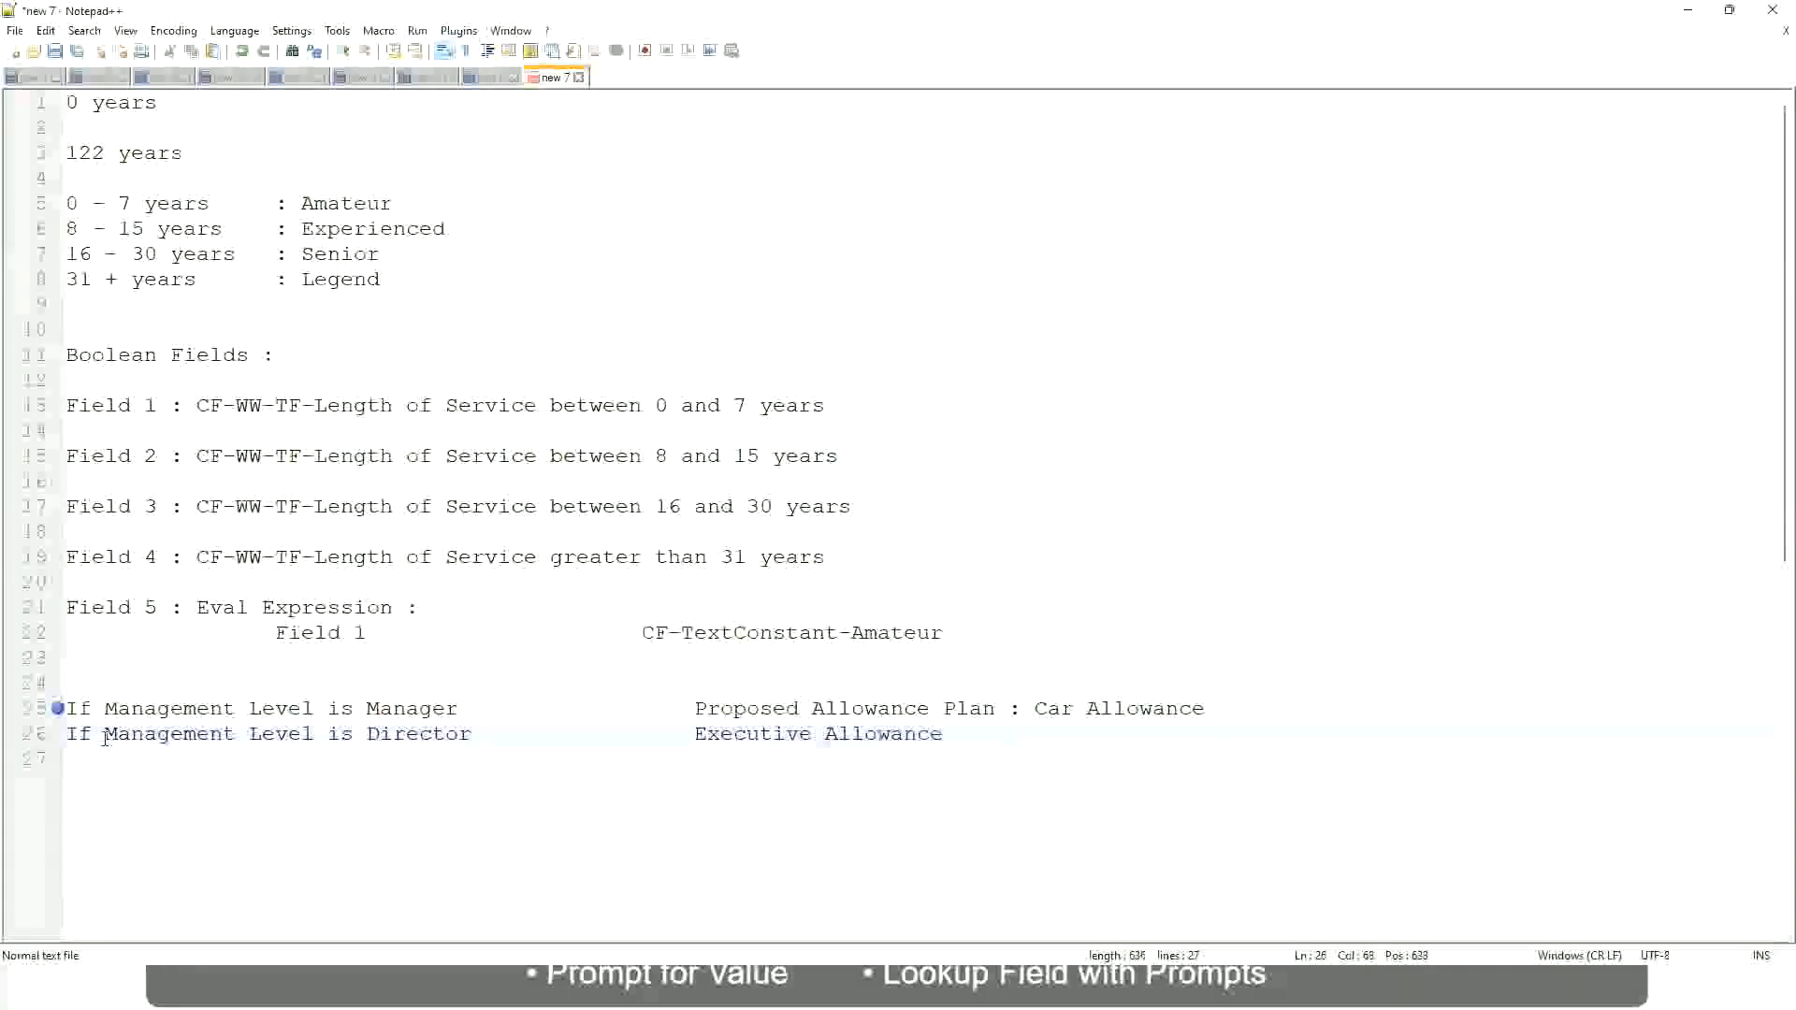
Add a third rule on line 27, "If Management Level is CEO", with the result "CEO Allowance" aligned under the results above
{"action": "key", "text": "Return"}
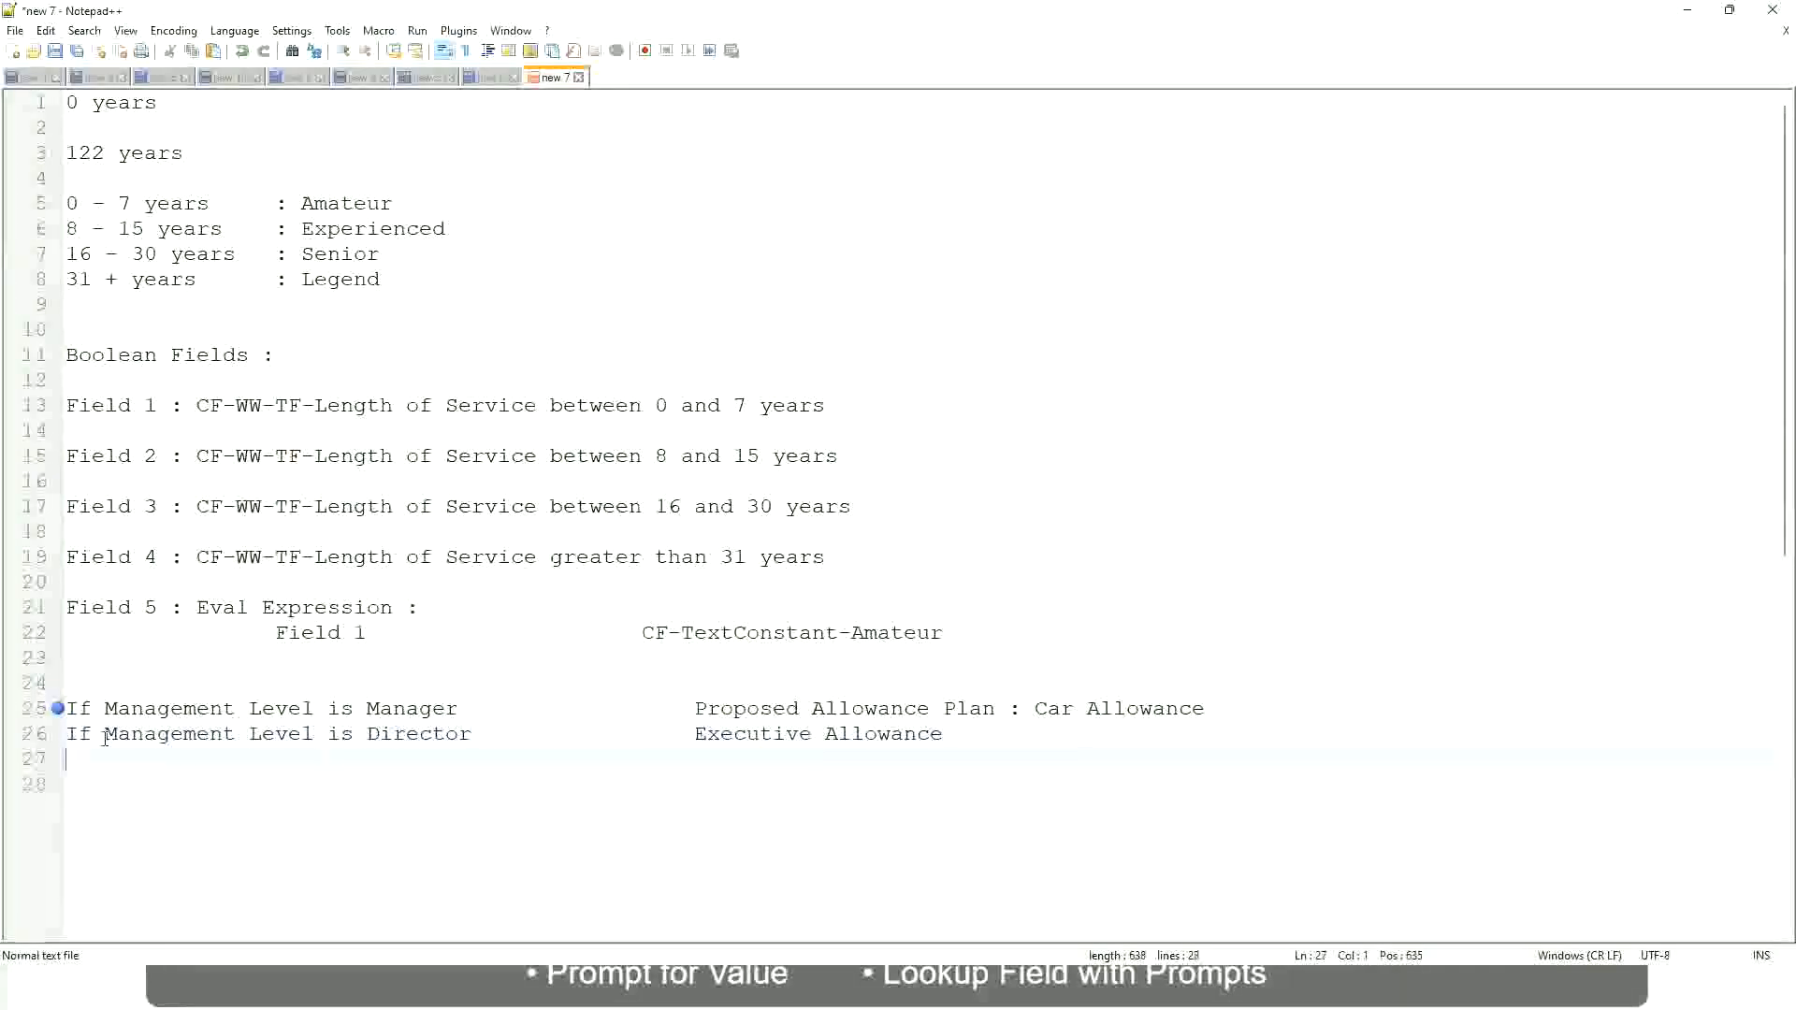
{"action": "type", "text": "If"}
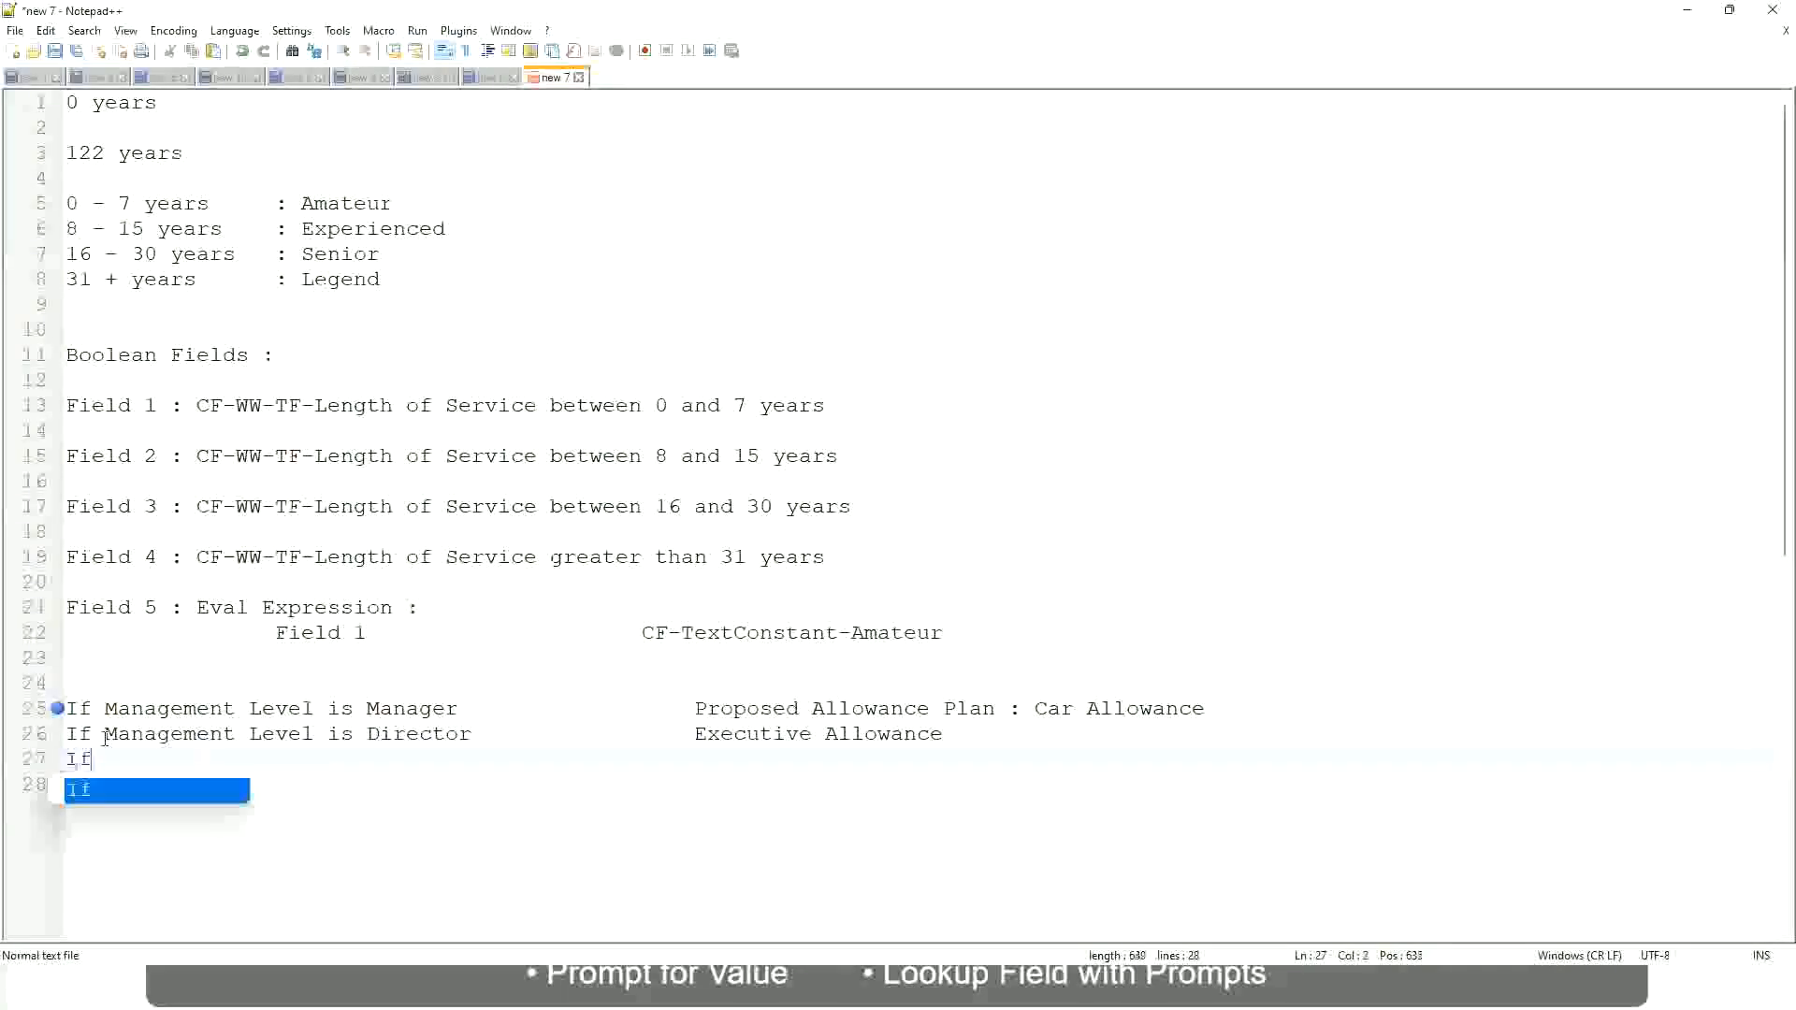
{"action": "type", "text": " Management is"}
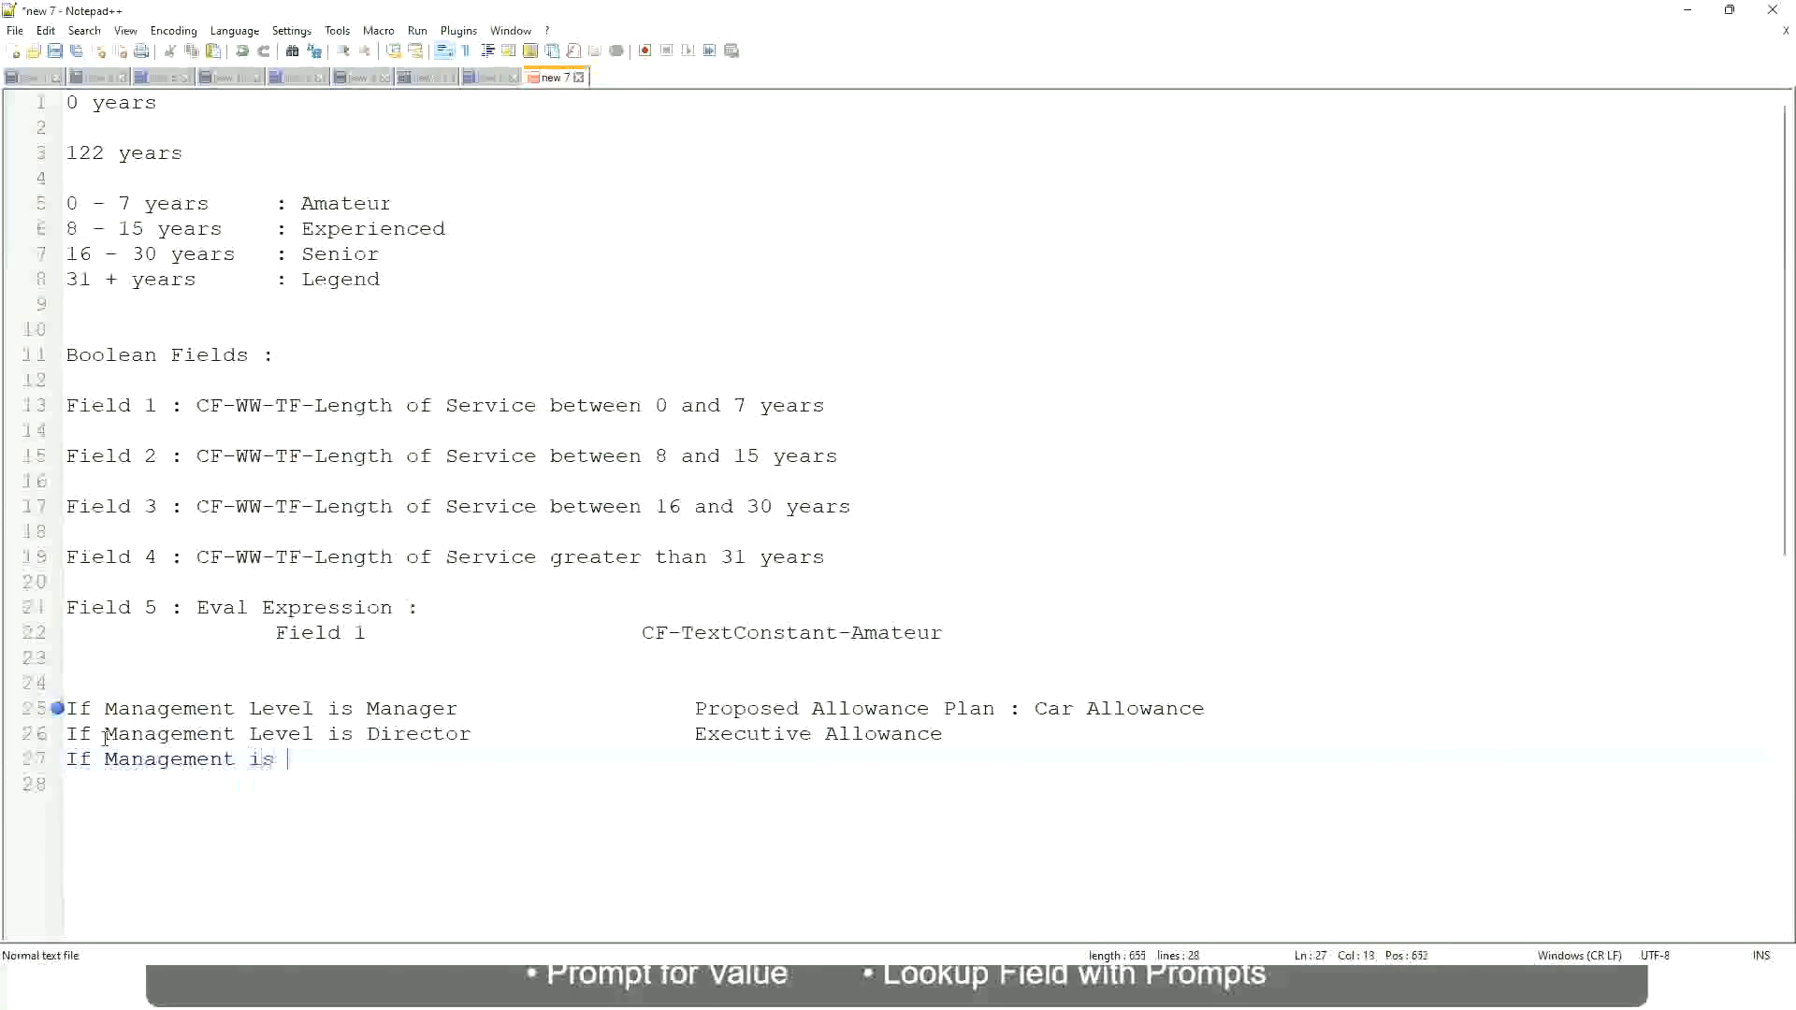
{"action": "key", "text": "BackSpace"}
{"action": "key", "text": "BackSpace"}
{"action": "key", "text": "BackSpace"}
{"action": "type", "text": "le"}
{"action": "key", "text": "BackSpace"}
{"action": "key", "text": "BackSpace"}
{"action": "type", "text": "le"}
{"action": "key", "text": "Down"}
{"action": "key", "text": "Down"}
{"action": "key", "text": "Return"}
{"action": "type", "text": "is CEO"}
{"action": "type", "text": "CEO Allowance"}
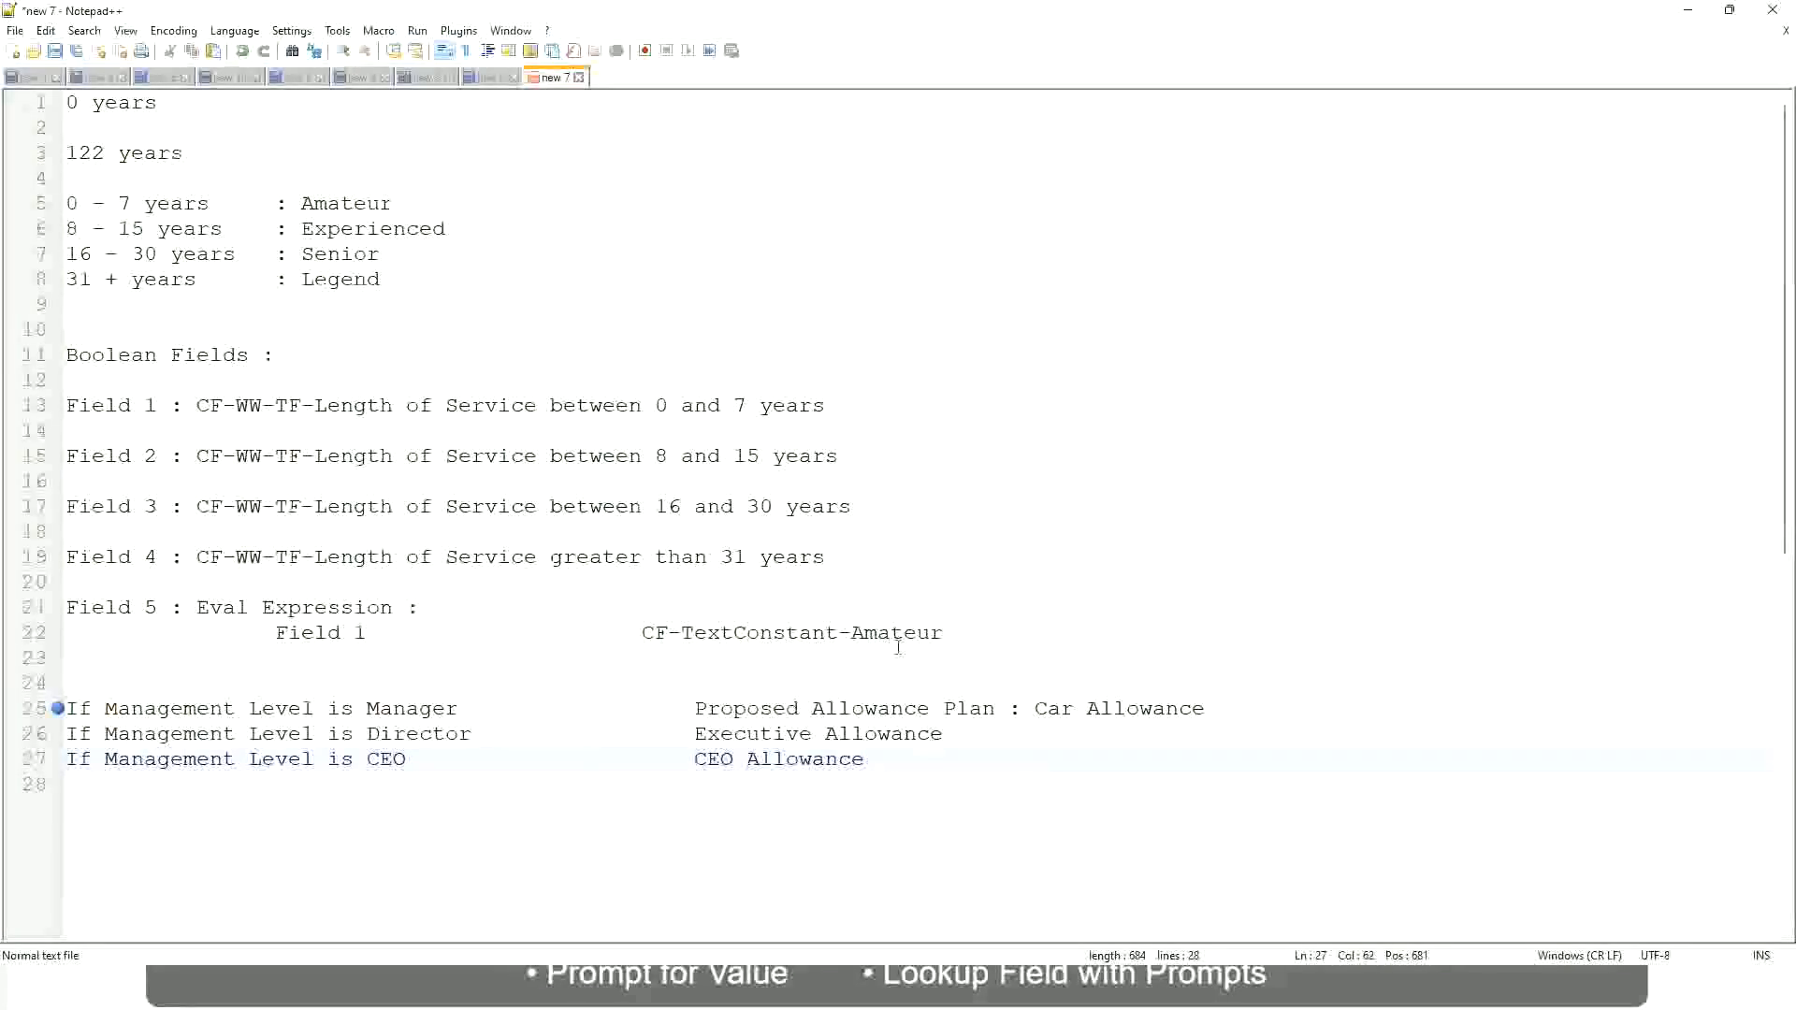
{"action": "left_click", "coordinate": [1036, 708]}
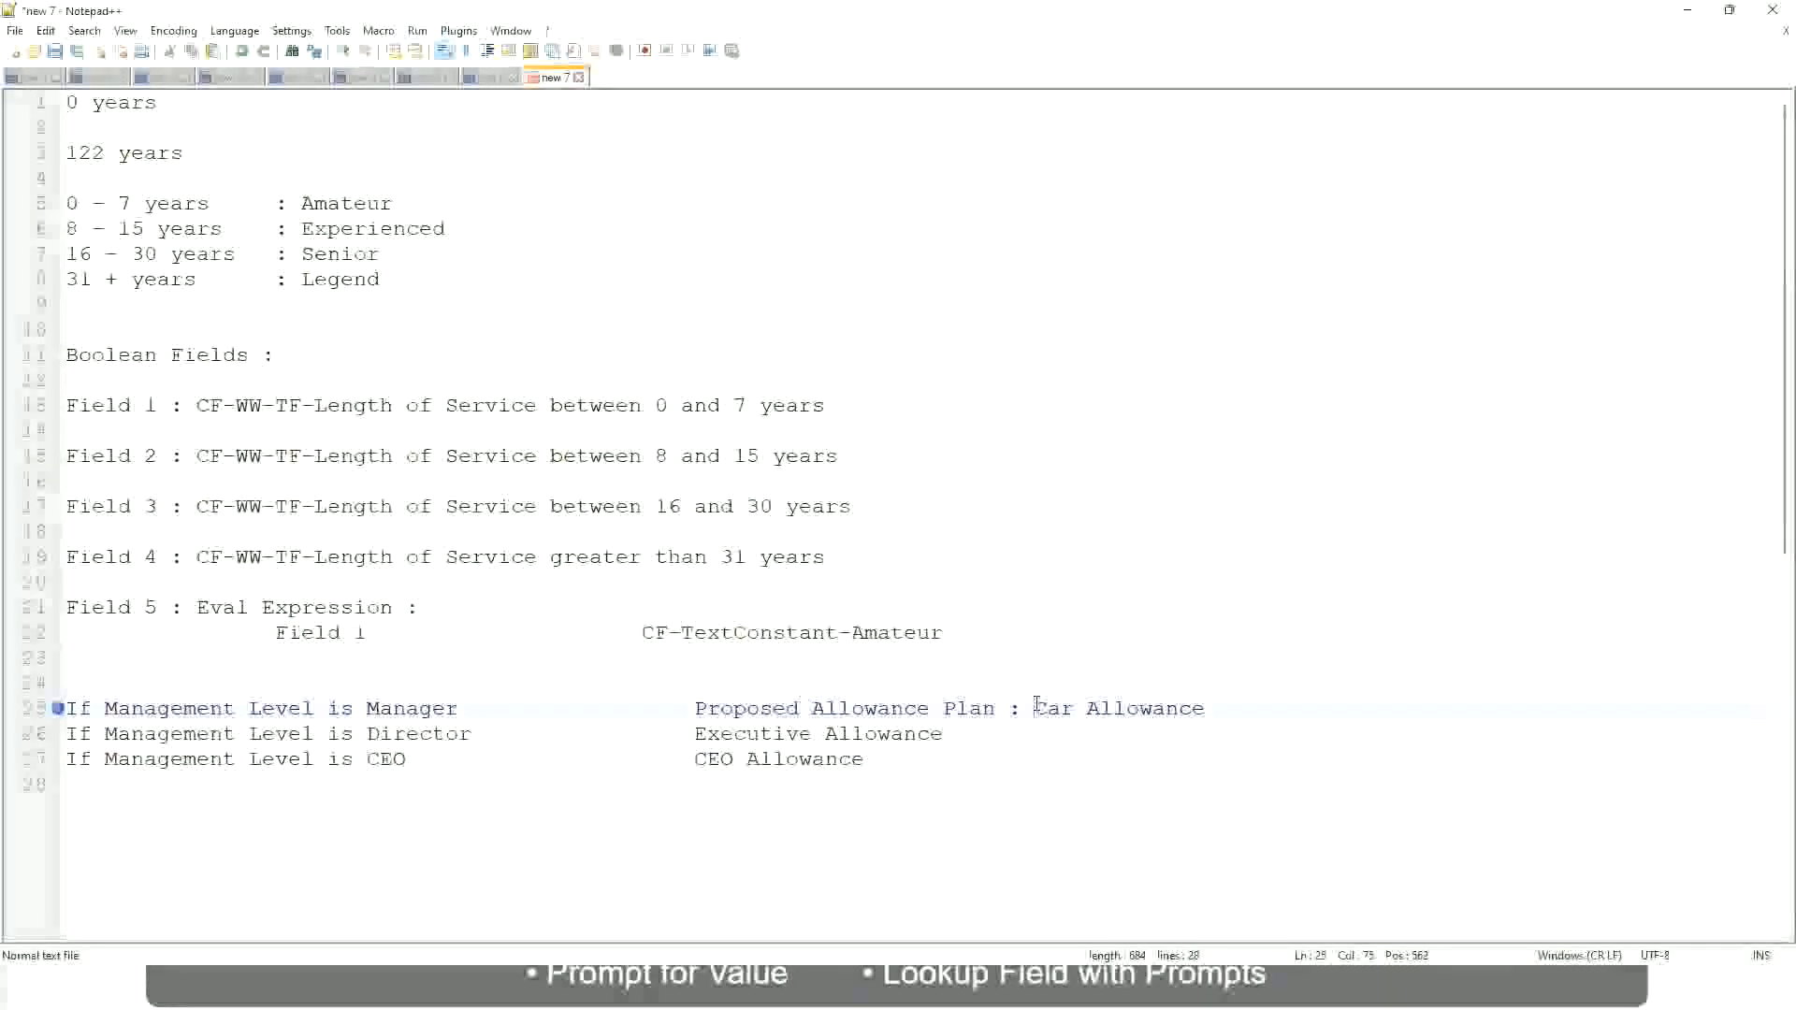
{"action": "left_click_drag", "start_coordinate": [1036, 708], "coordinate": [1208, 708]}
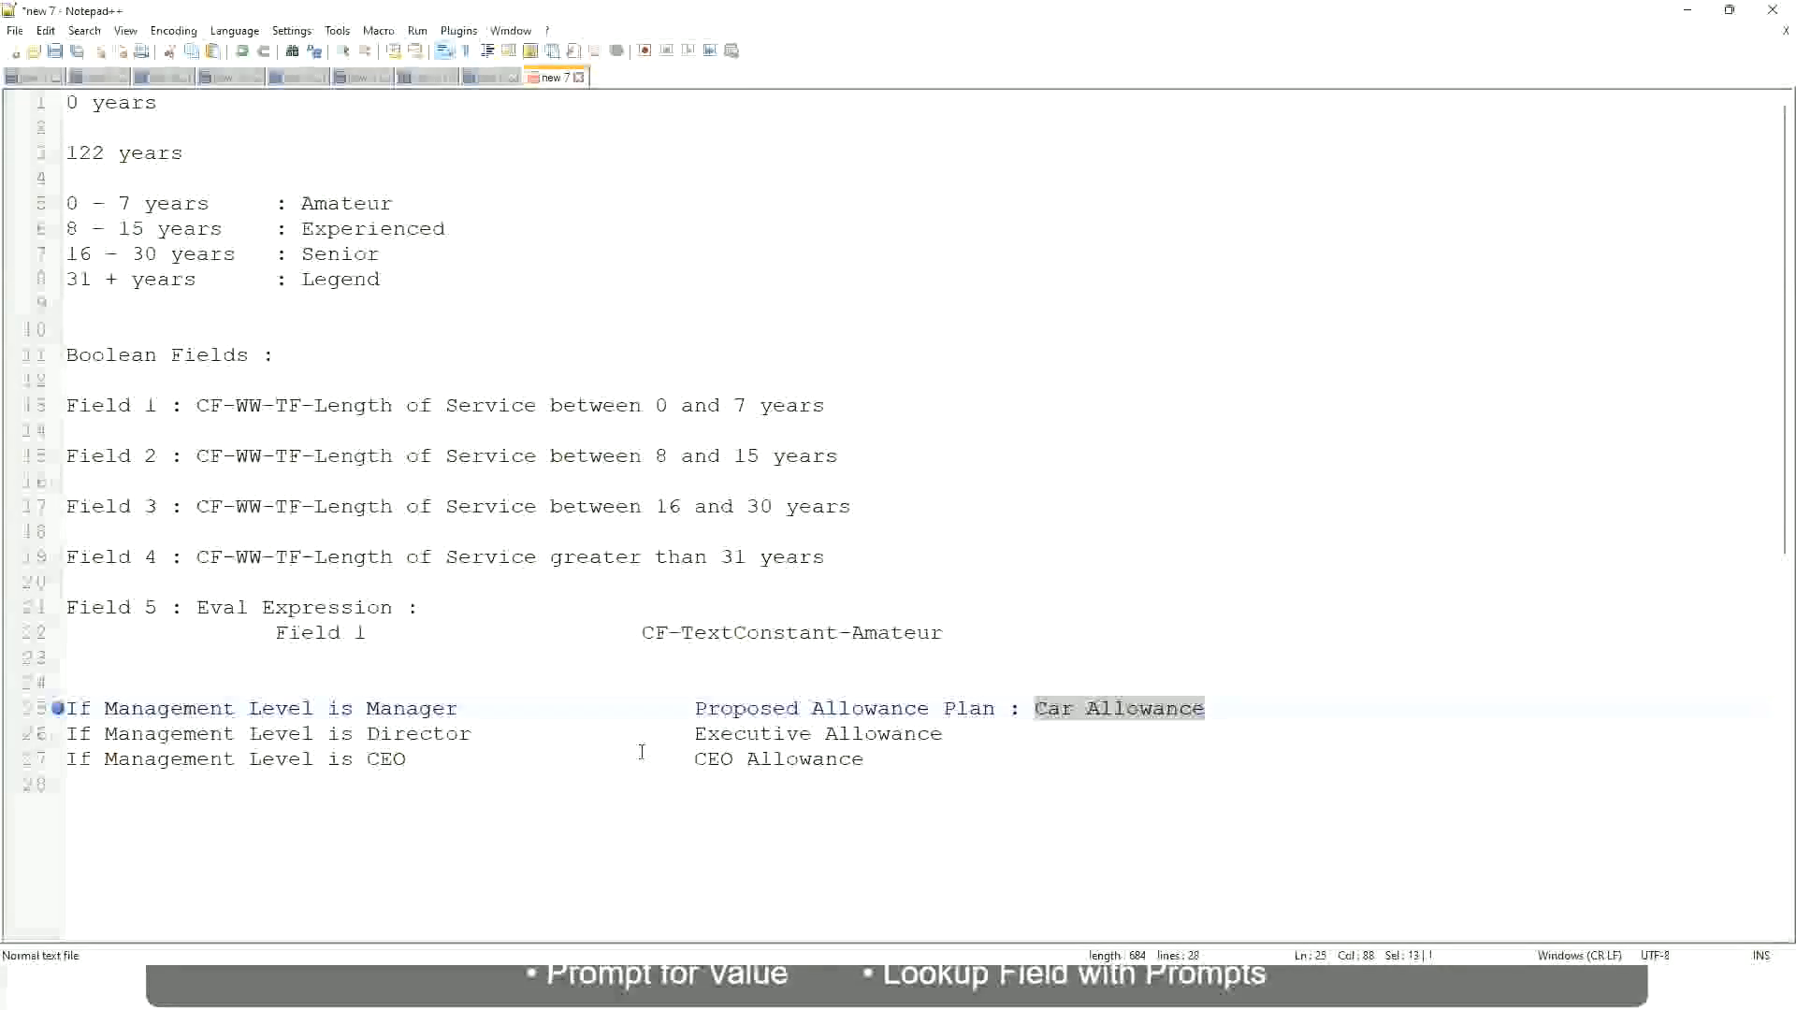
{"action": "left_click", "coordinate": [838, 708]}
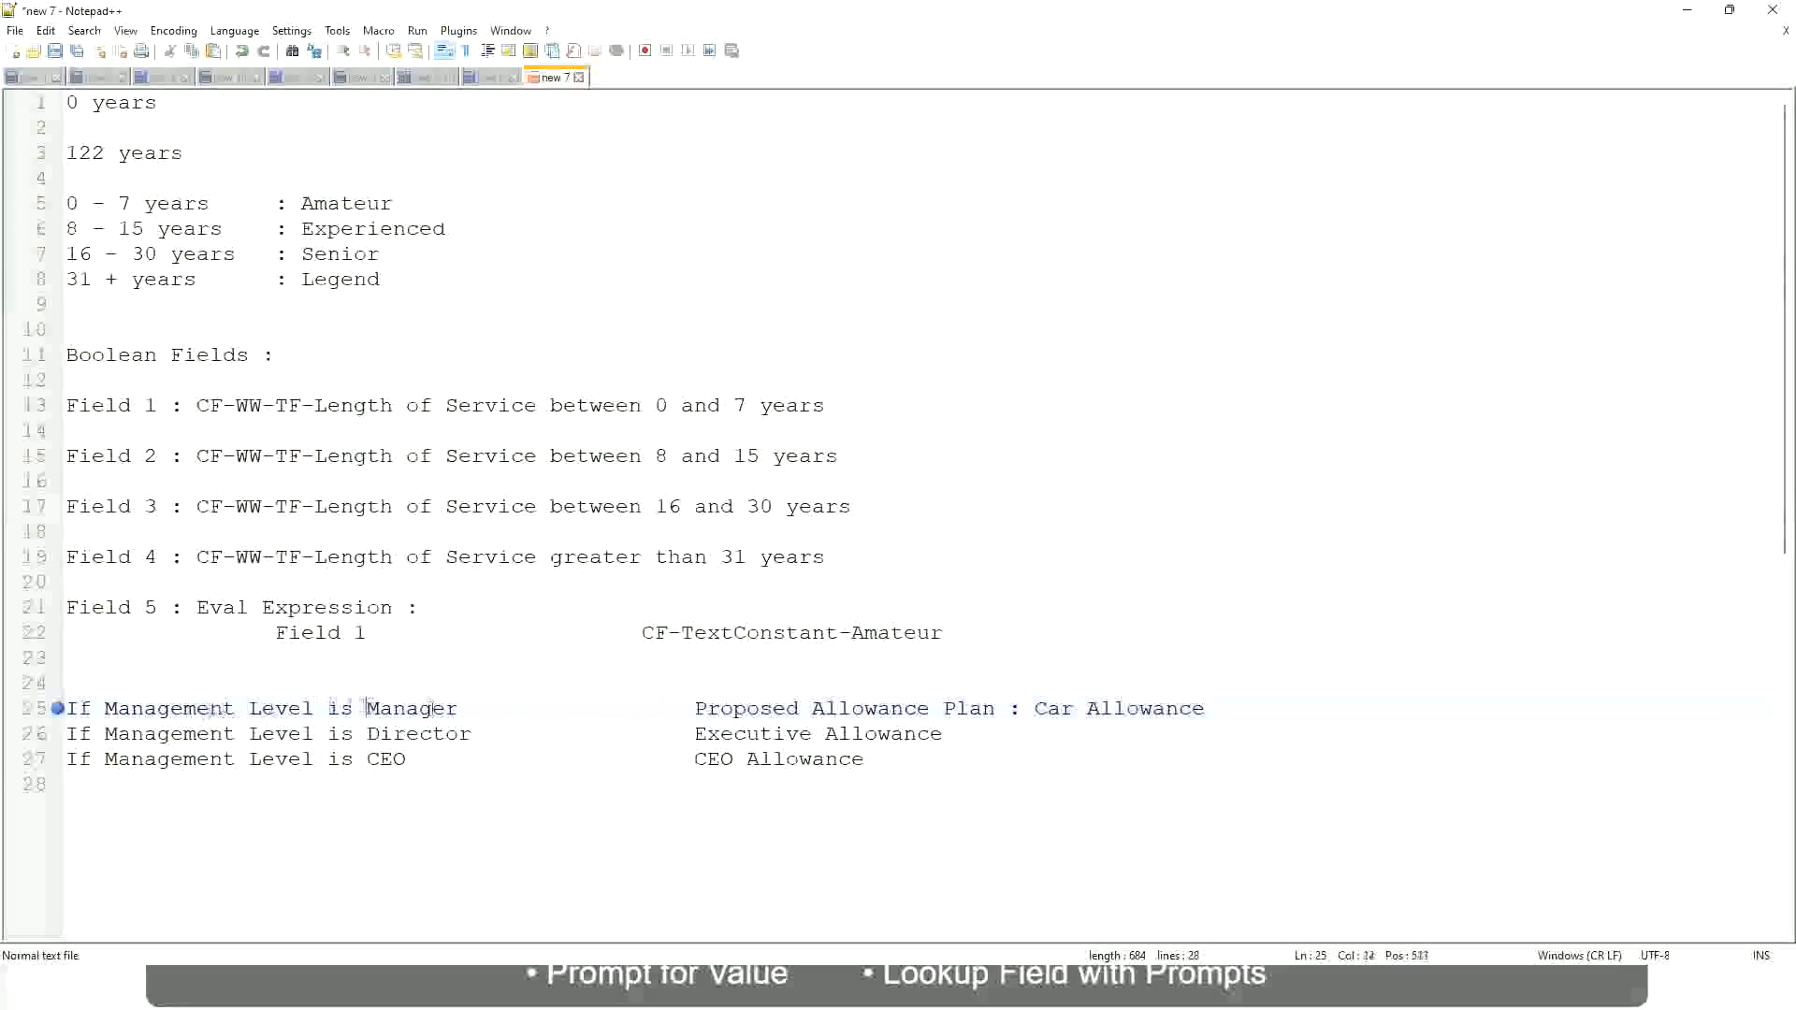
Replace the whole result of the Manager rule on line 25 with "First Line Manager"
{"action": "left_click", "coordinate": [700, 708]}
{"action": "left_click_drag", "start_coordinate": [700, 708], "coordinate": [1231, 702]}
{"action": "type", "text": "Managers"}
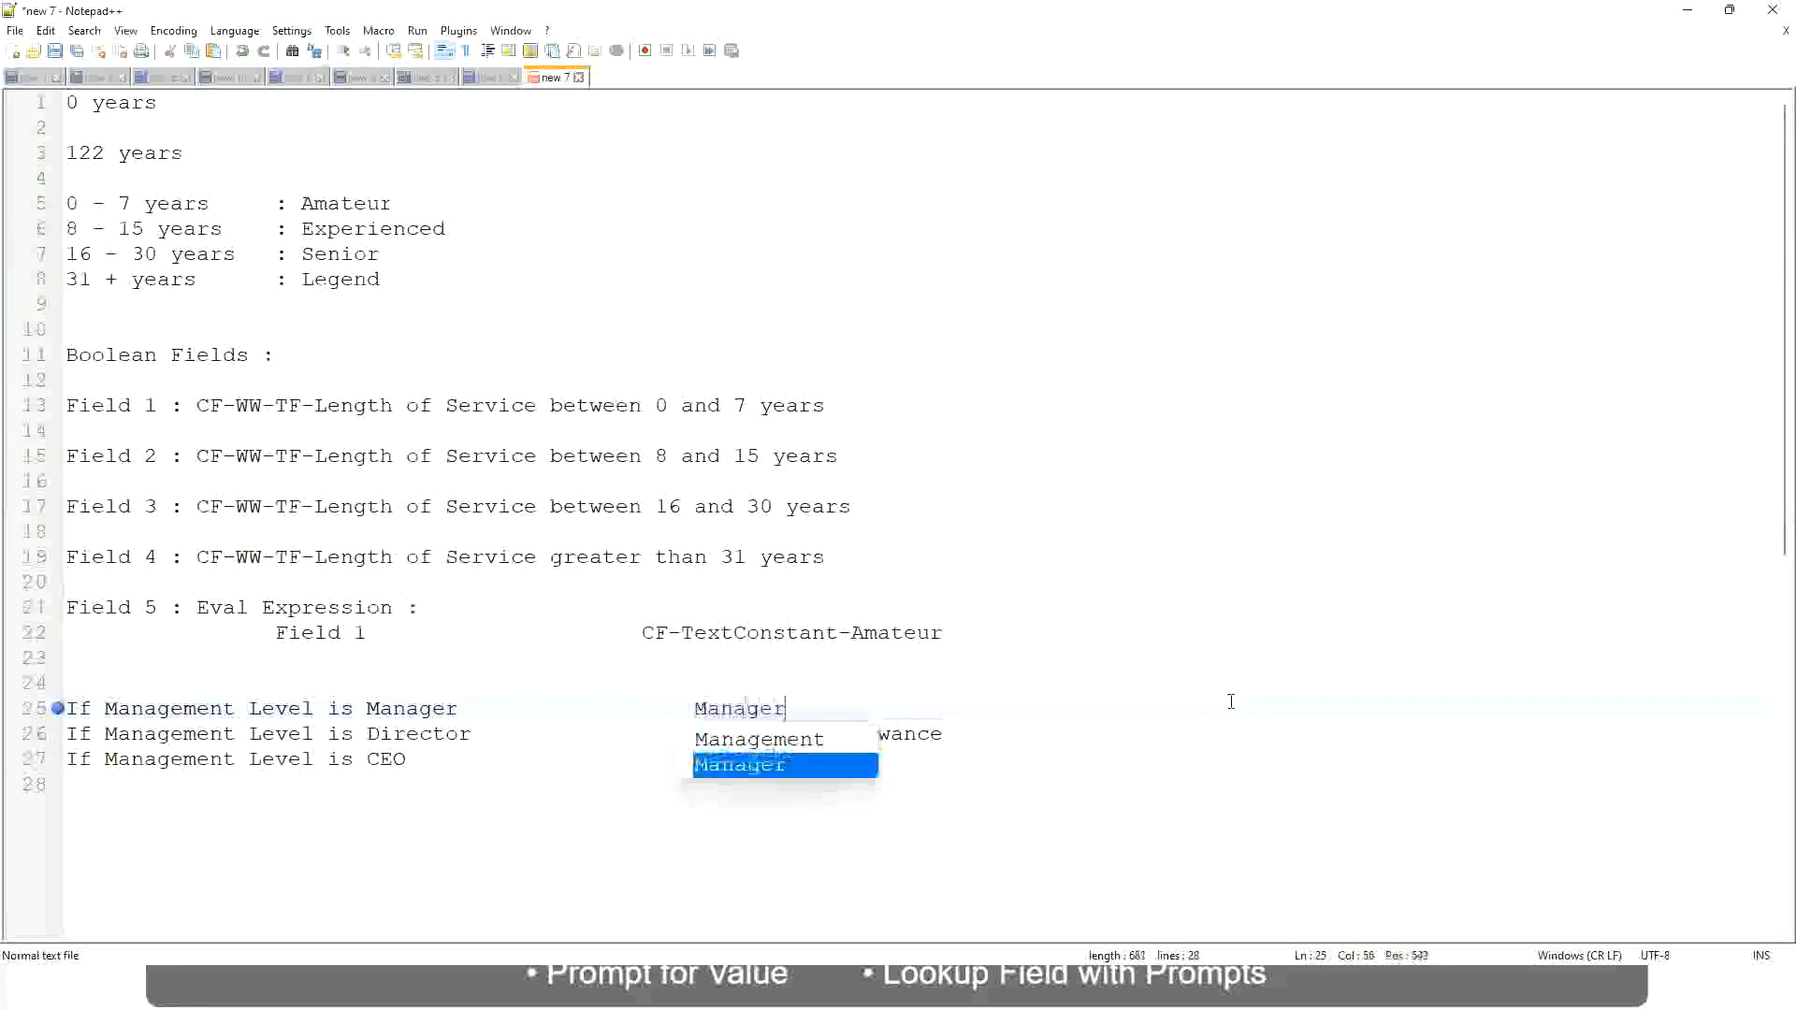
{"action": "key", "text": "BackSpace"}
{"action": "key", "text": "BackSpace"}
{"action": "key", "text": "BackSpace"}
{"action": "key", "text": "BackSpace"}
{"action": "key", "text": "BackSpace"}
{"action": "key", "text": "BackSpace"}
{"action": "key", "text": "BackSpace"}
{"action": "key", "text": "BackSpace"}
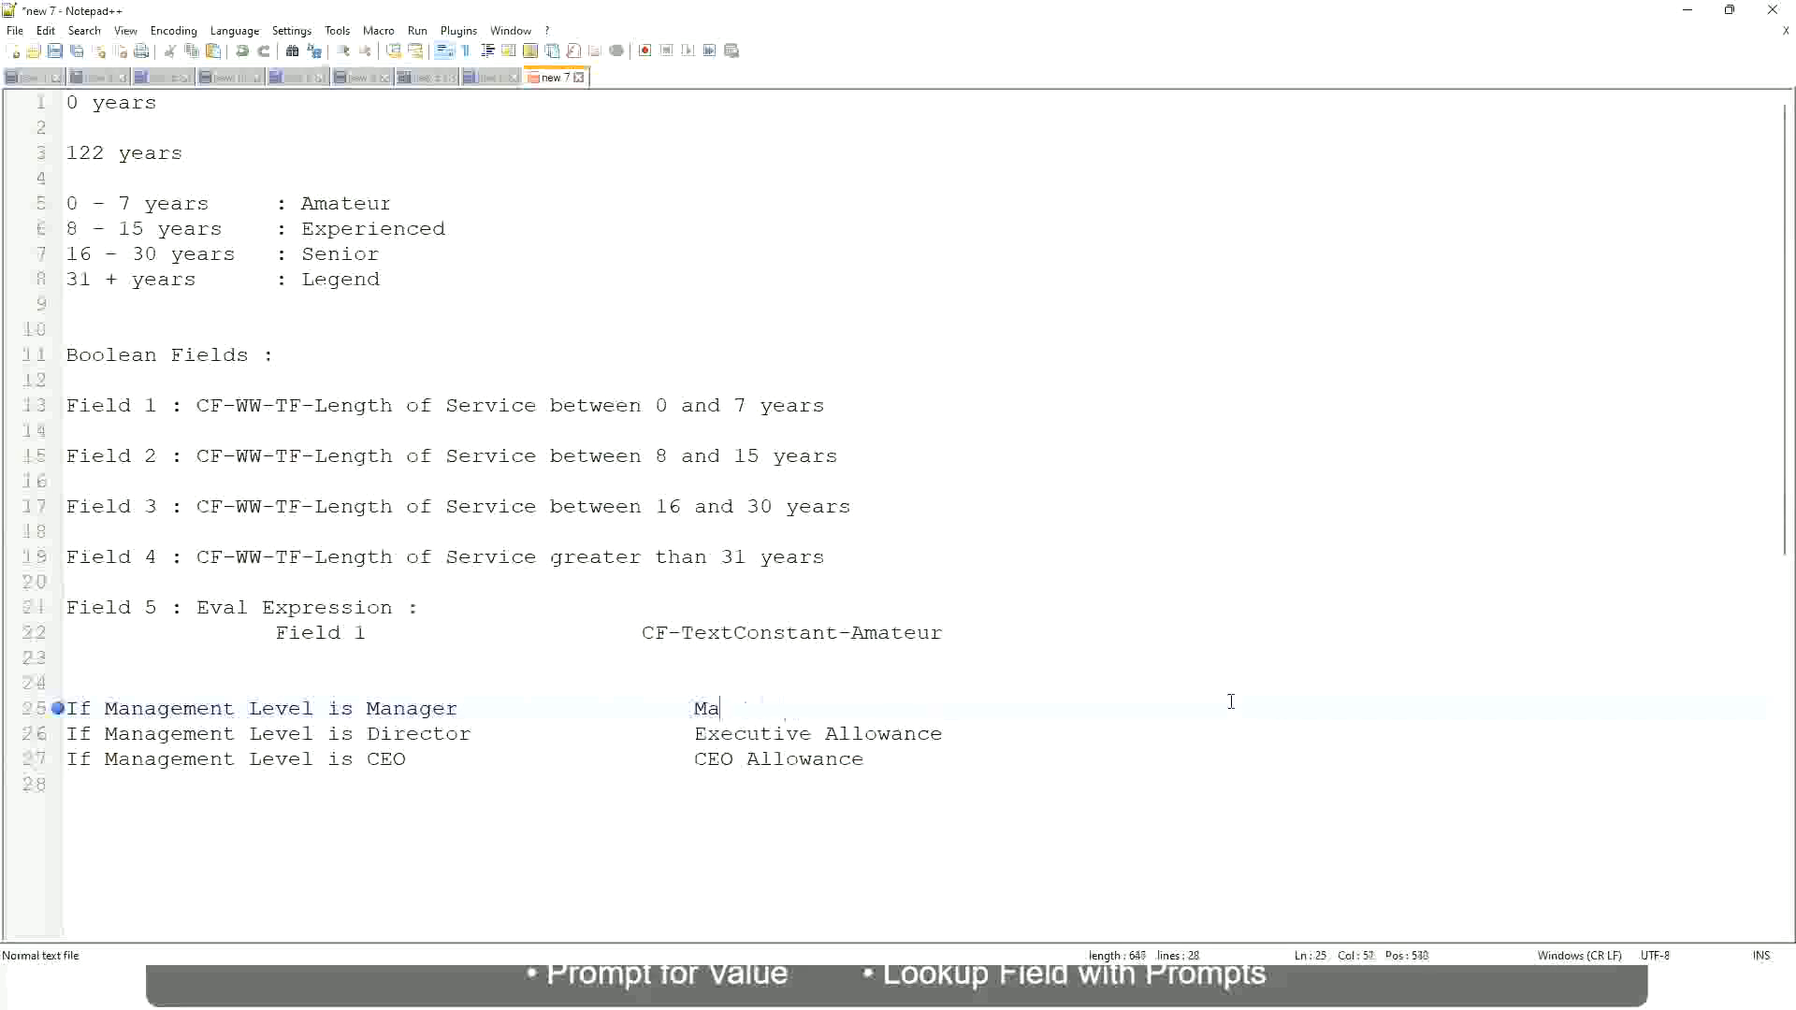
{"action": "type", "text": "First Li"}
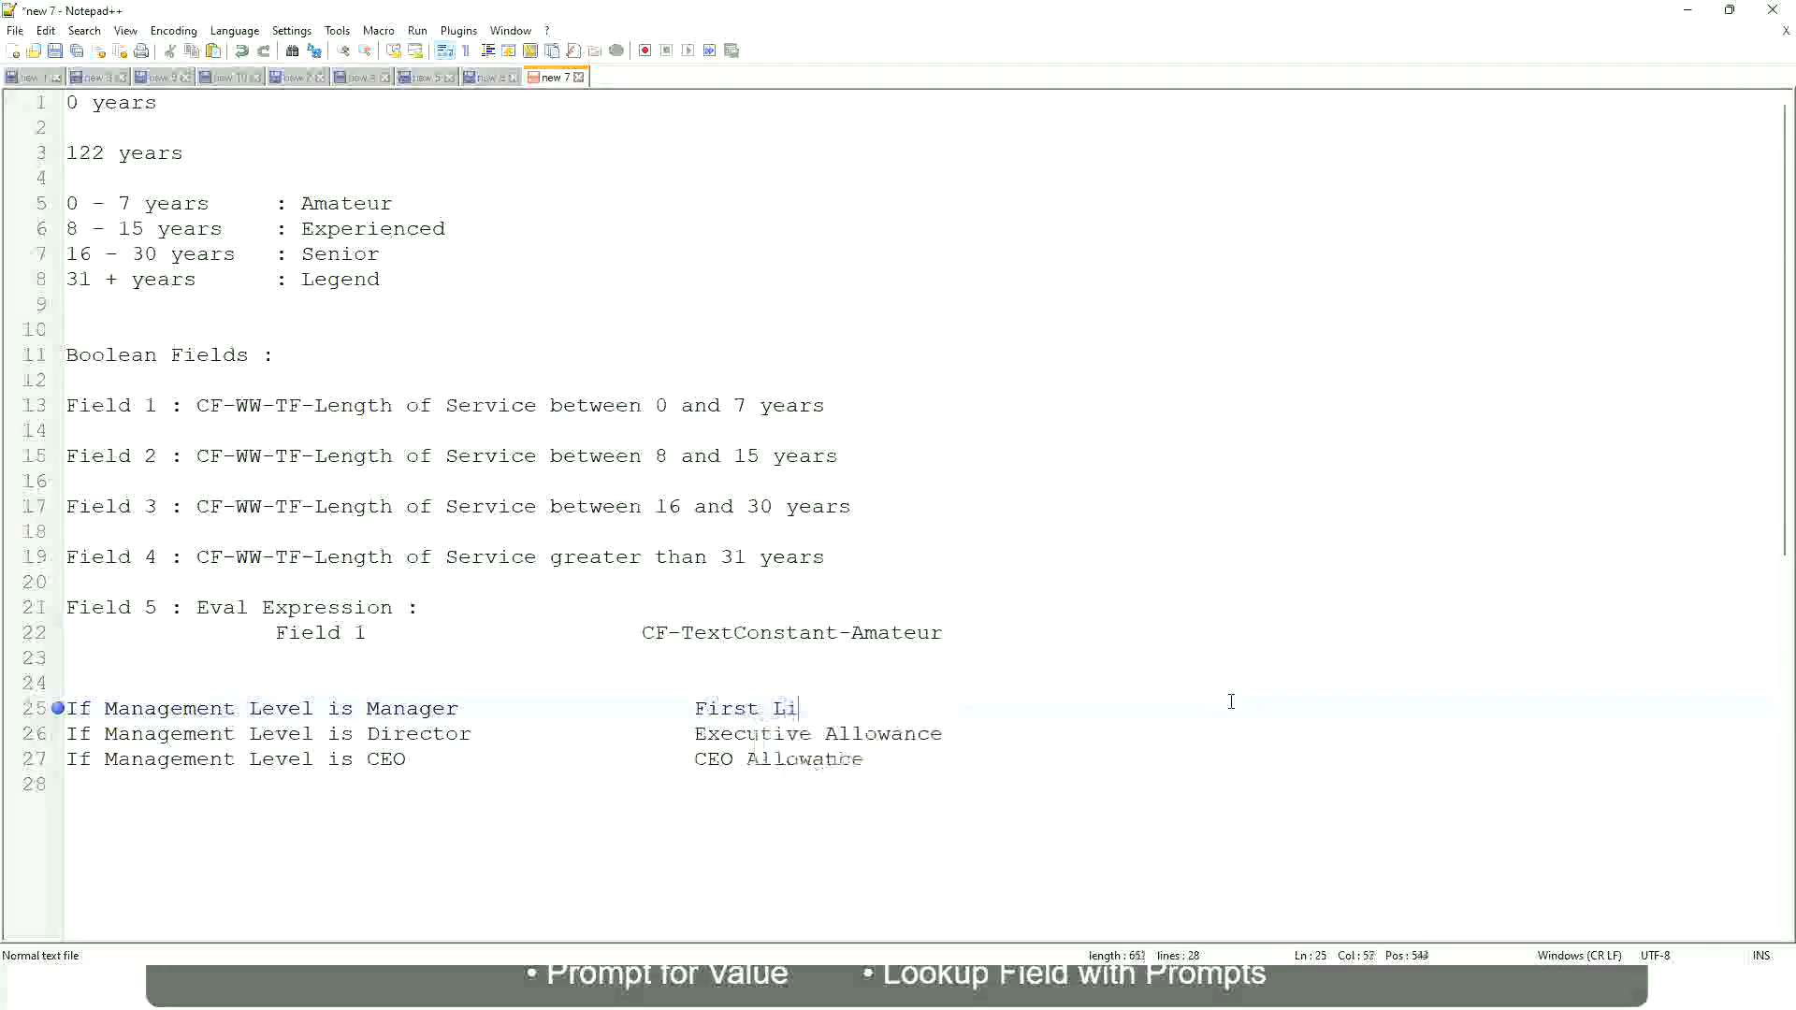
{"action": "type", "text": "ne Manager"}
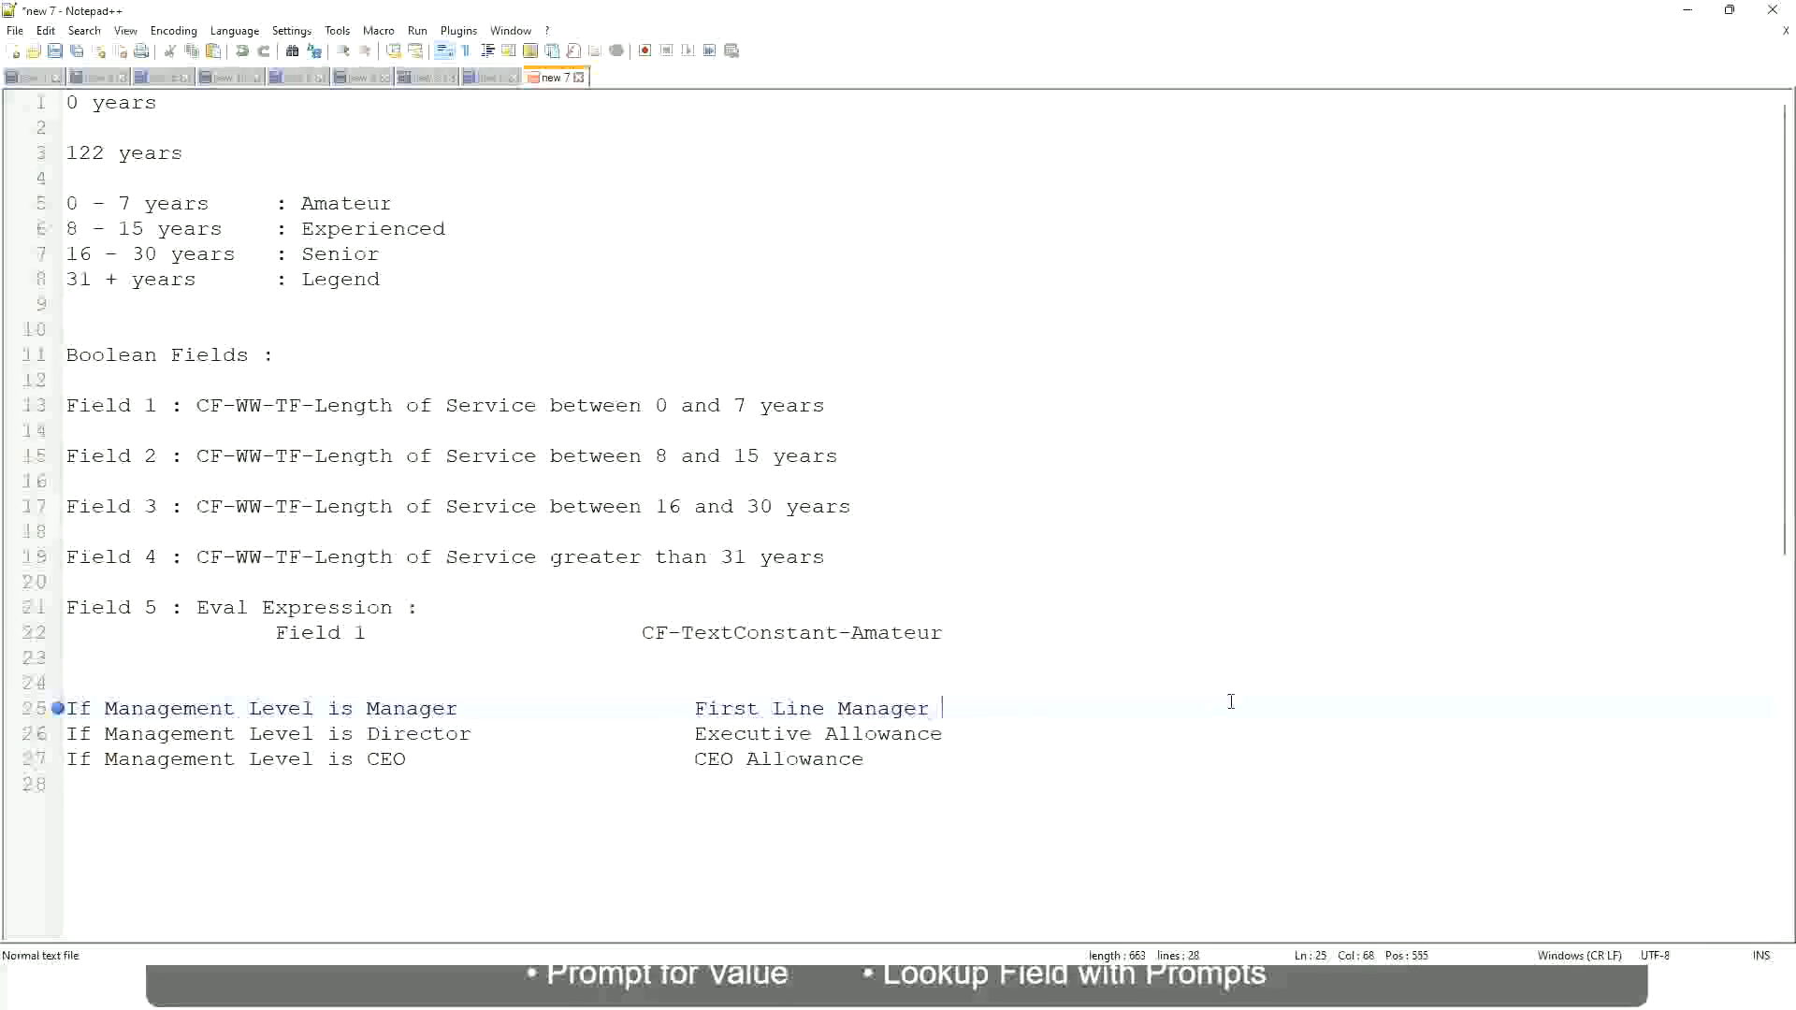
Insert "Name of the" in front of "First Line Manager" on line 25
{"action": "key", "text": "Left"}
{"action": "key", "text": "Left"}
{"action": "key", "text": "Left"}
{"action": "key", "text": "Left"}
{"action": "key", "text": "Left"}
{"action": "key", "text": "Left"}
{"action": "key", "text": "Left"}
{"action": "key", "text": "Left"}
{"action": "key", "text": "Left"}
{"action": "type", "text": "Name of the"}
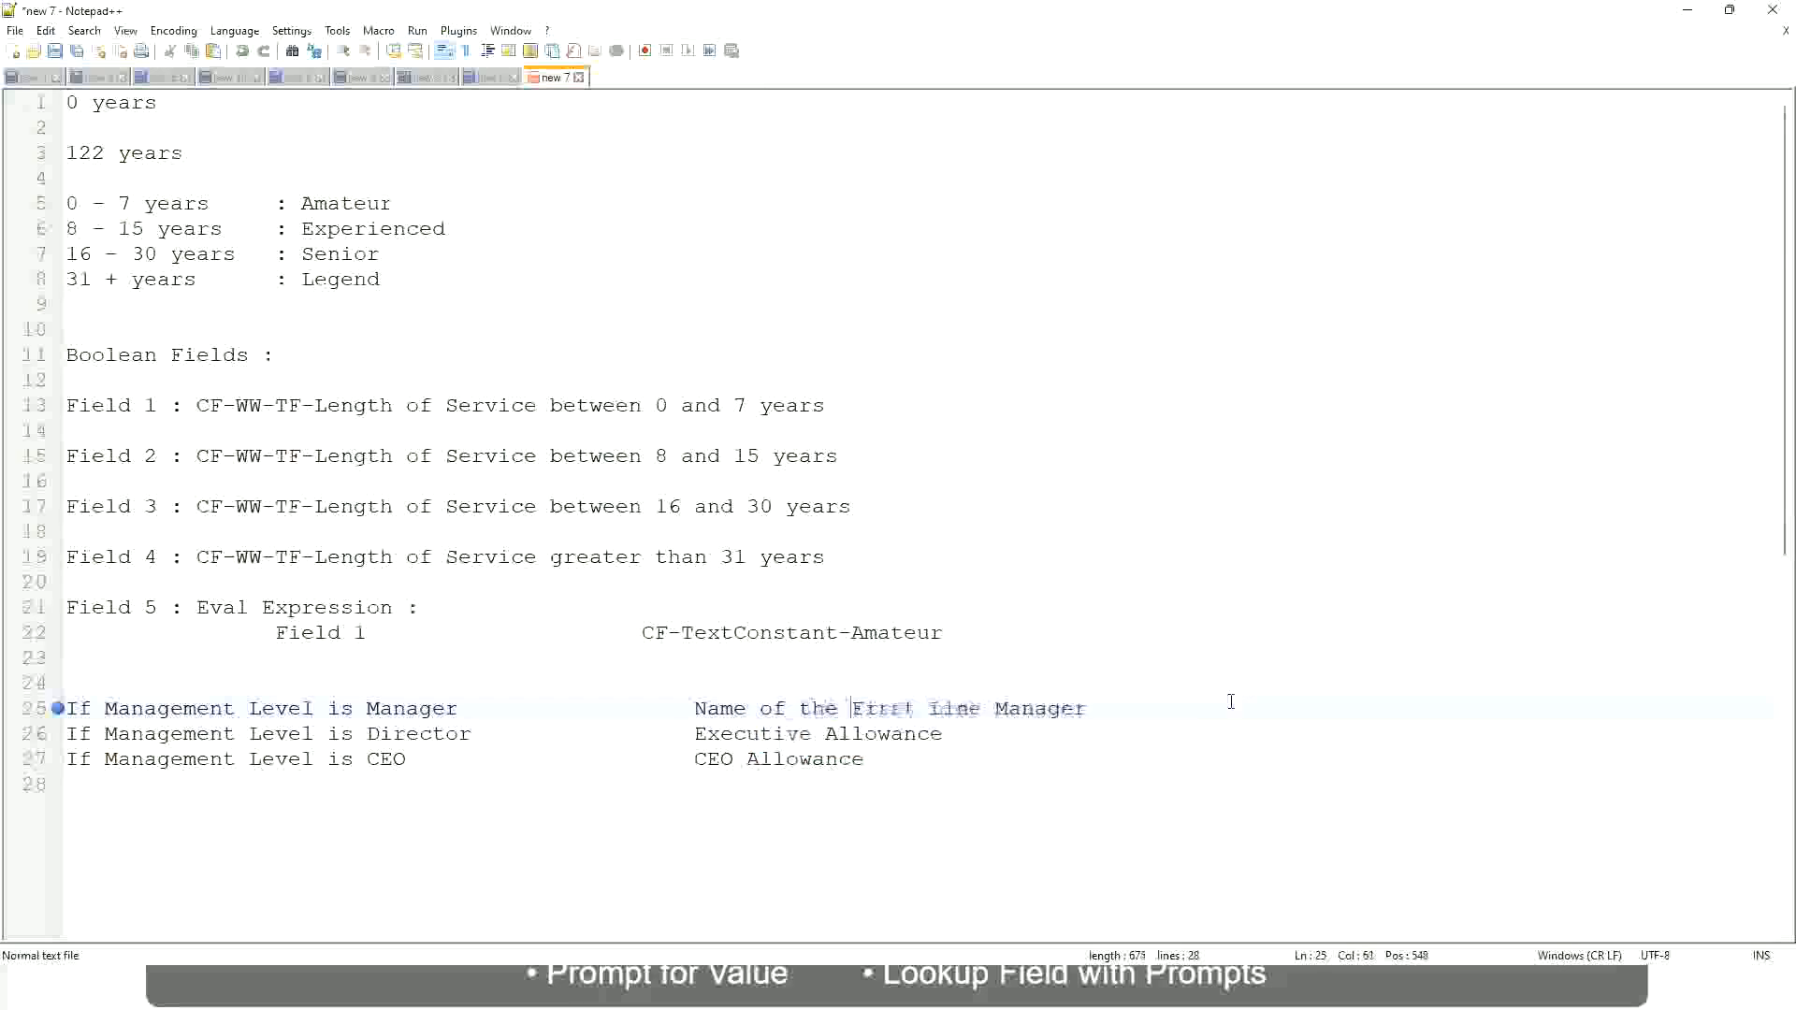
Replace the result "Executive Allowance" of the Director rule on line 26 with "Name of"
{"action": "left_click_drag", "start_coordinate": [694, 736], "coordinate": [945, 733]}
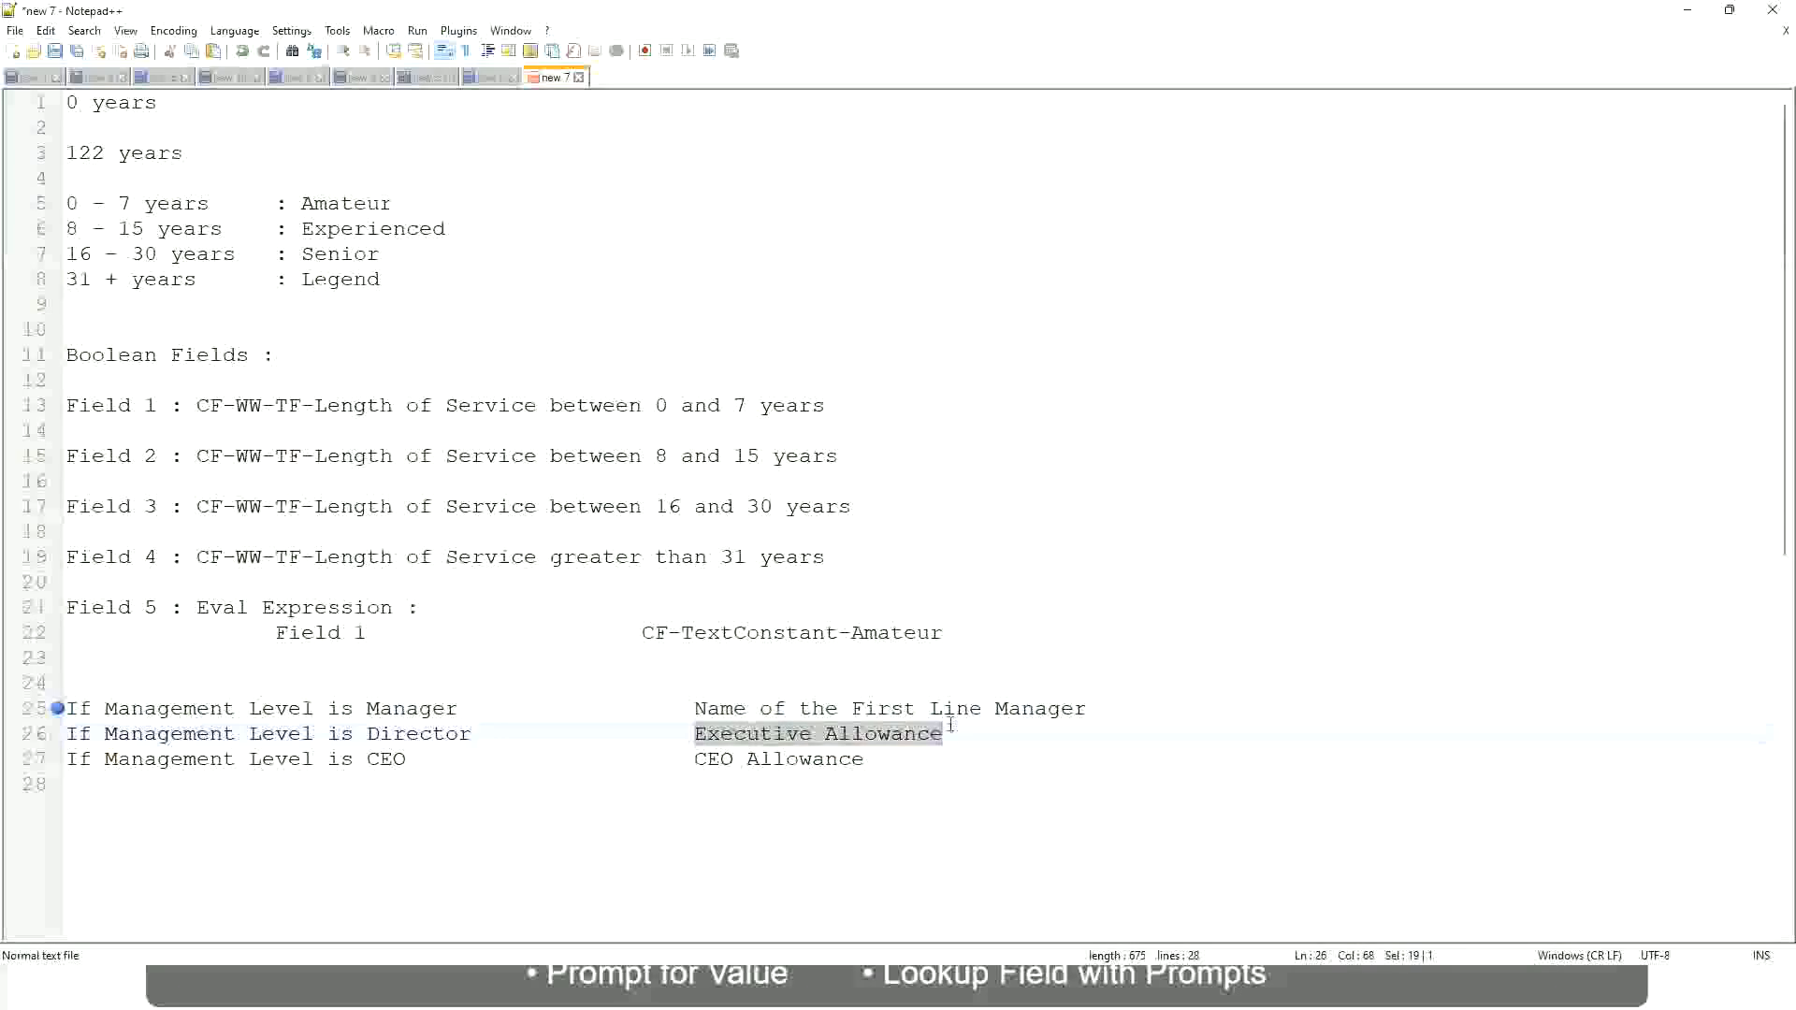
{"action": "type", "text": "Name "}
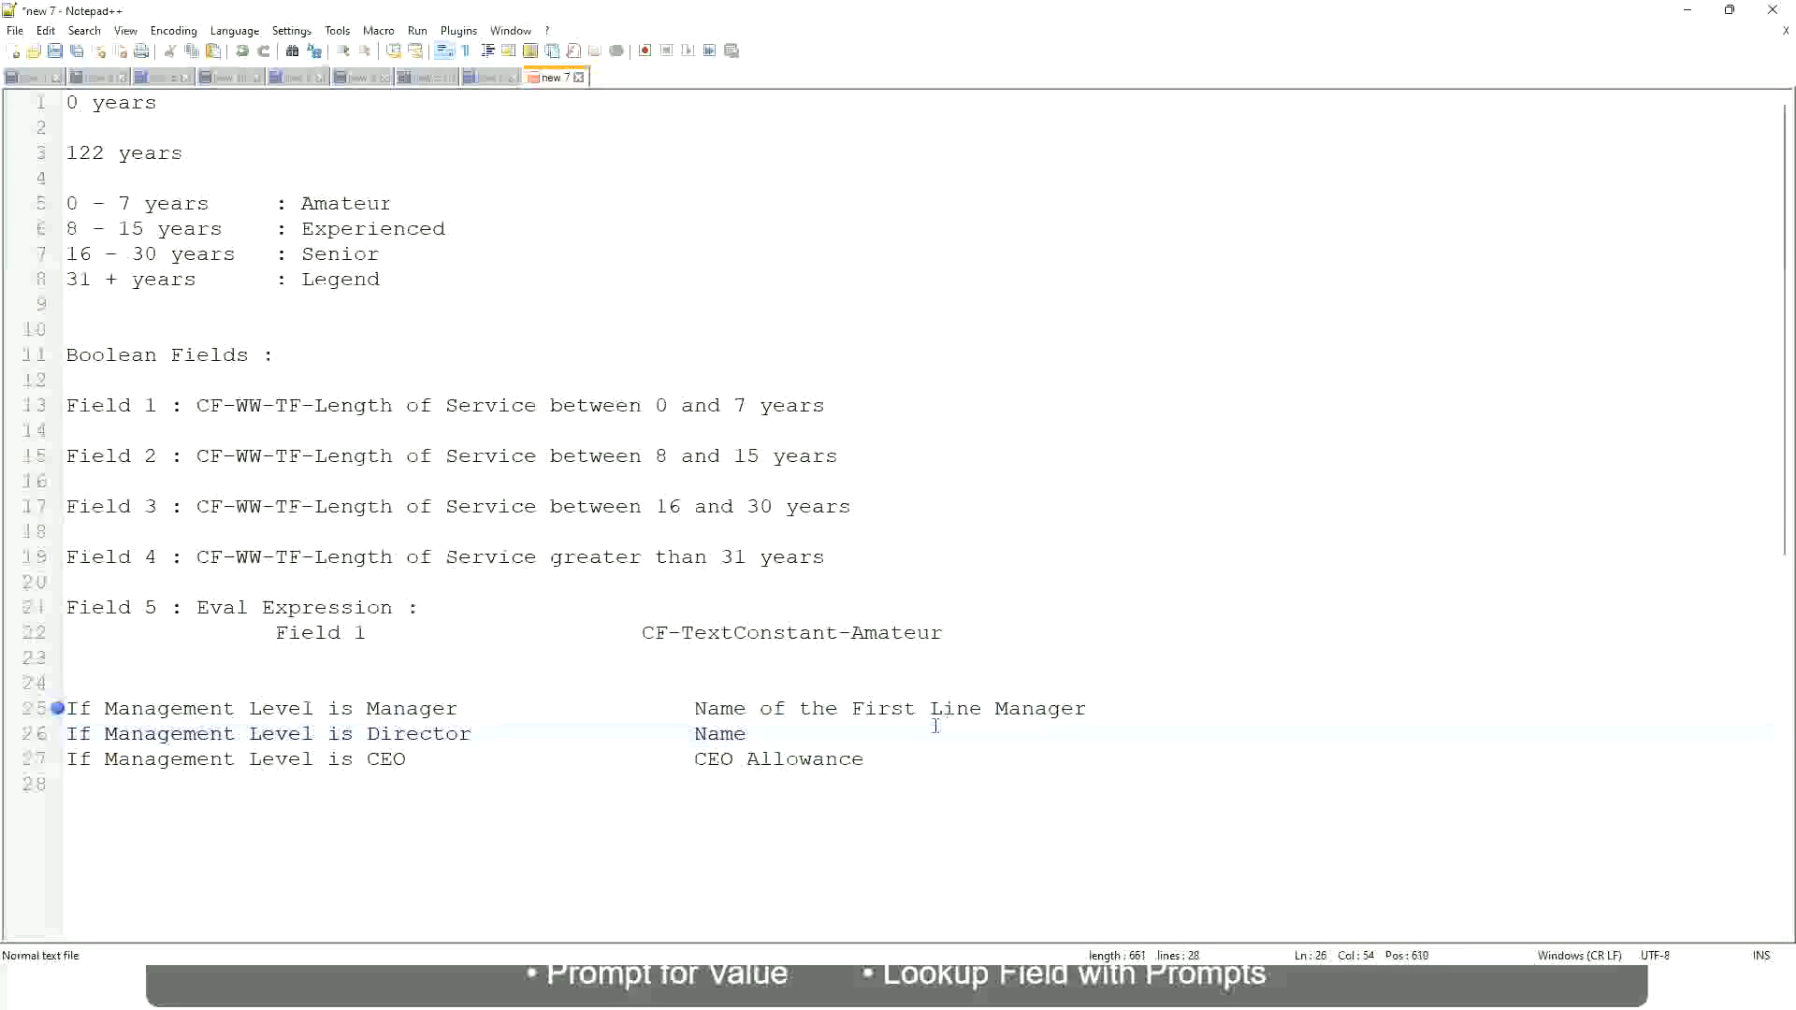
{"action": "type", "text": "of Firs"}
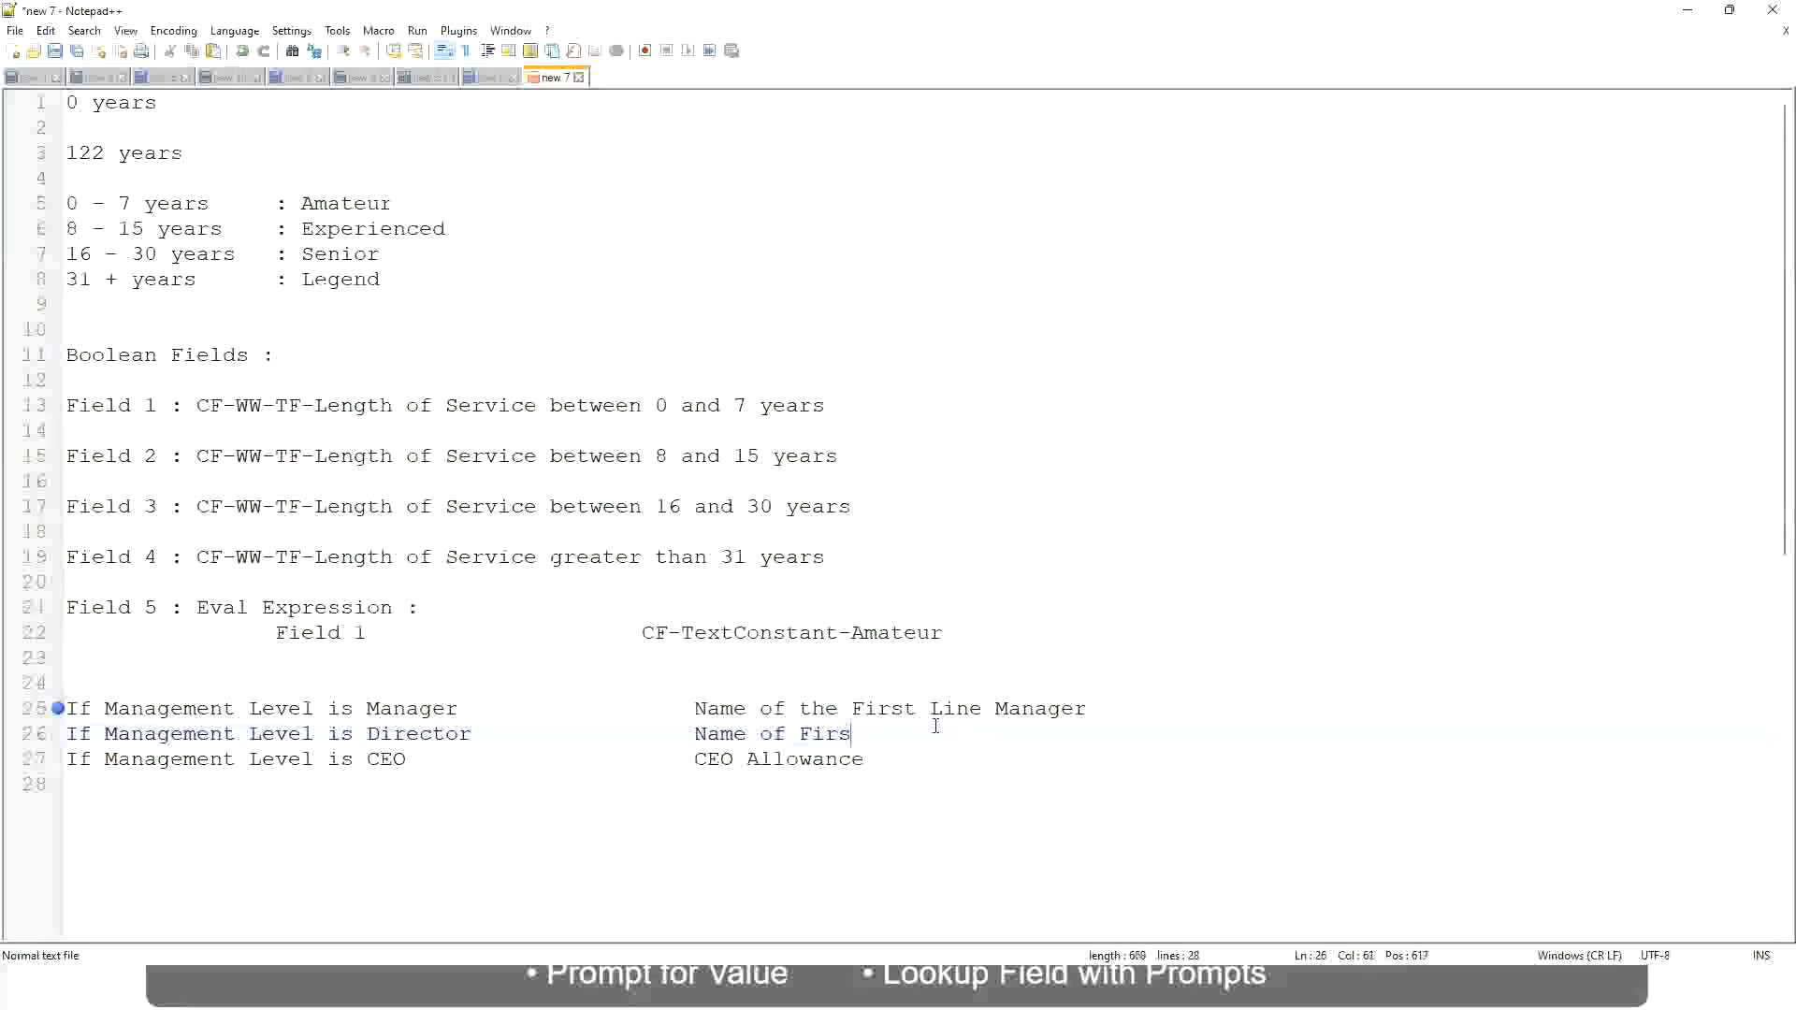
{"action": "key", "text": "BackSpace"}
{"action": "key", "text": "BackSpace"}
{"action": "key", "text": "BackSpace"}
{"action": "key", "text": "BackSpace"}
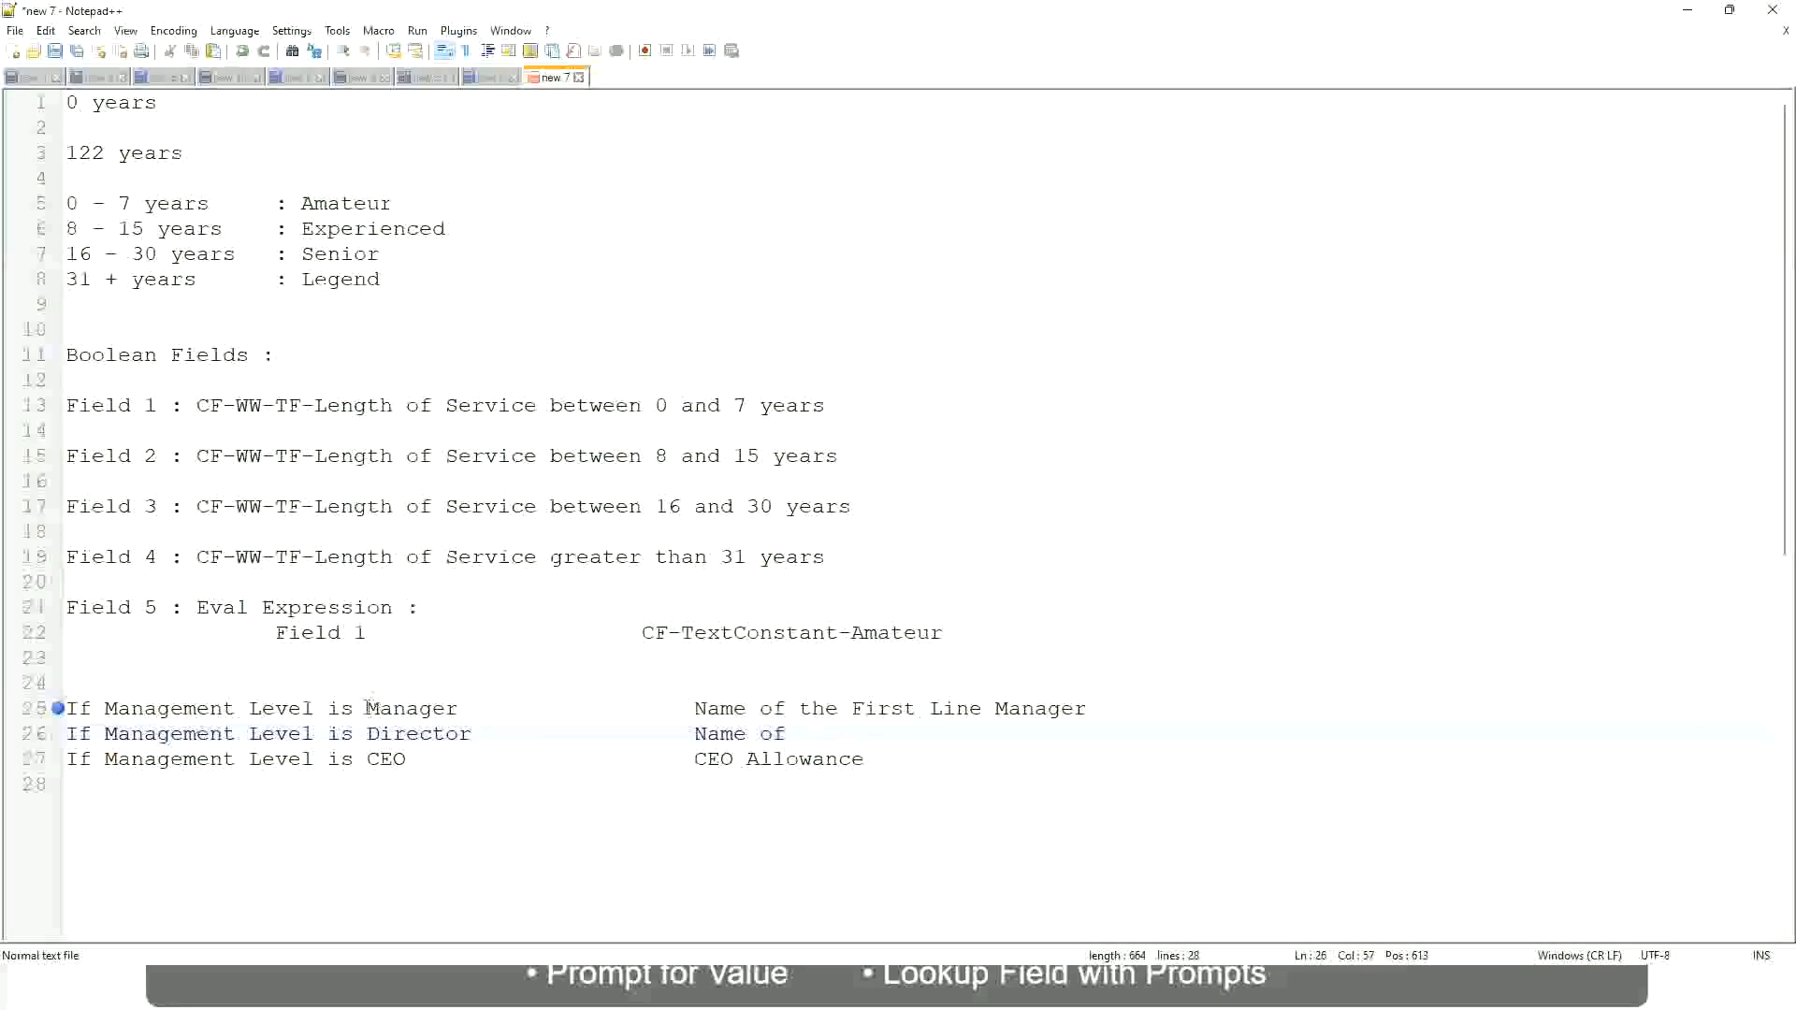
Change "First" to "Second" in the line 25 result and complete the line 26 result as "Name of Manager"
{"action": "double_click", "coordinate": [879, 708]}
{"action": "type", "text": "Second"}
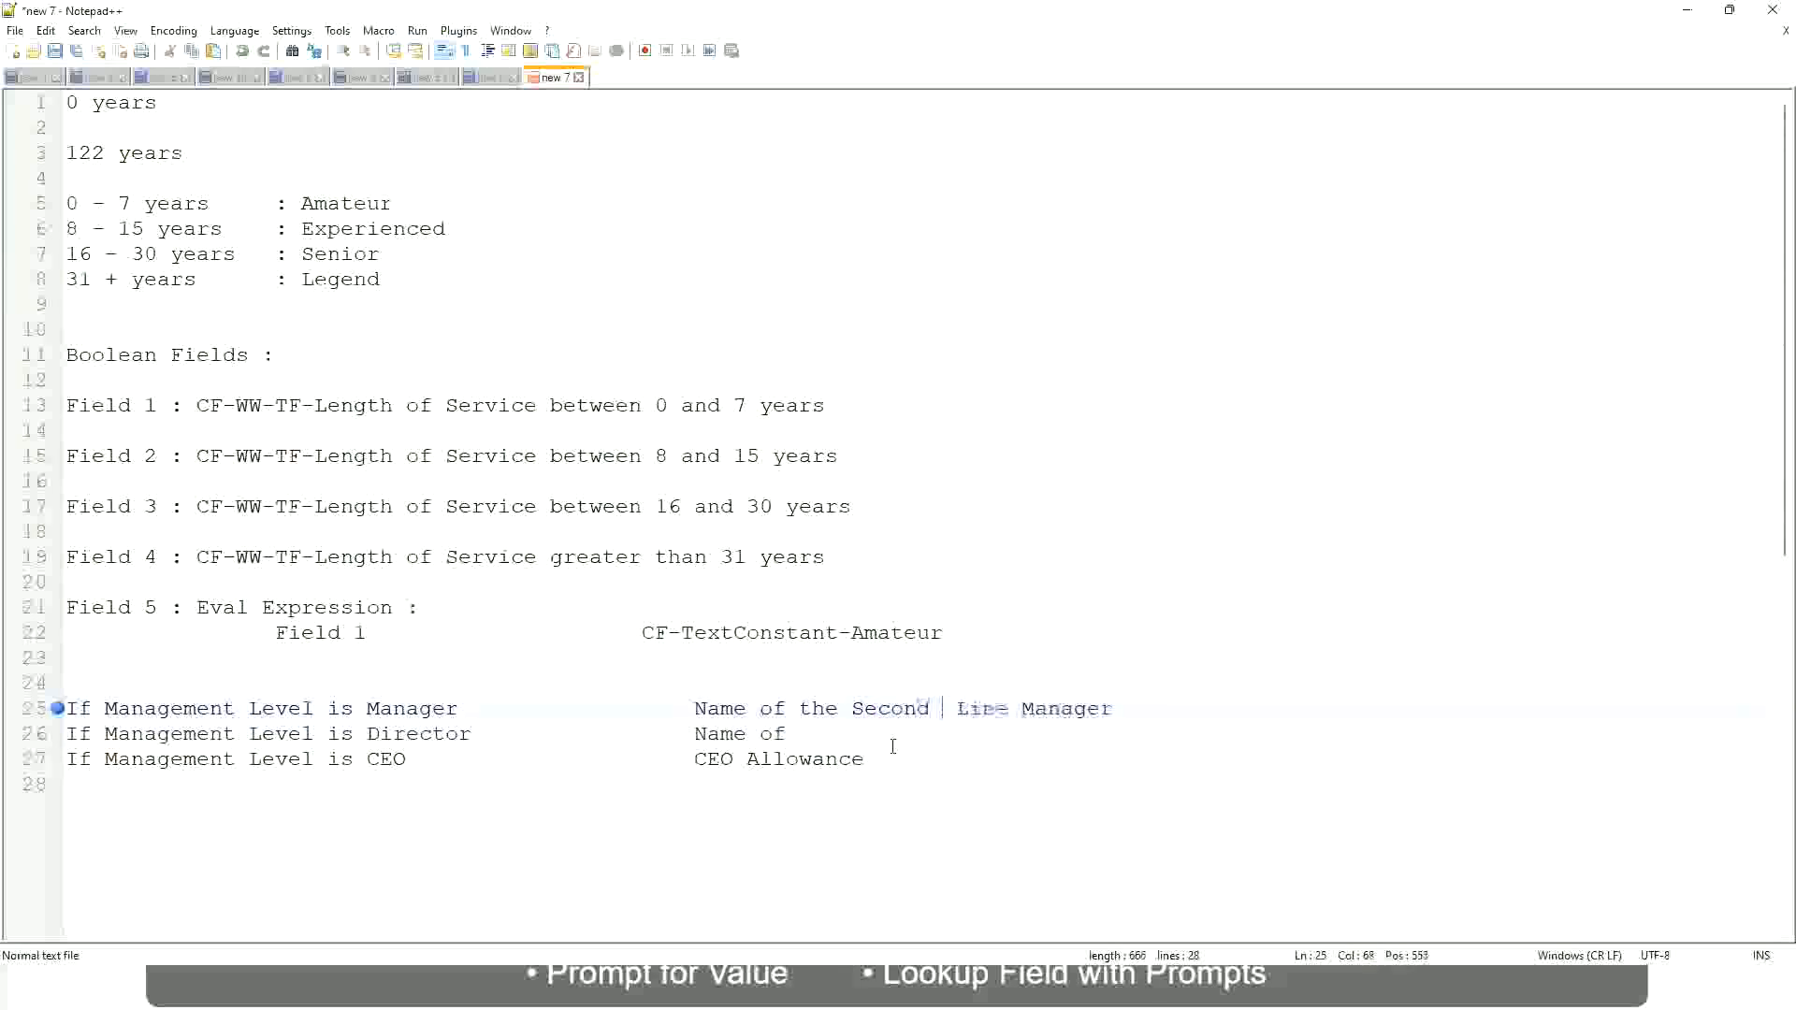
{"action": "key", "text": "BackSpace"}
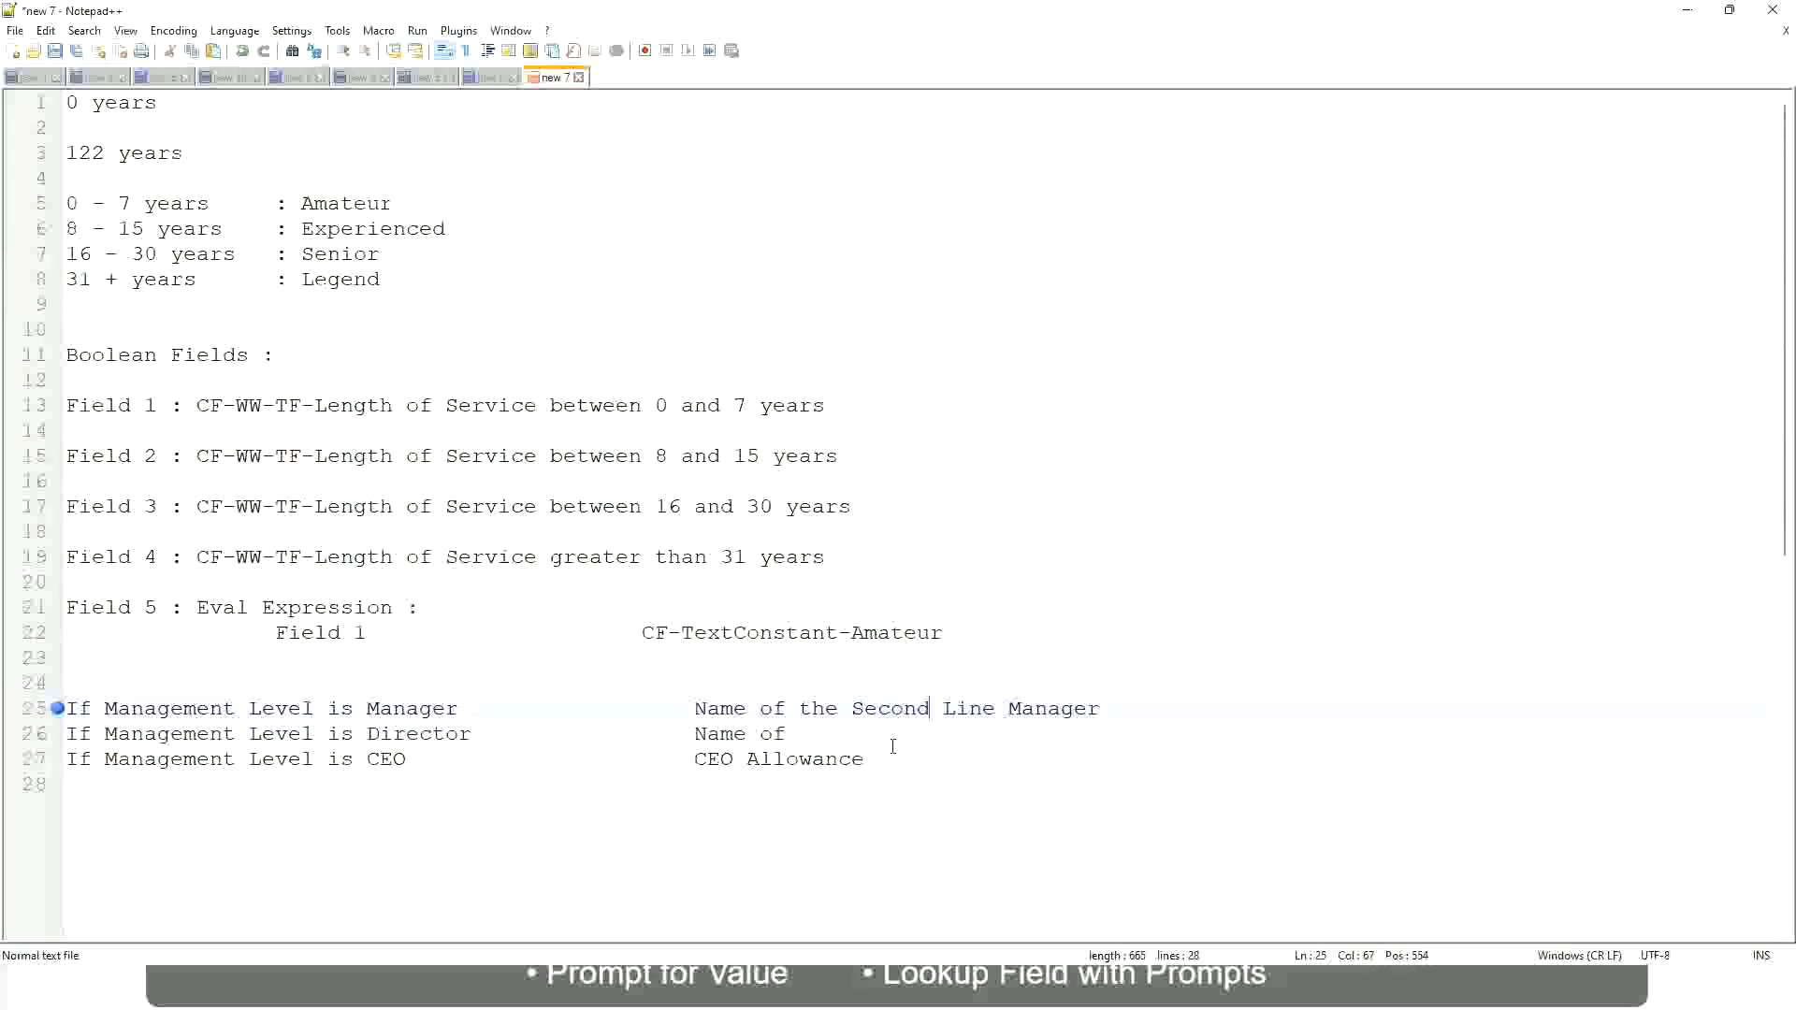
{"action": "left_click", "coordinate": [813, 734]}
{"action": "type", "text": "Manager"}
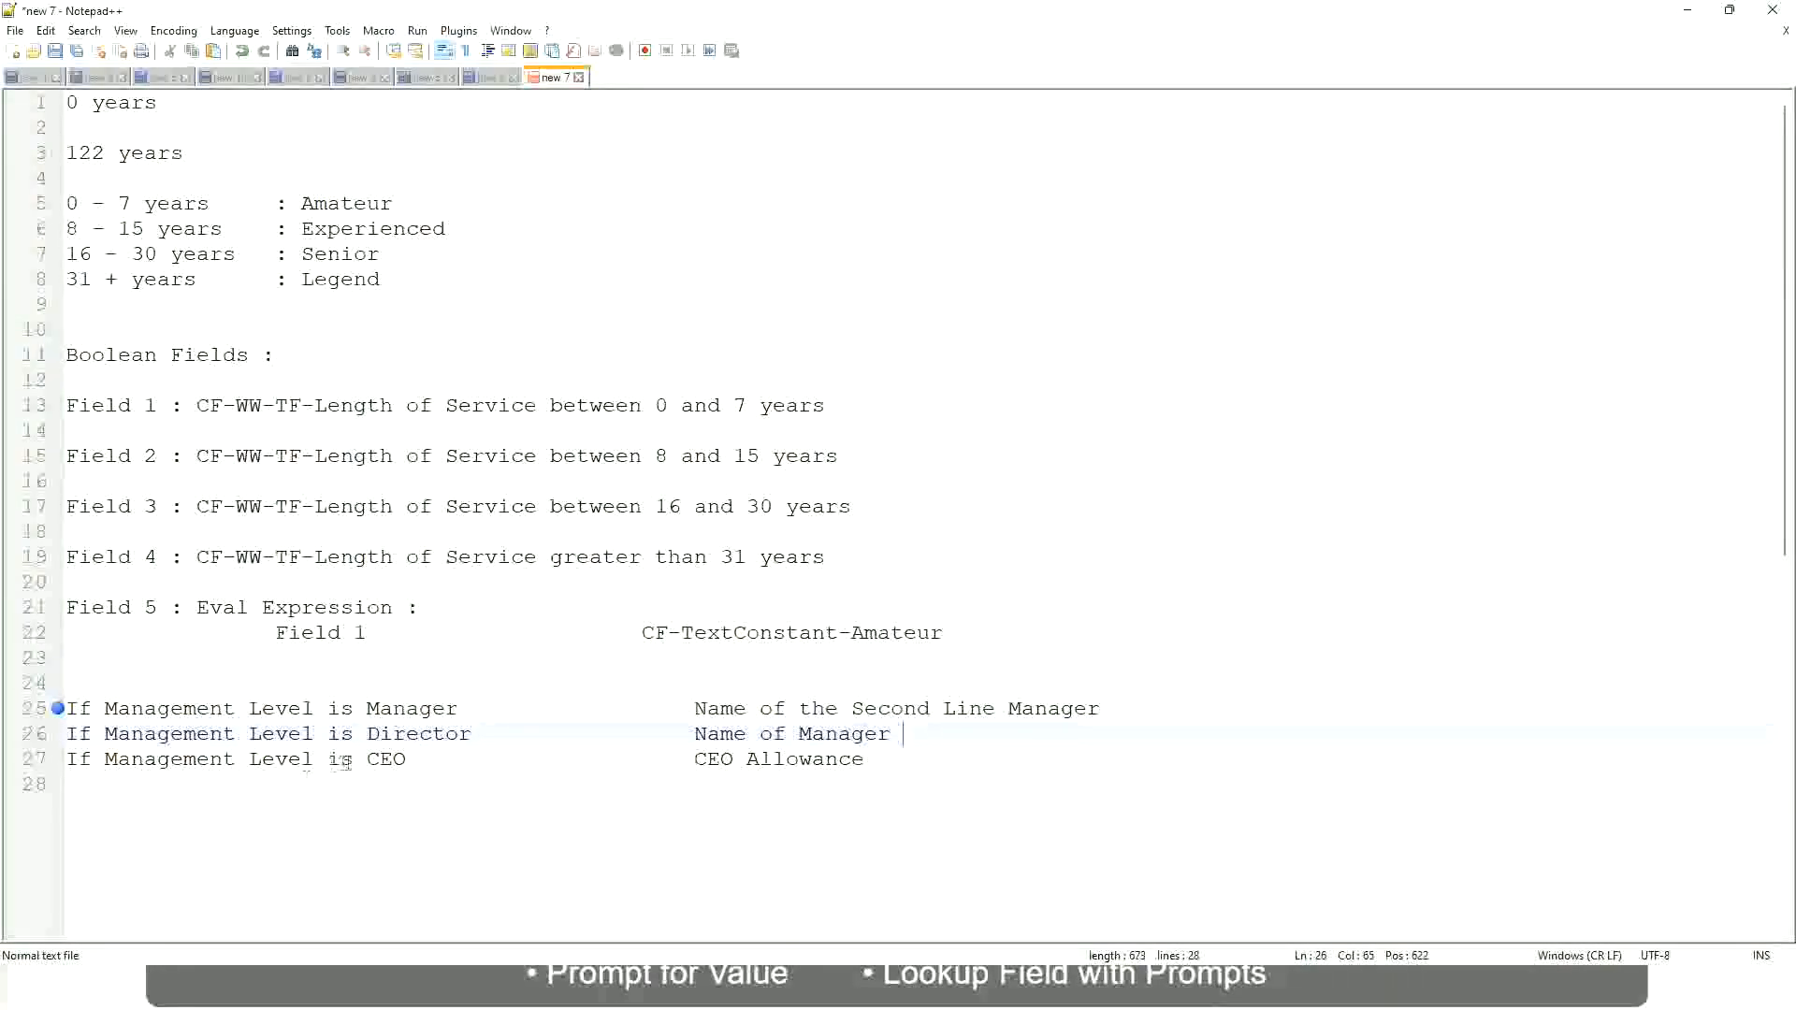
Replace the result of the CEO rule on line 27 with "name of CEO/Himself/Herself"
{"action": "left_click_drag", "start_coordinate": [694, 759], "coordinate": [870, 759]}
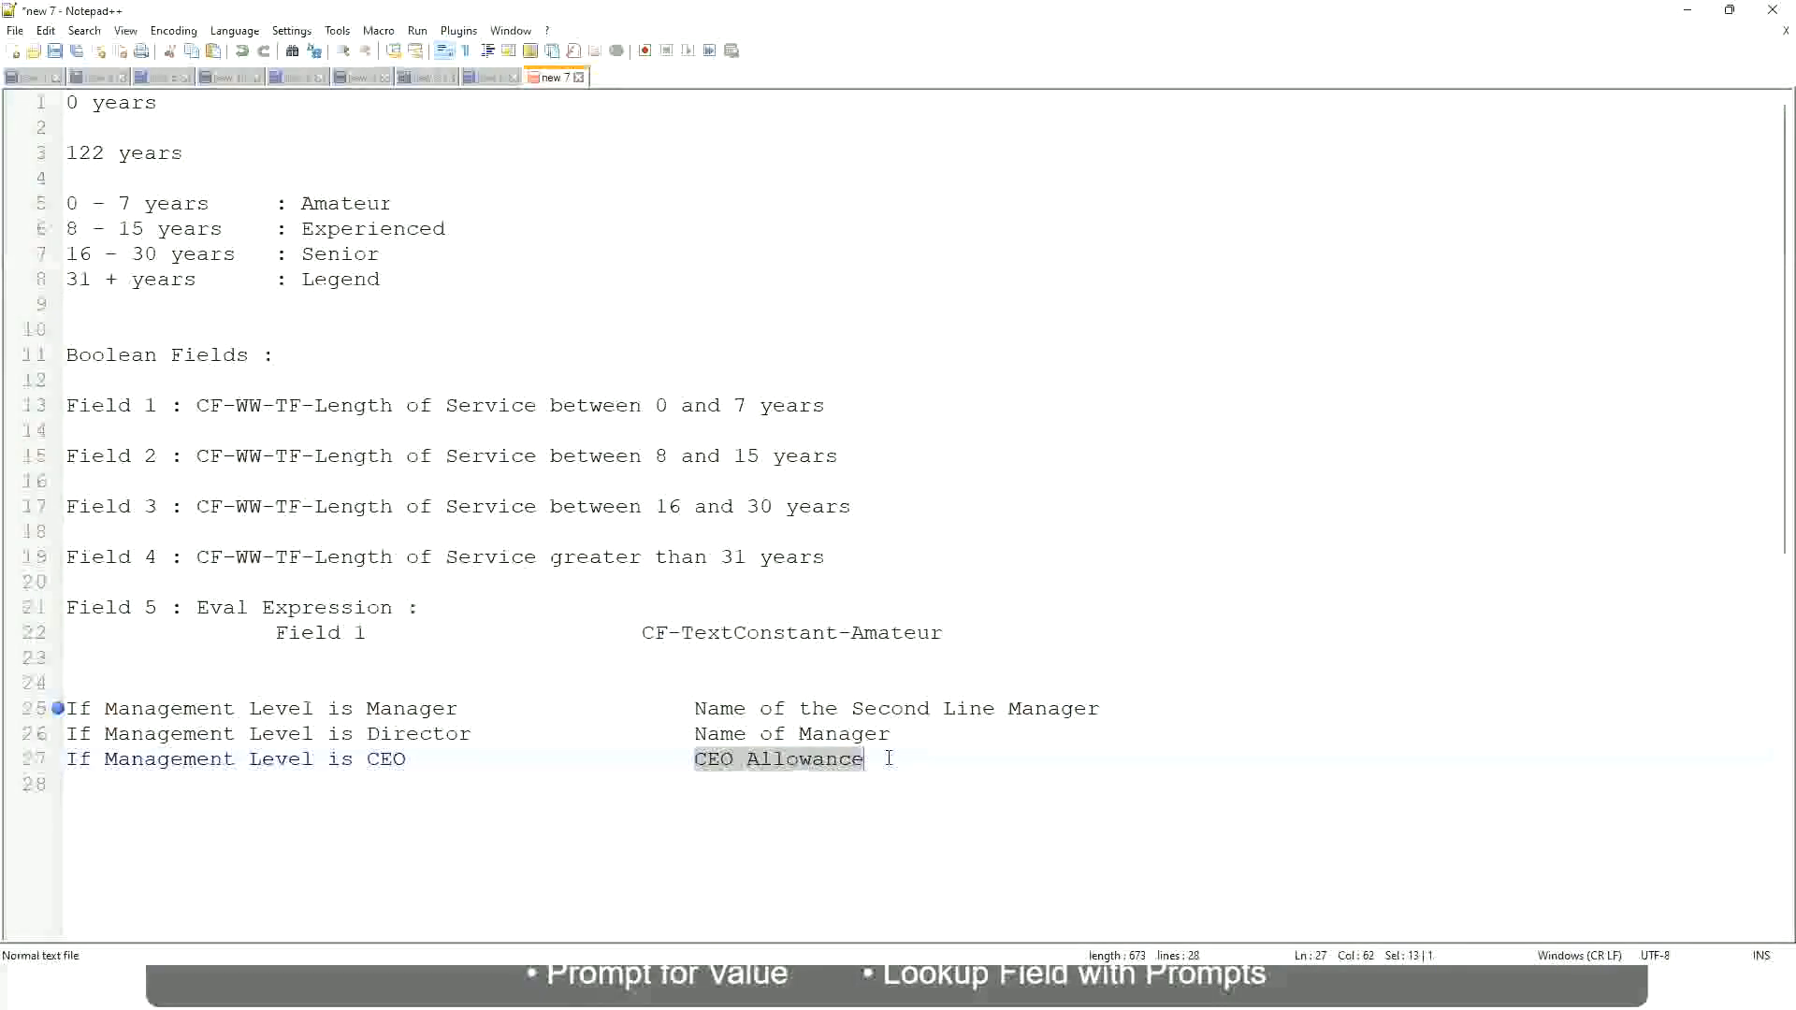
{"action": "type", "text": "name of CEO"}
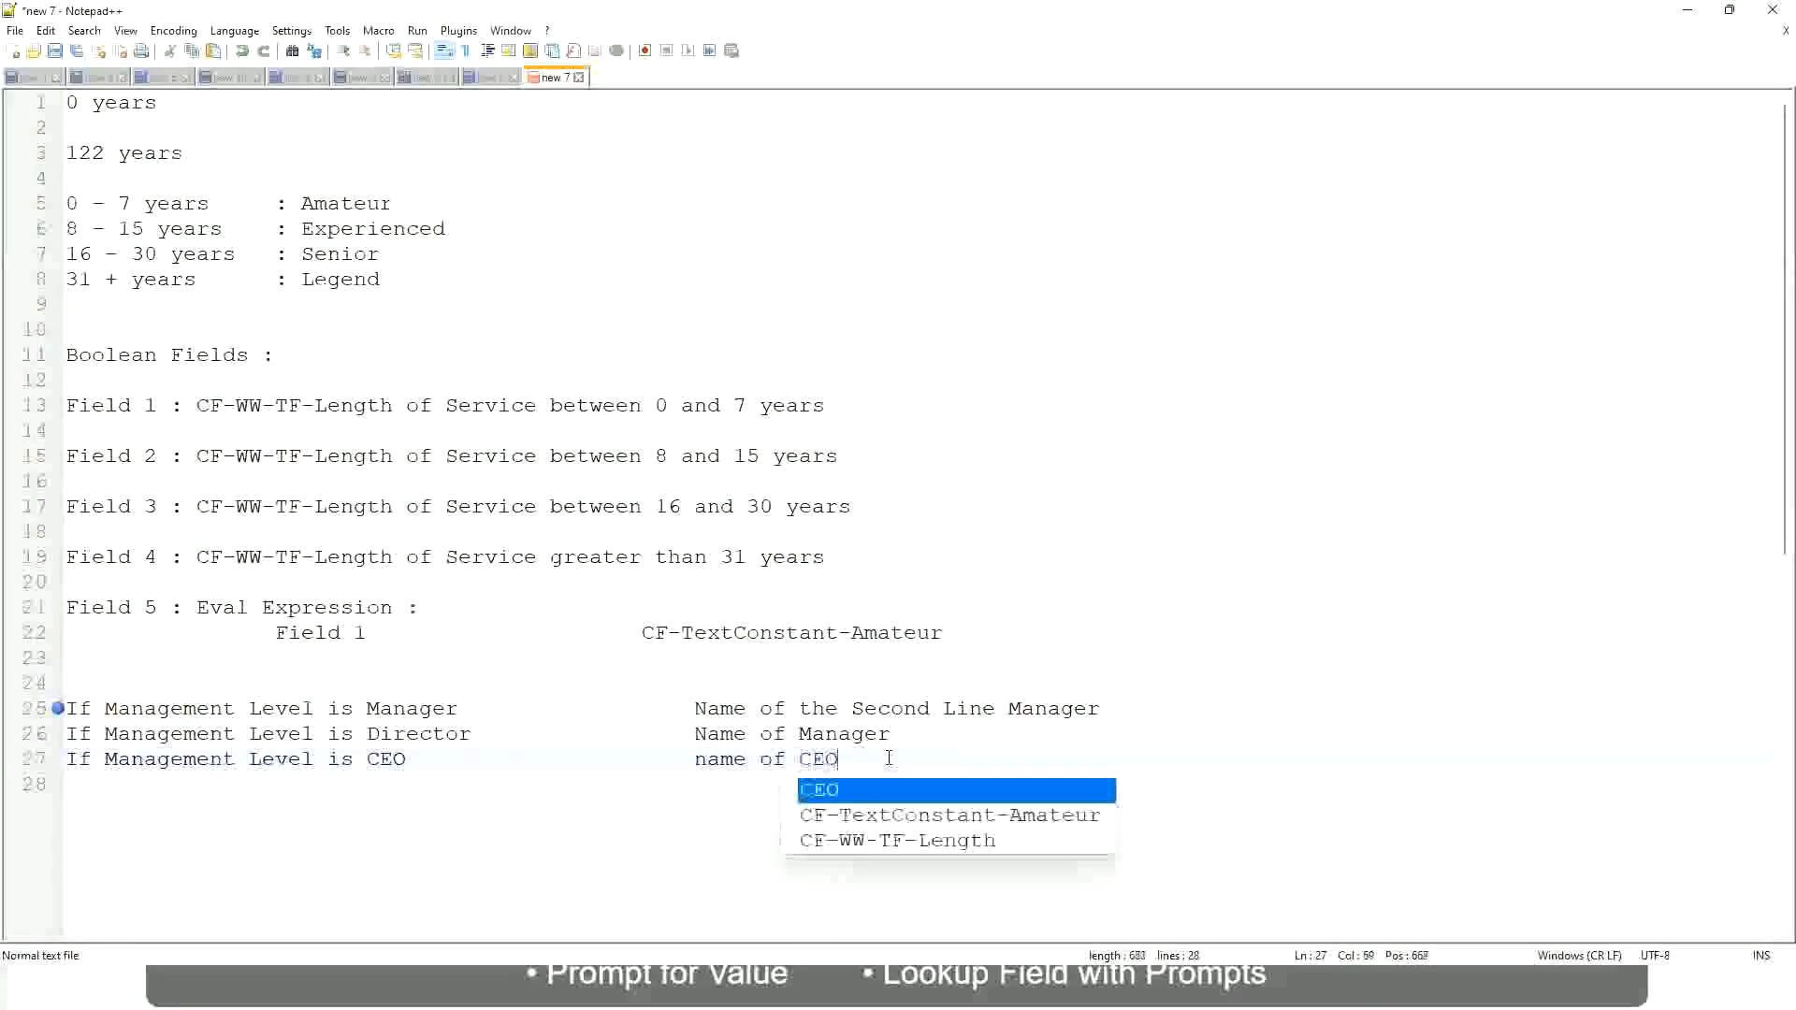
{"action": "key", "text": "BackSpace"}
{"action": "type", "text": "/"}
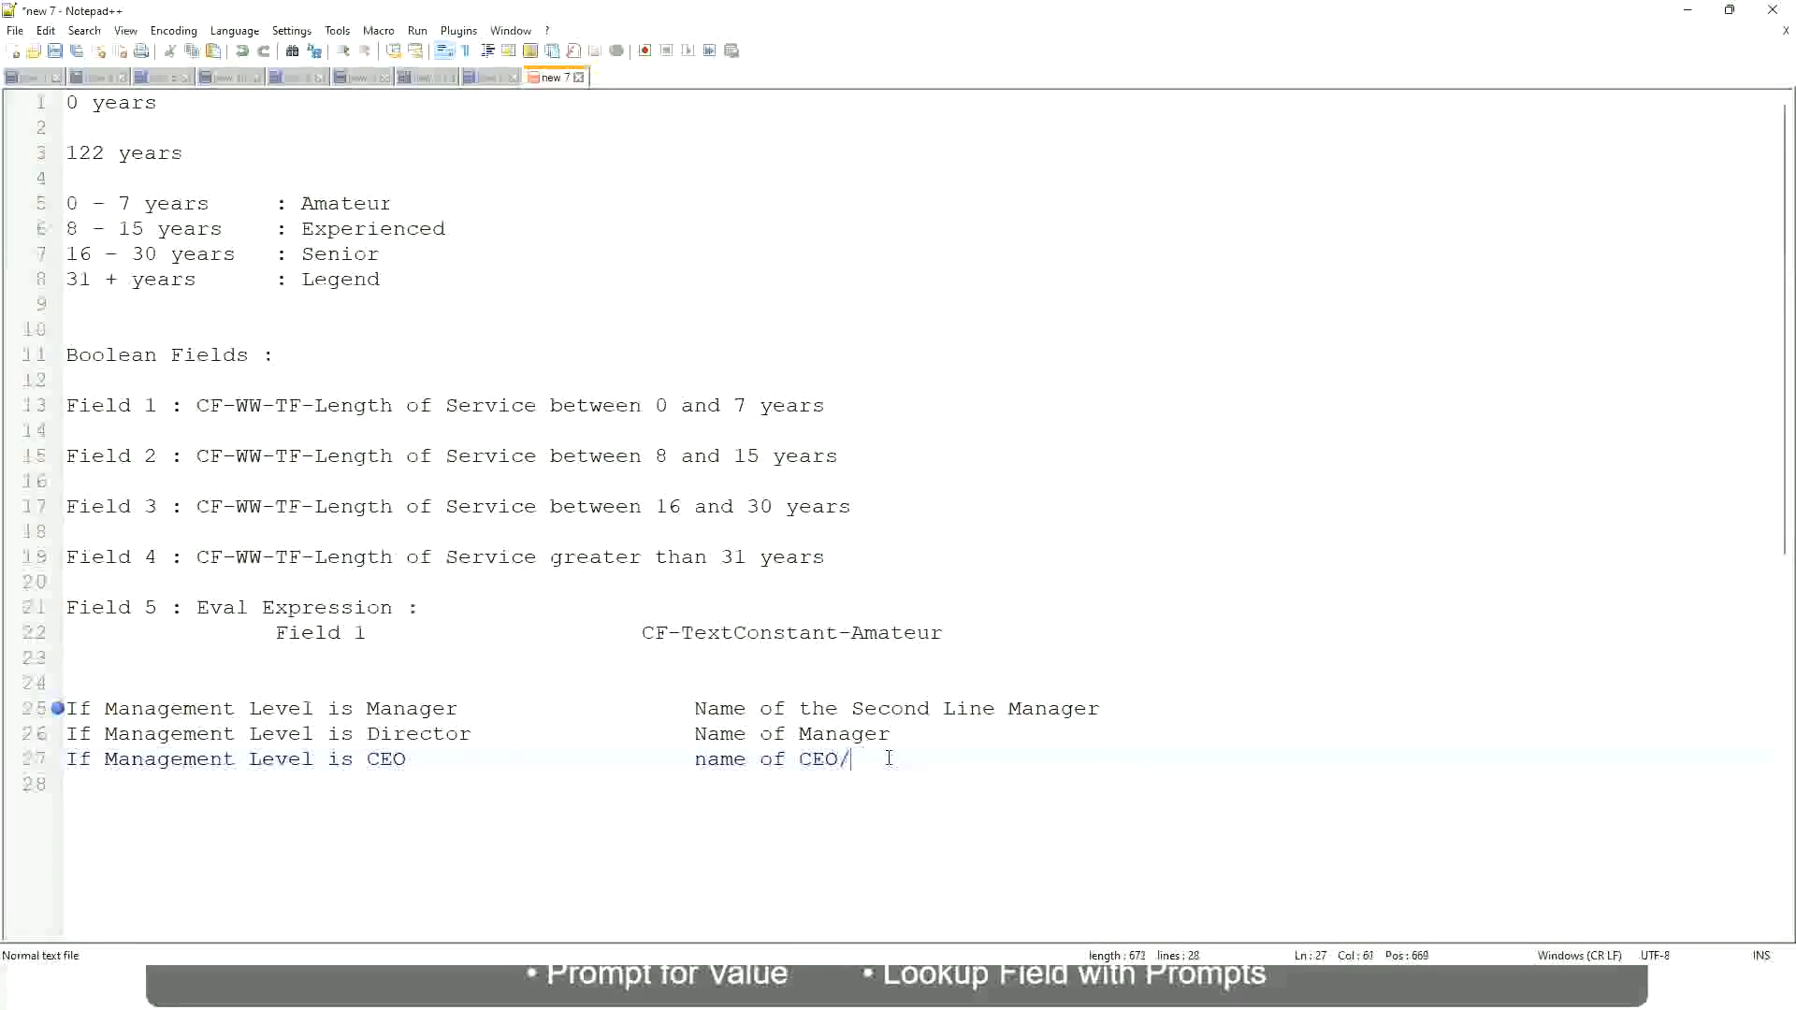
{"action": "type", "text": "Himself/Herself"}
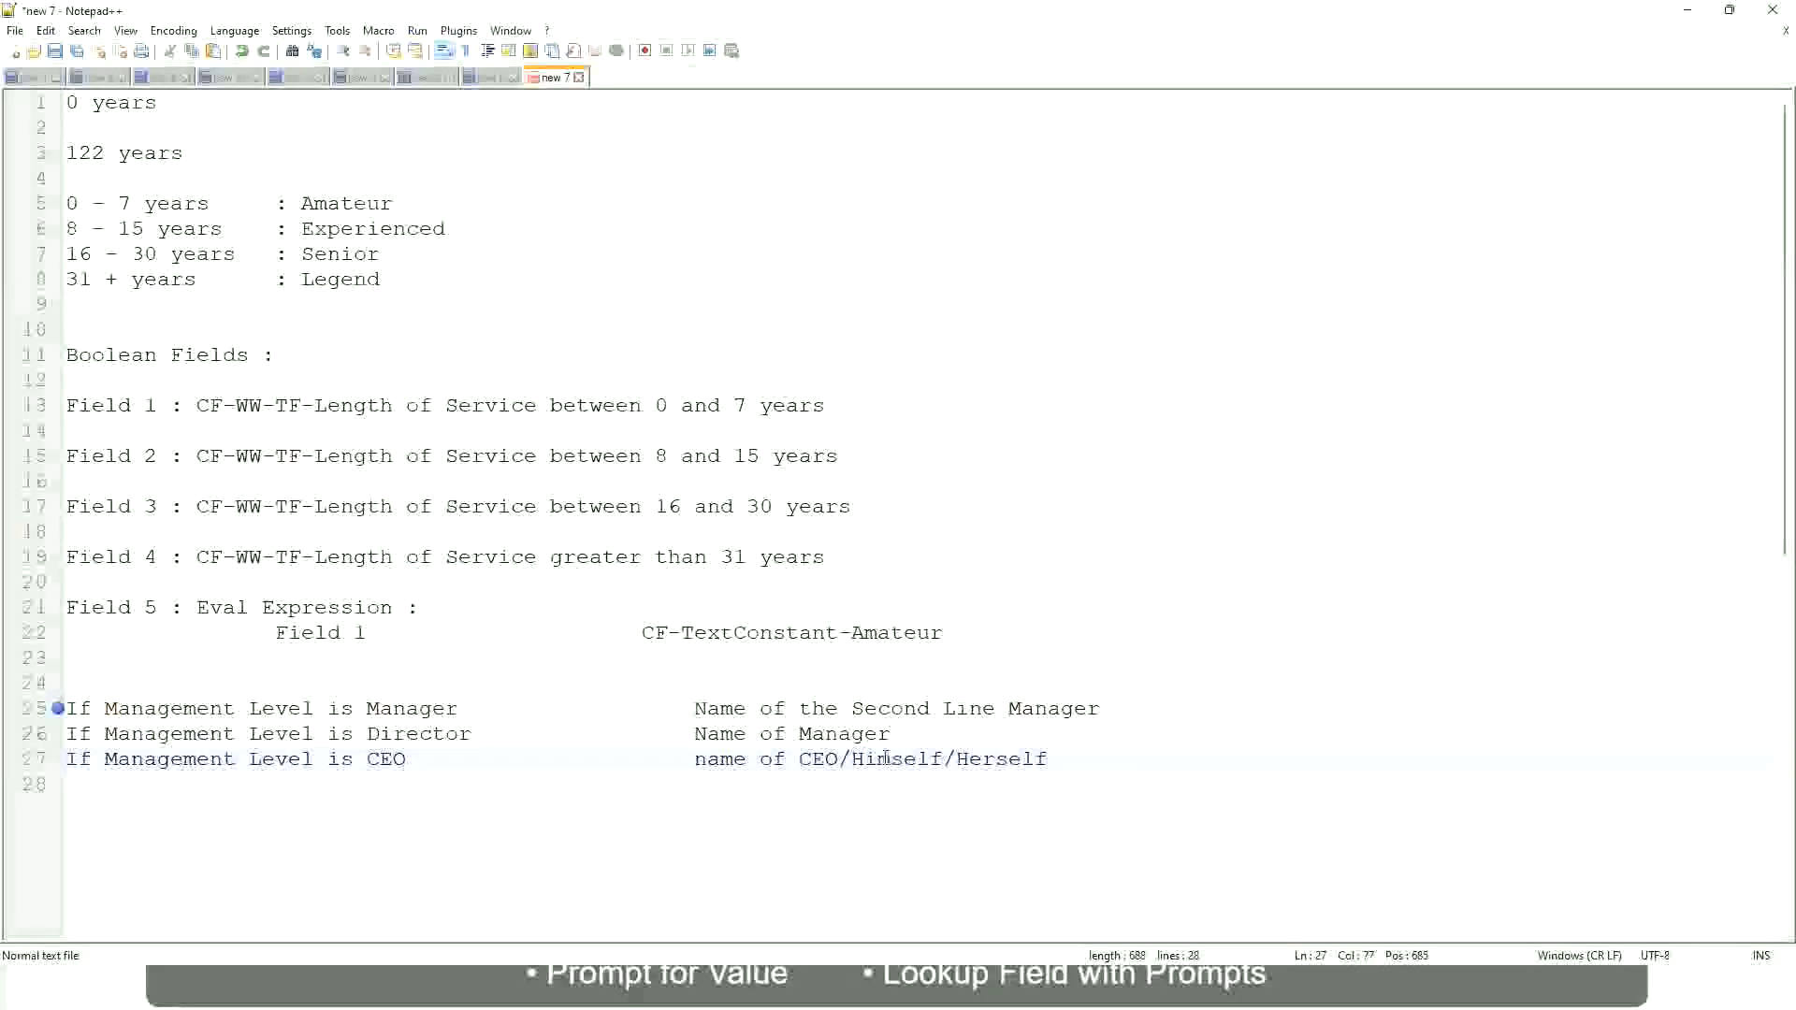
Remove the bookmark marker from line 25
{"action": "left_click", "coordinate": [642, 761]}
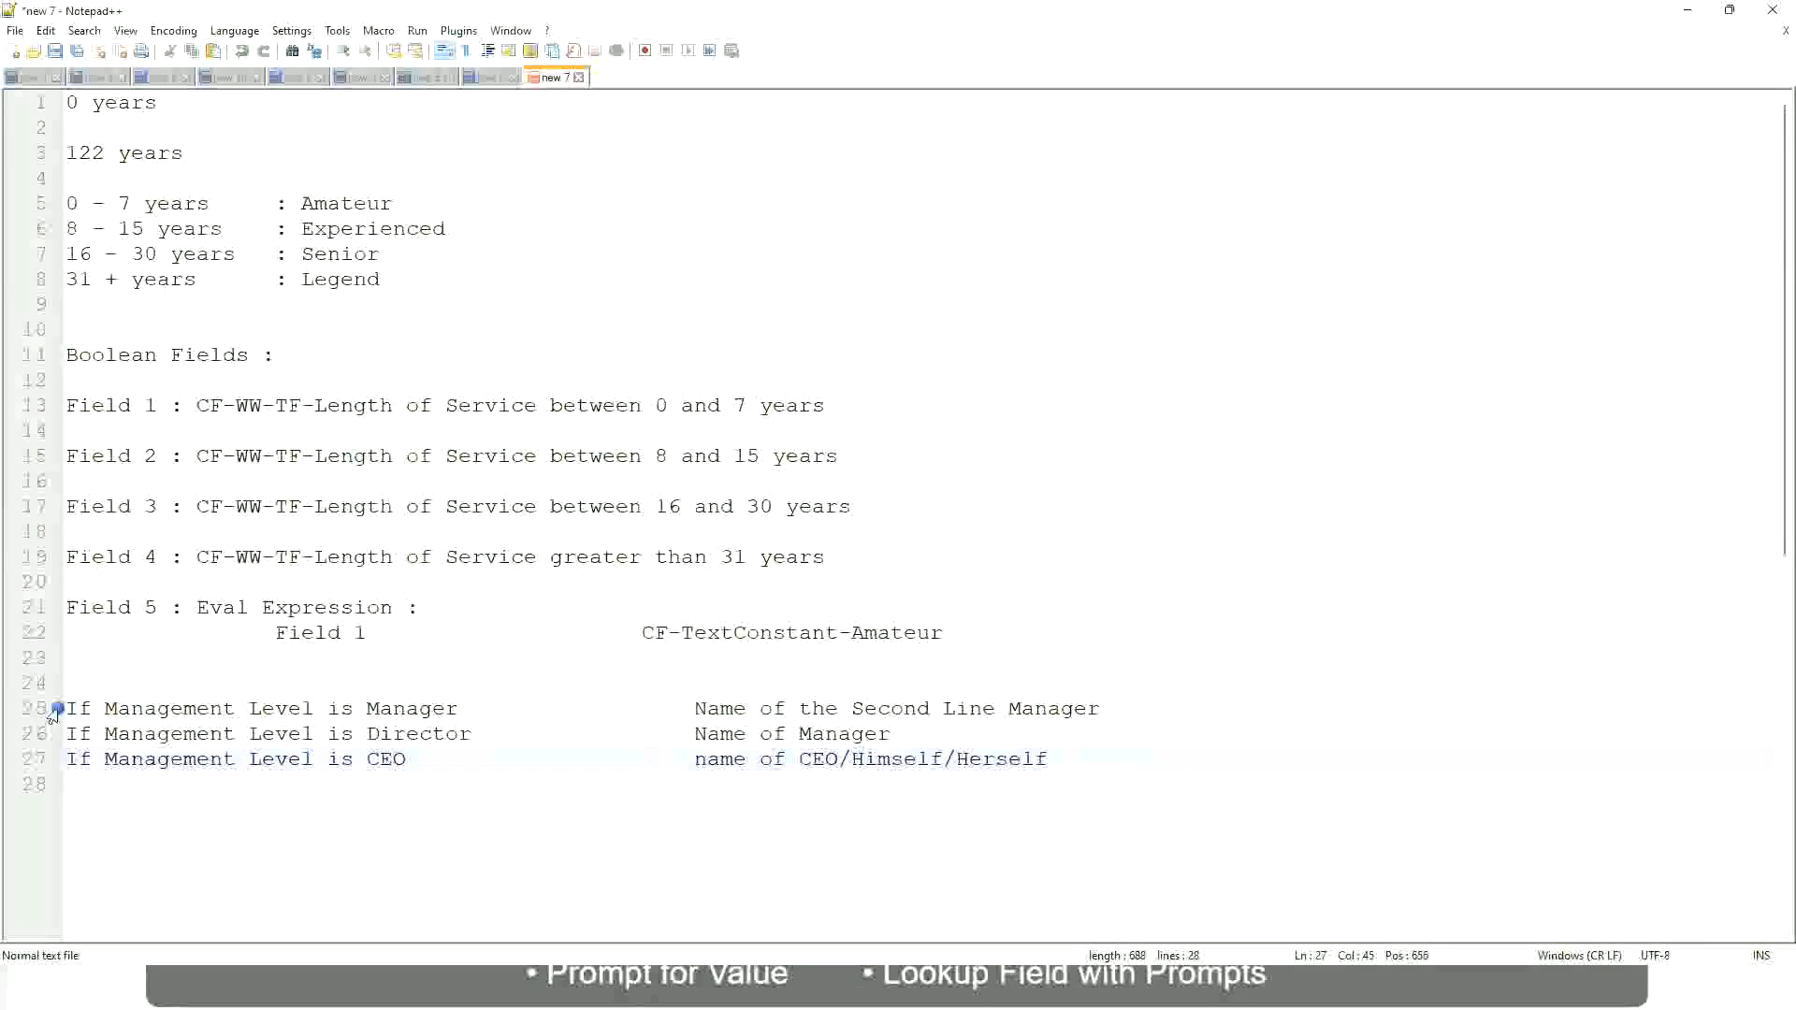
{"action": "left_click", "coordinate": [196, 709]}
{"action": "left_click", "coordinate": [416, 711]}
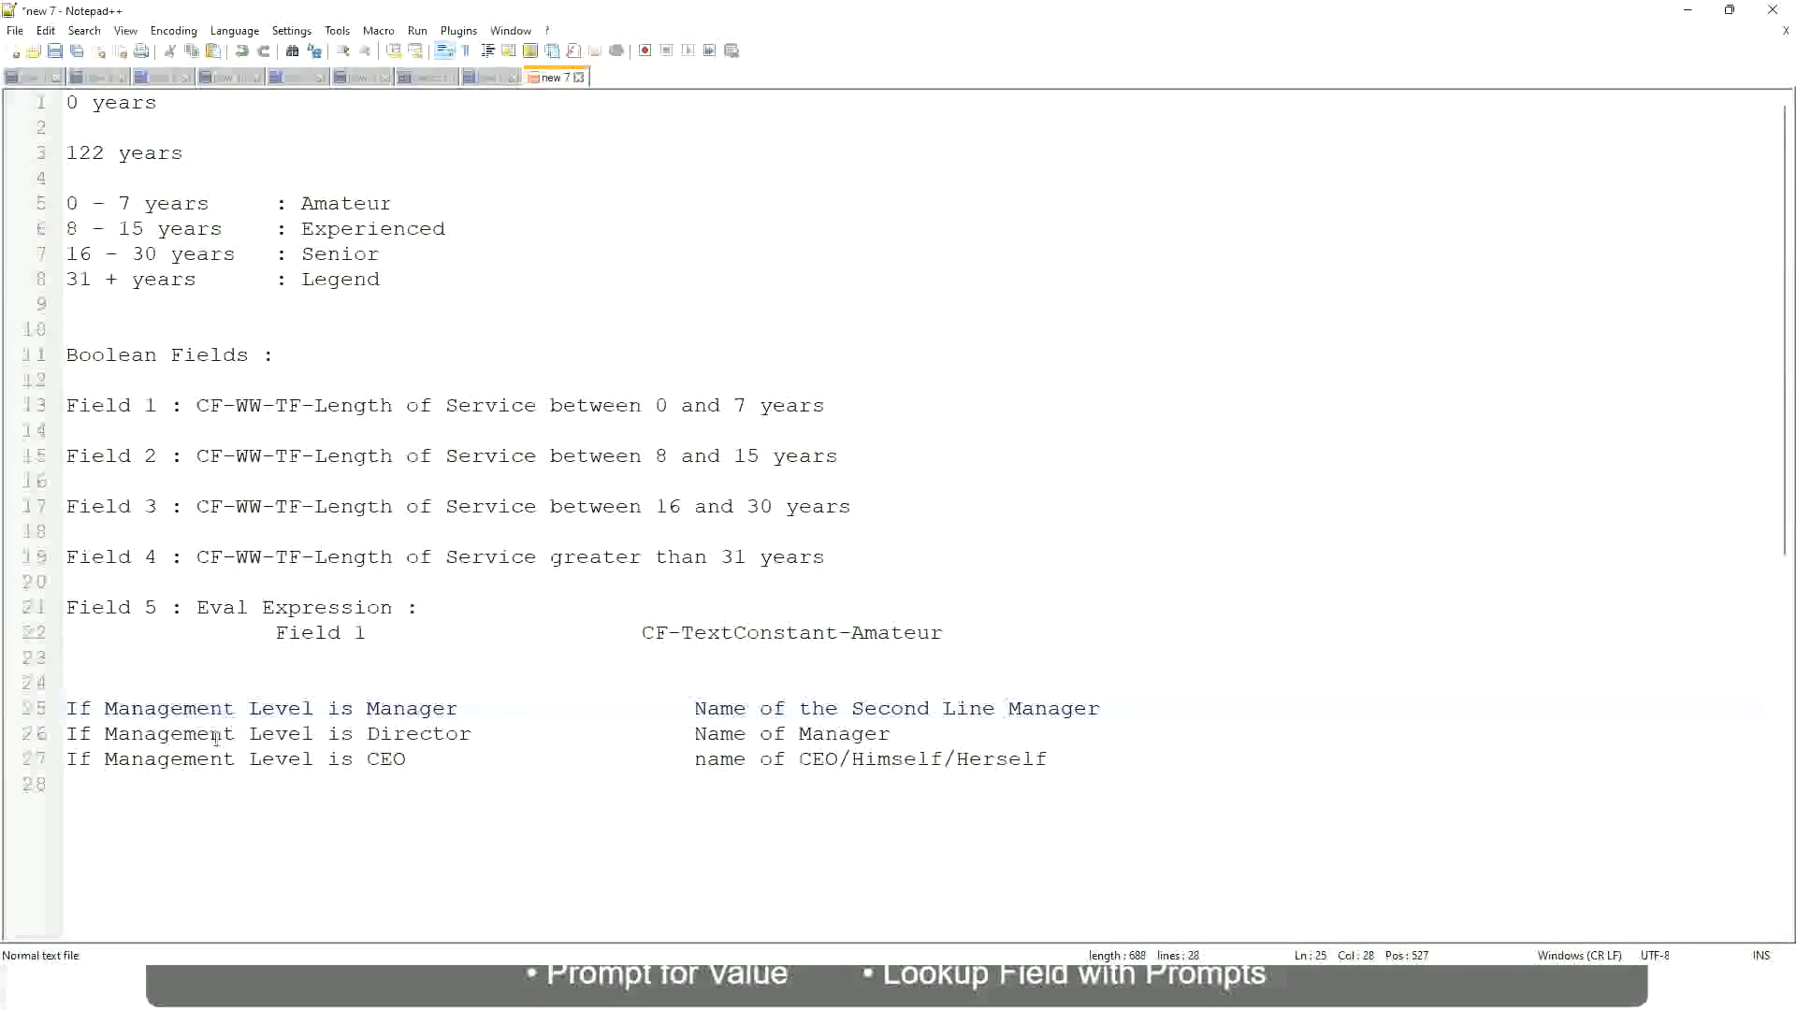
Review the management level rules on lines 25 to 27, comparing each condition with its result, especially the Manager rule
{"action": "left_click", "coordinate": [367, 734]}
{"action": "left_click", "coordinate": [444, 732]}
{"action": "left_click", "coordinate": [892, 734]}
{"action": "left_click", "coordinate": [403, 735]}
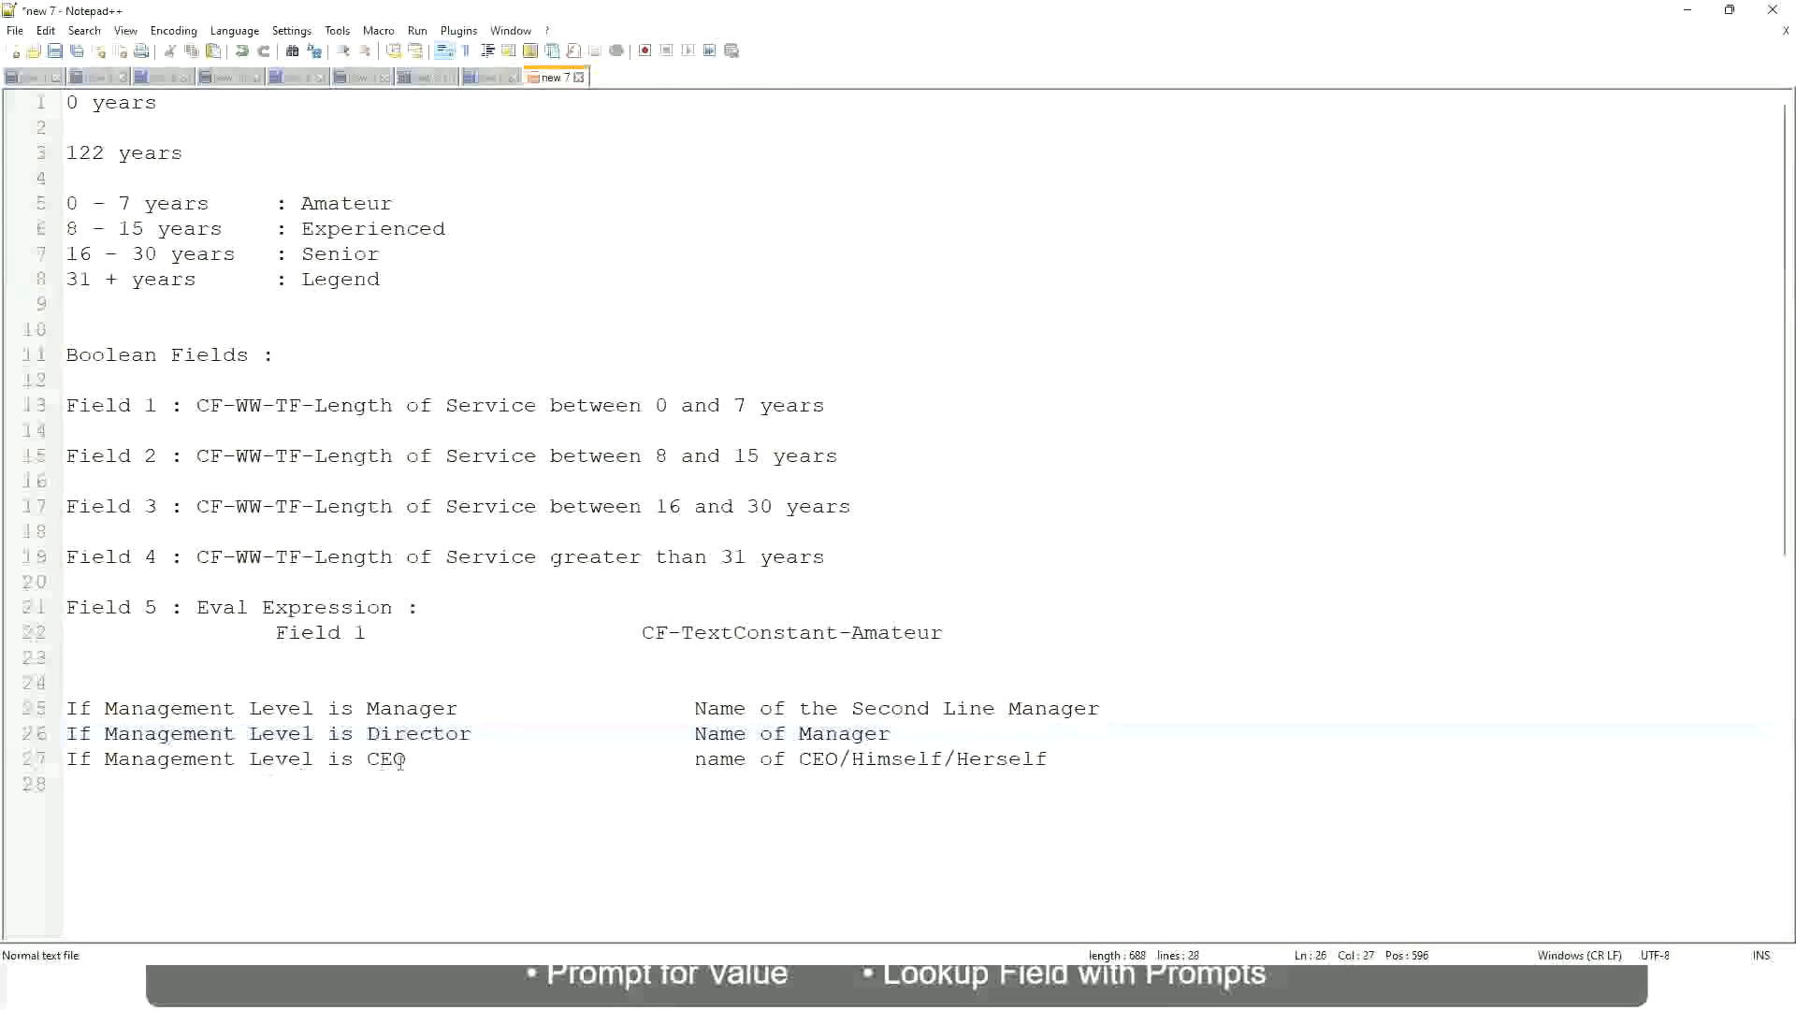
{"action": "left_click", "coordinate": [389, 760]}
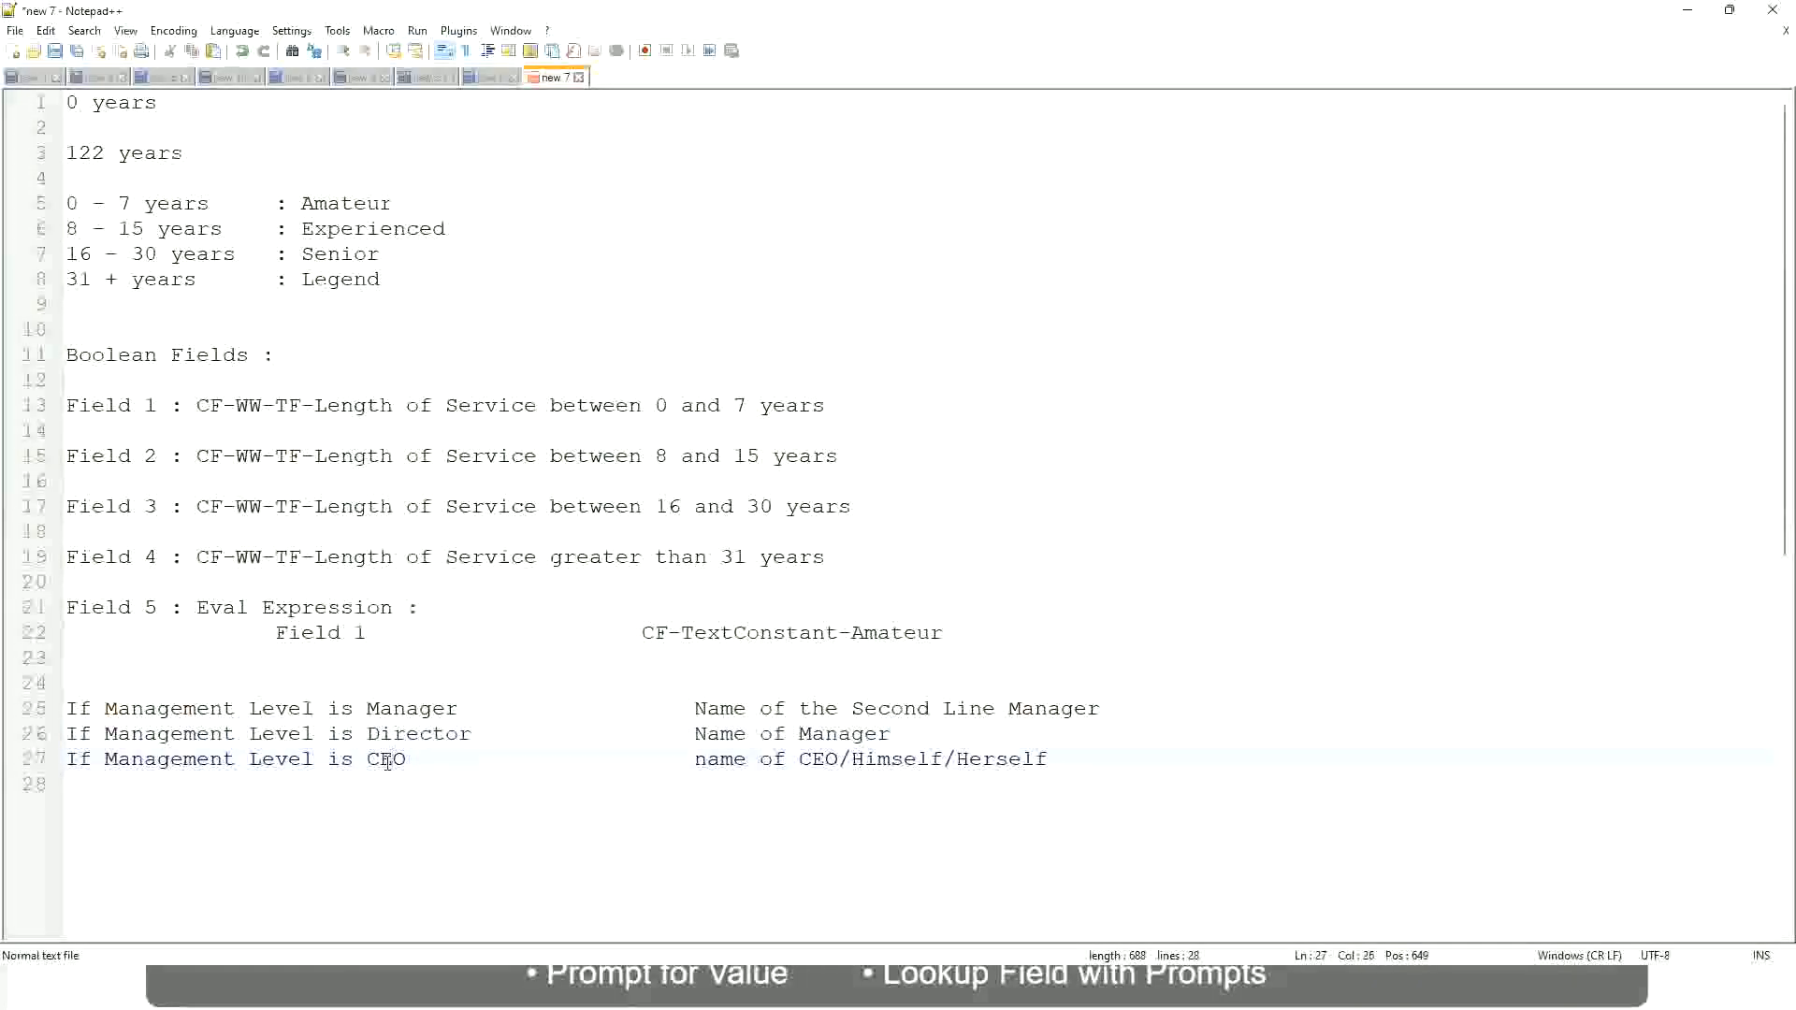
{"action": "left_click", "coordinate": [838, 760]}
{"action": "left_click", "coordinate": [1053, 760]}
{"action": "left_click_drag", "start_coordinate": [1090, 755], "coordinate": [58, 711]}
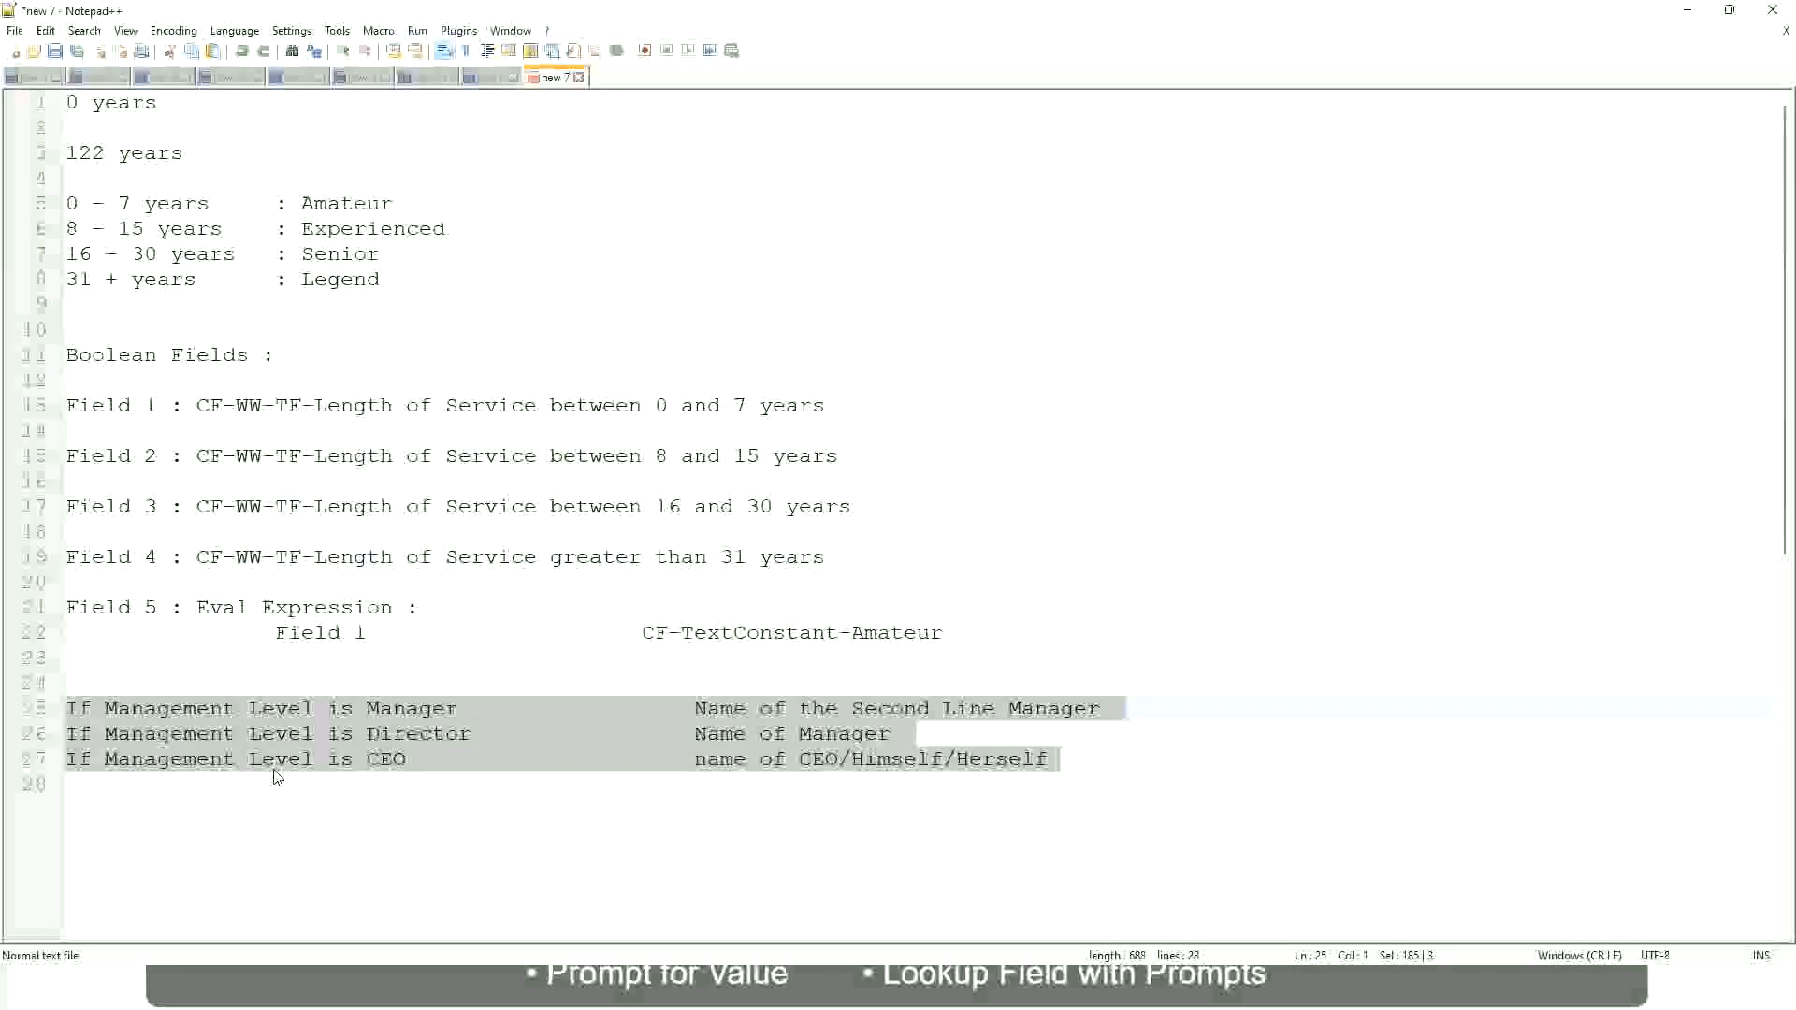
{"action": "left_click", "coordinate": [758, 708]}
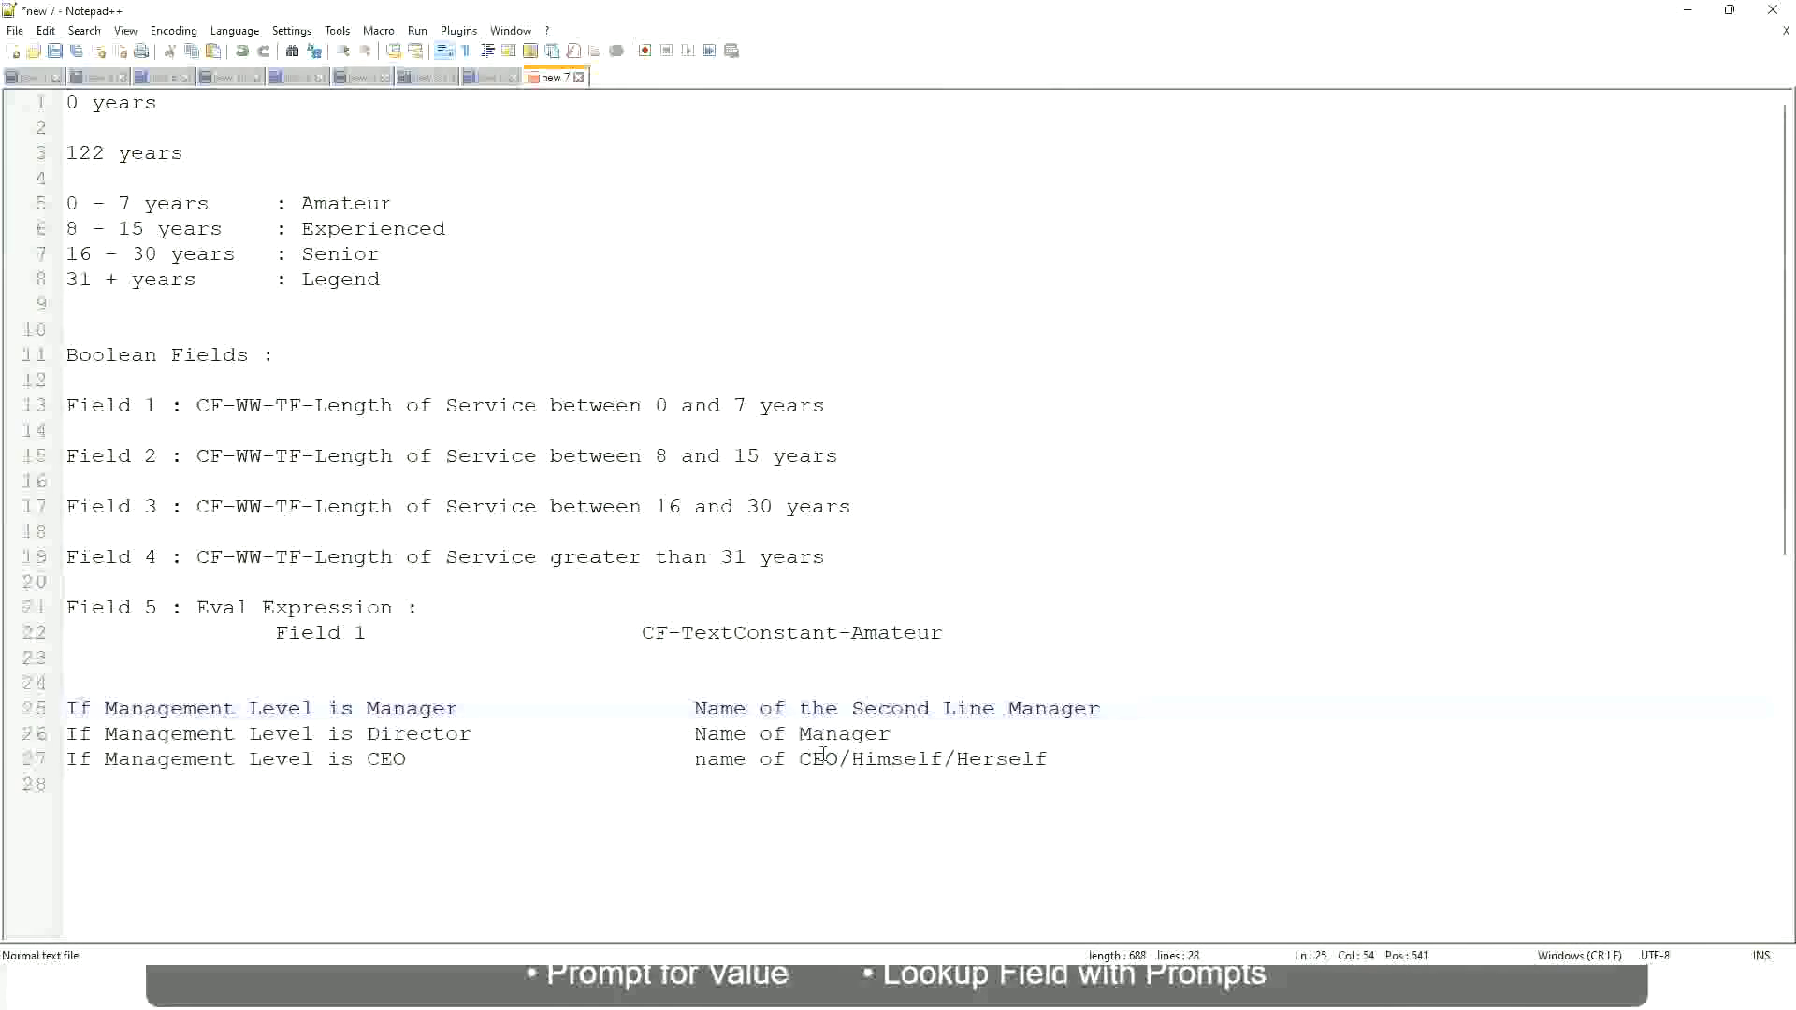
{"action": "left_click_drag", "start_coordinate": [694, 709], "coordinate": [1100, 708]}
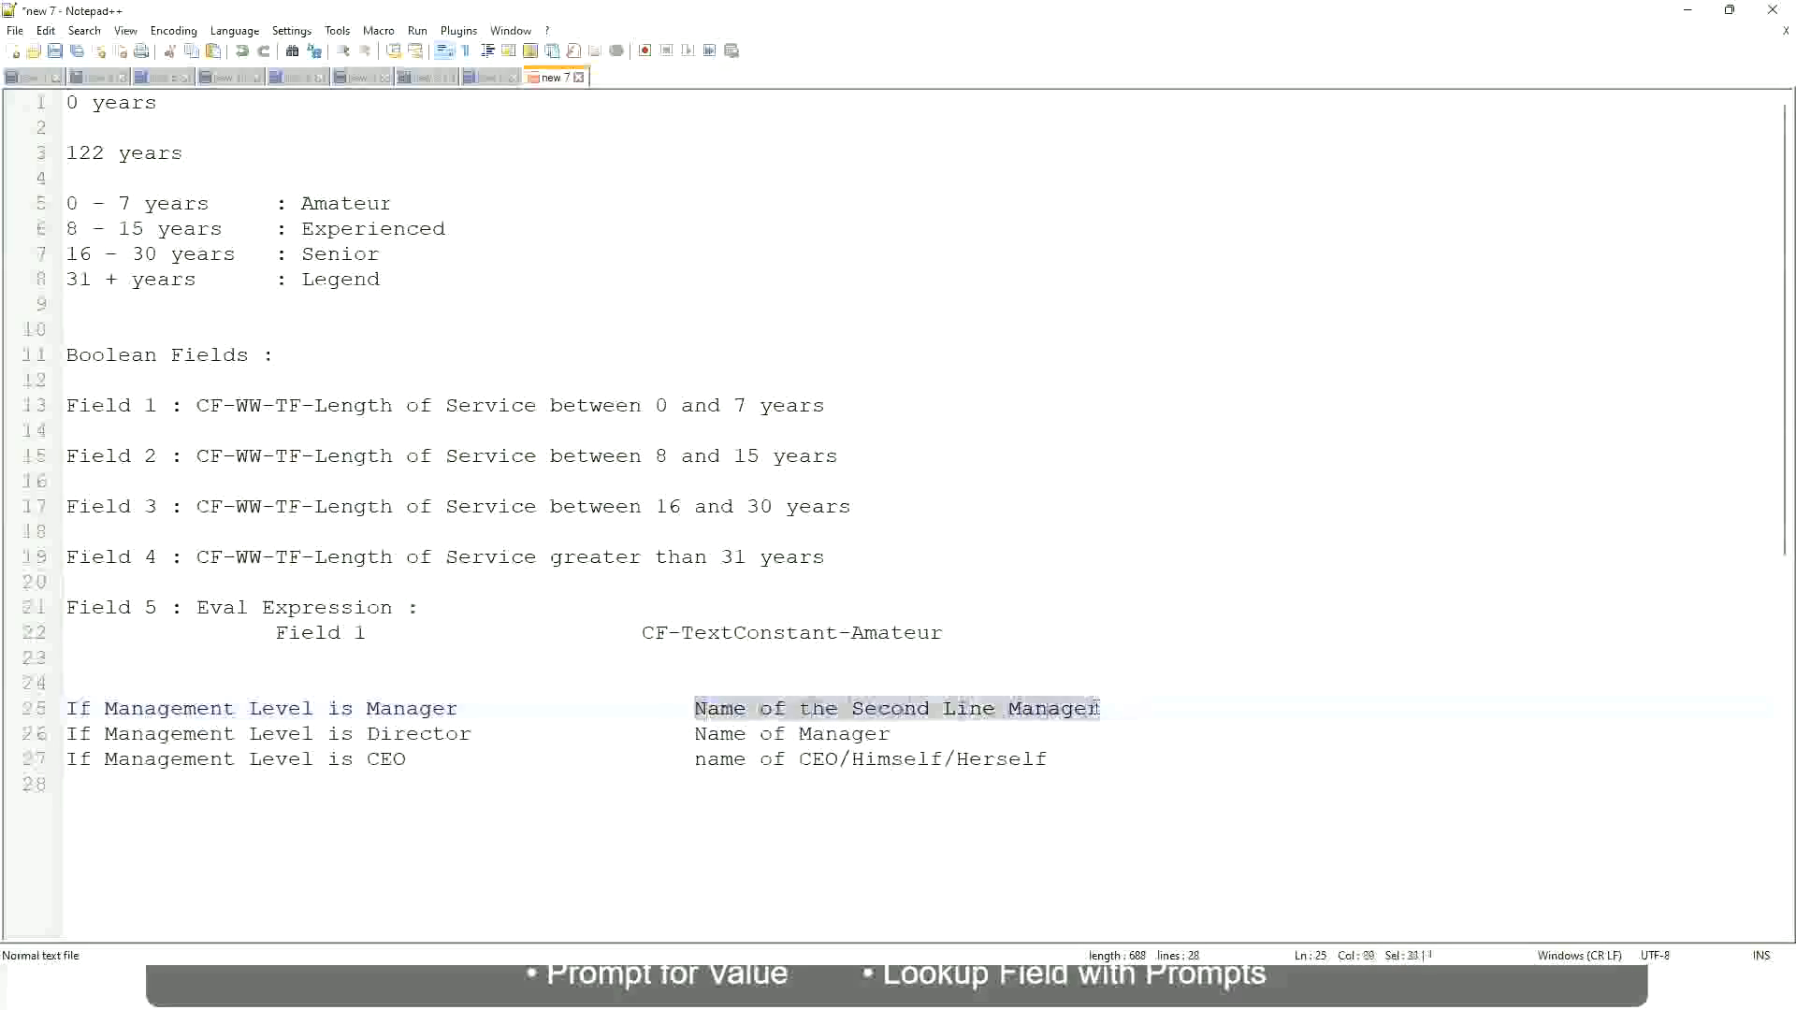
{"action": "left_click", "coordinate": [839, 713]}
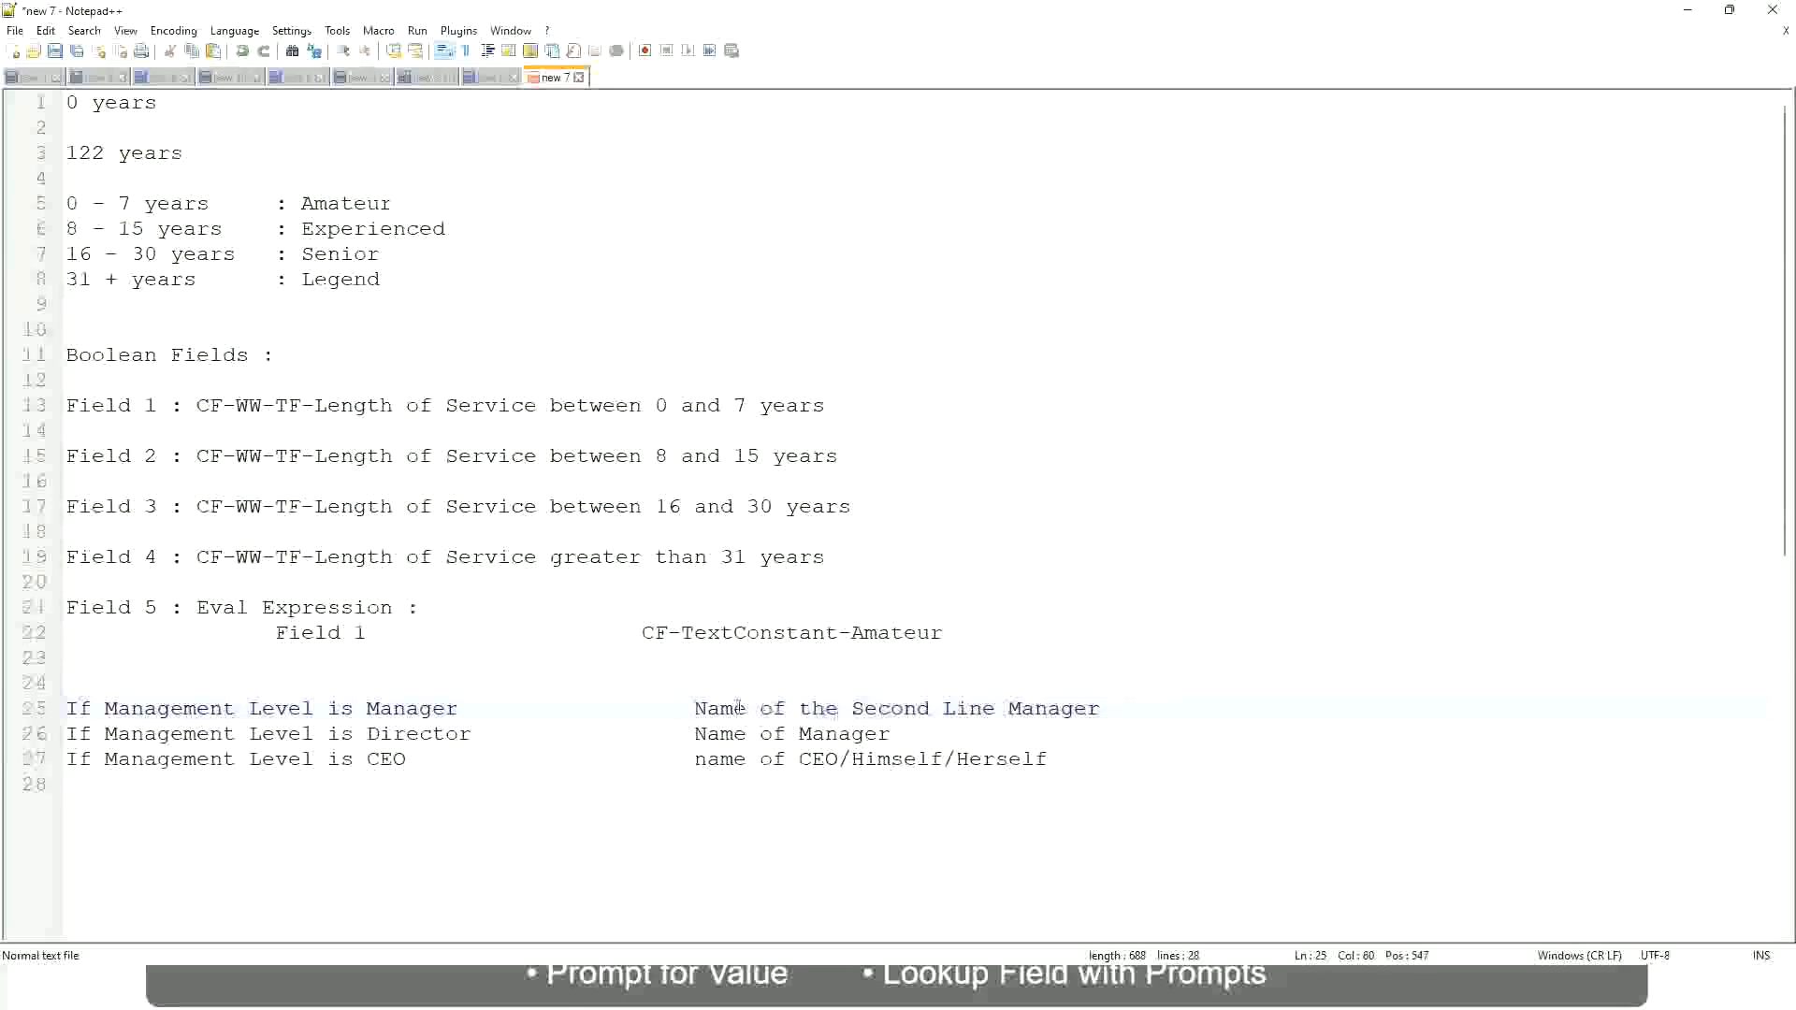
{"action": "left_click_drag", "start_coordinate": [694, 708], "coordinate": [1106, 708]}
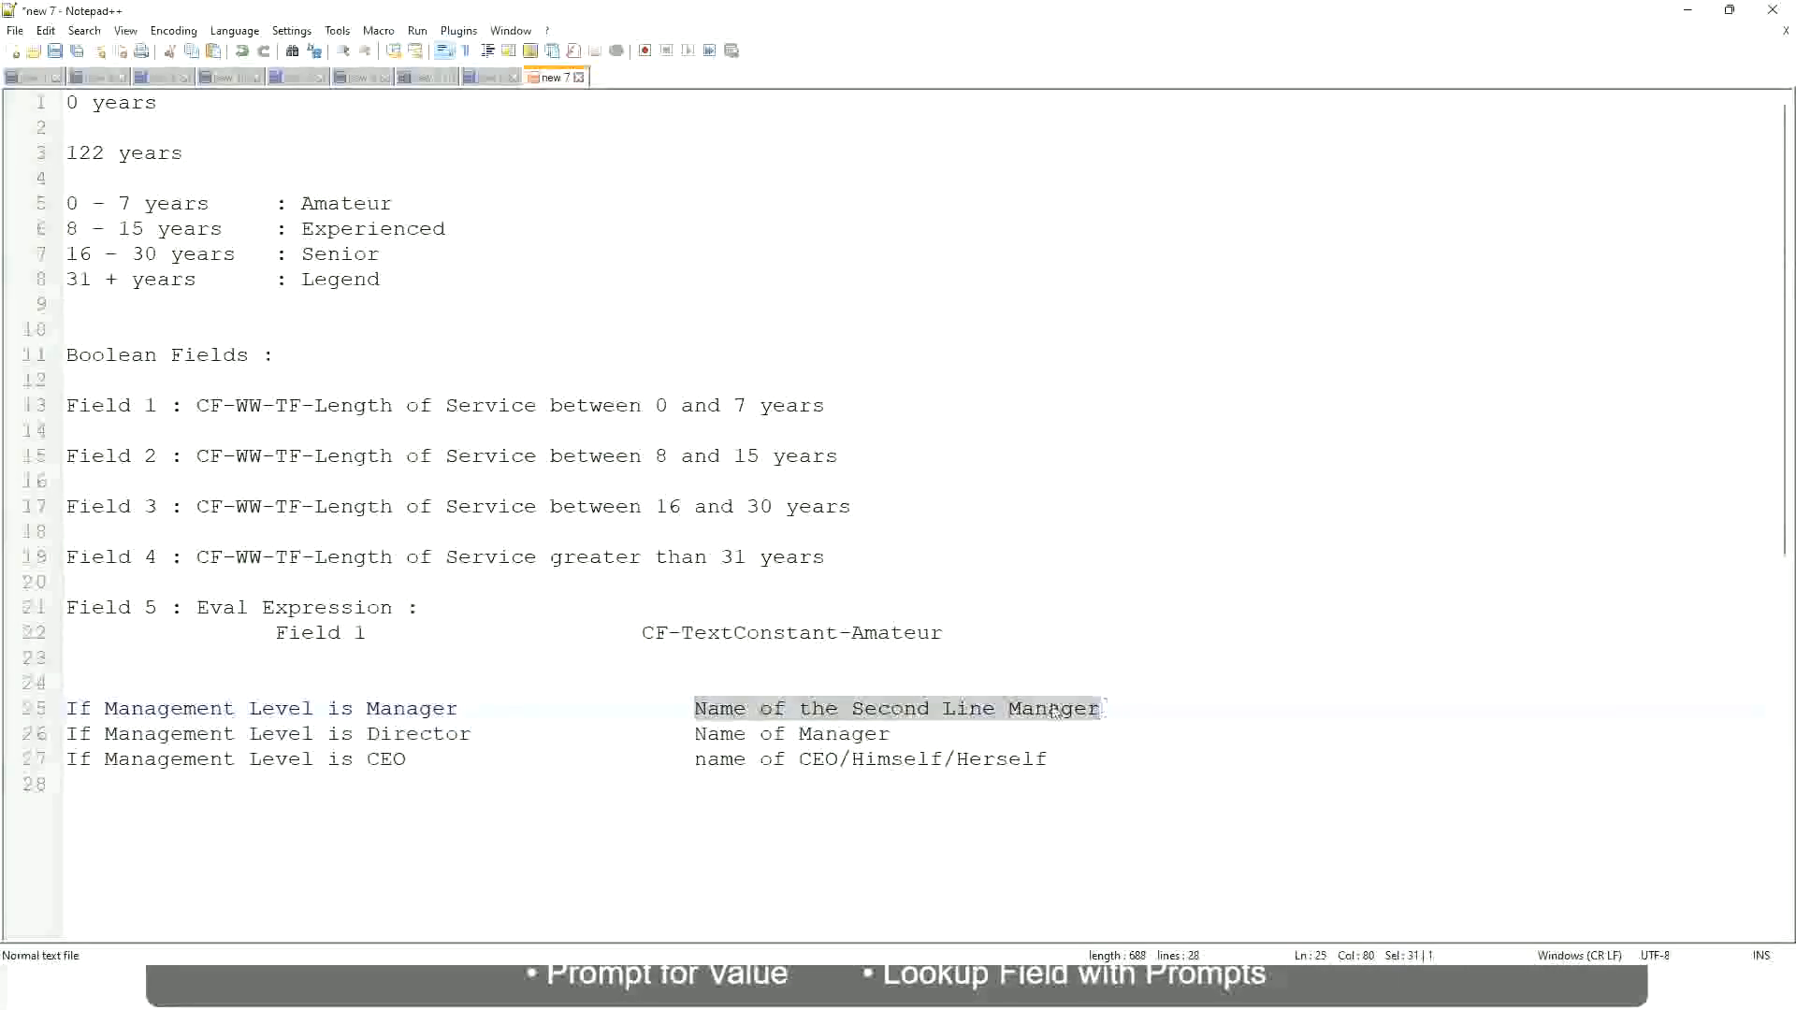
{"action": "left_click", "coordinate": [921, 715]}
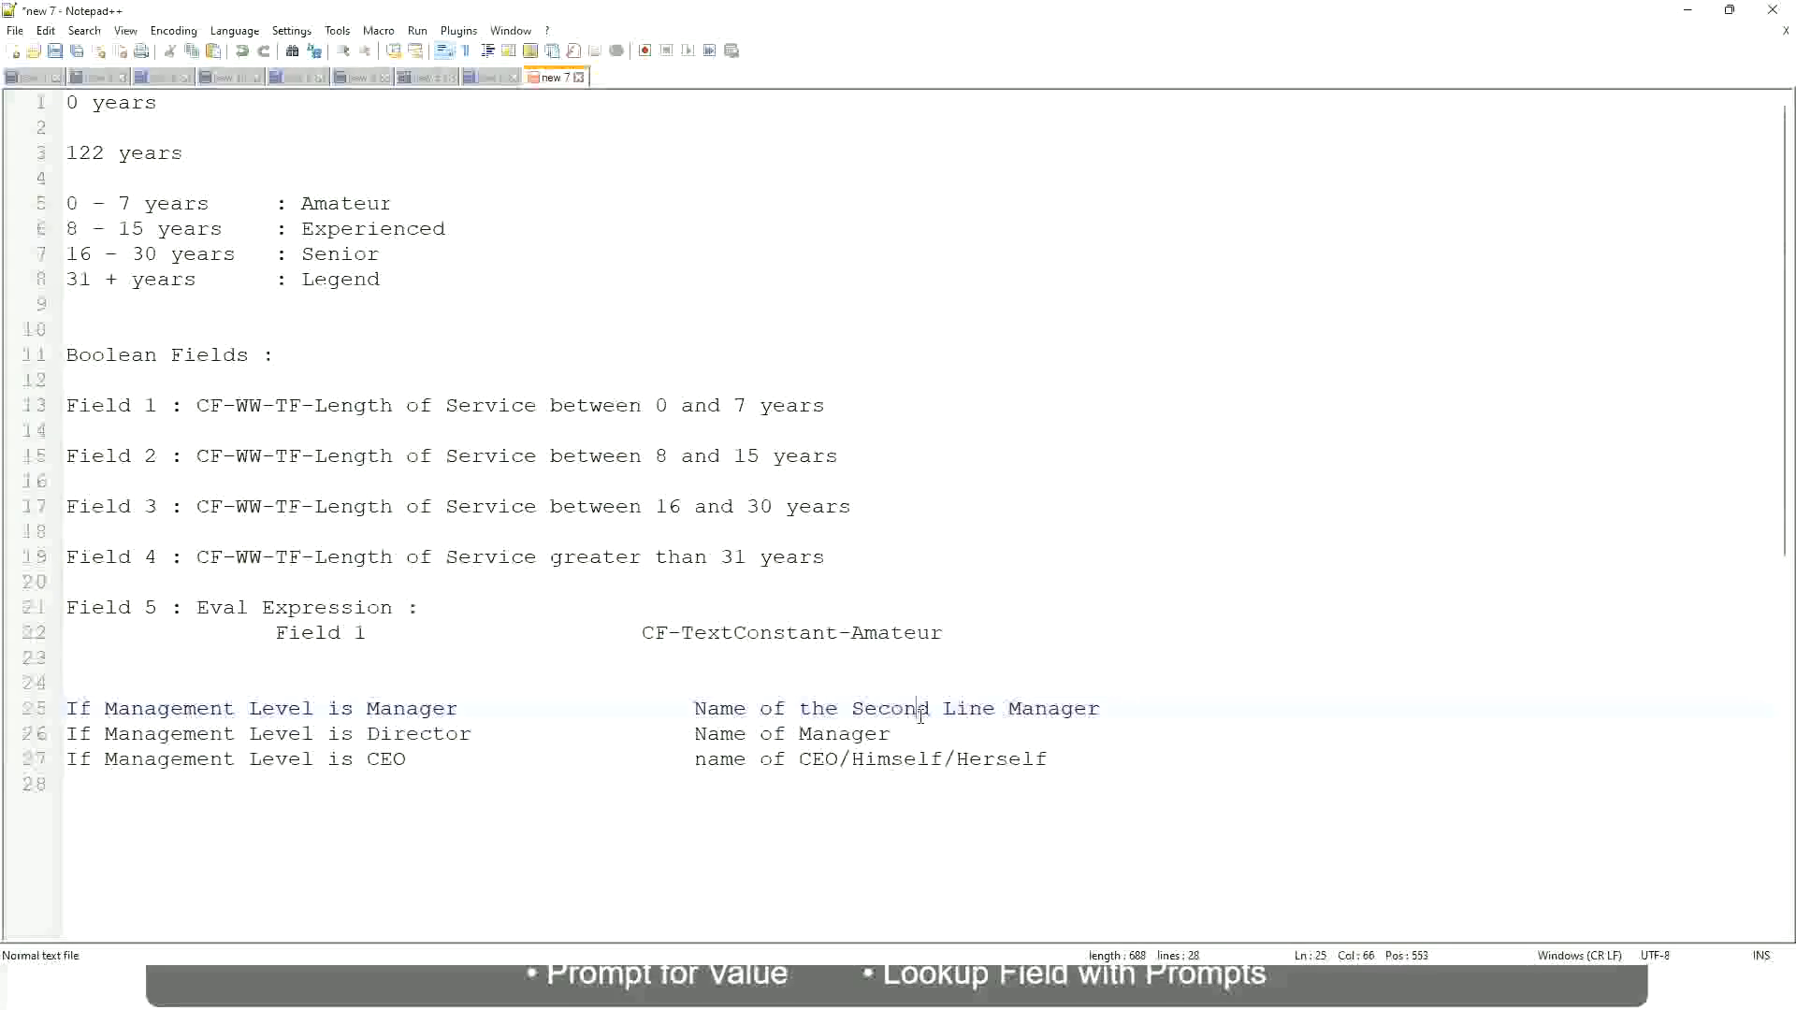
{"action": "left_click", "coordinate": [468, 708]}
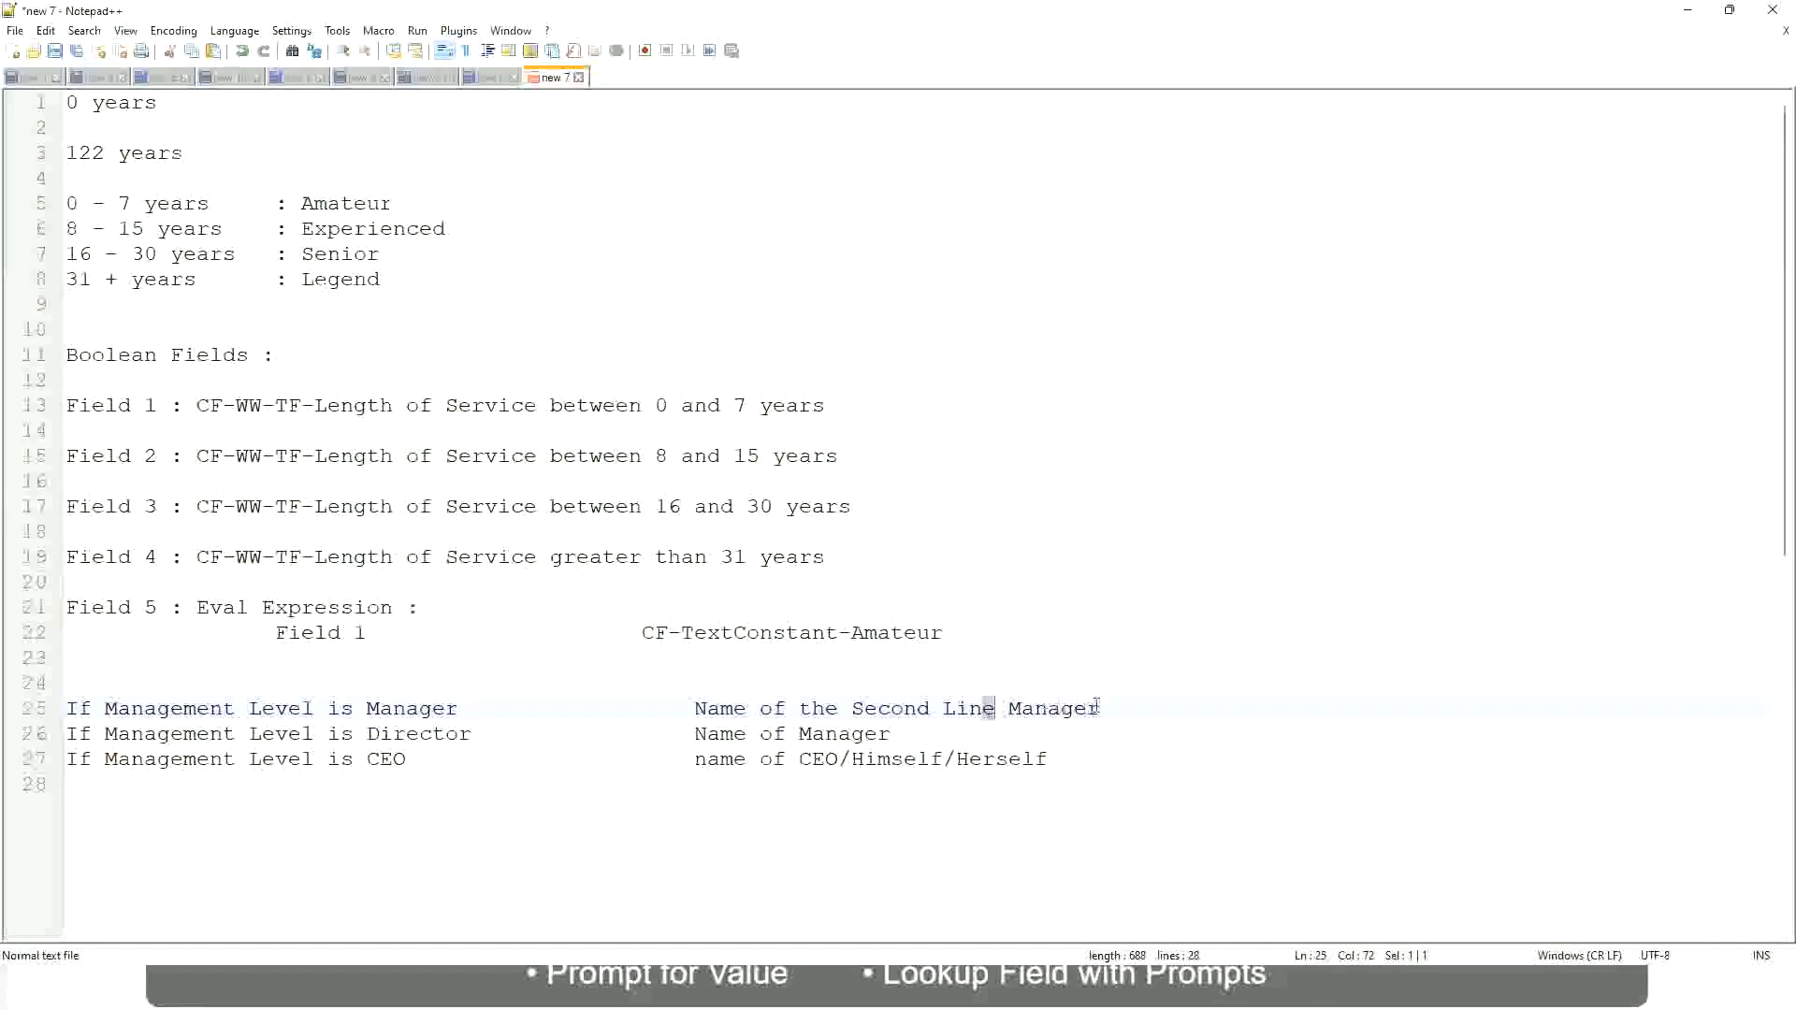
{"action": "left_click", "coordinate": [1129, 703]}
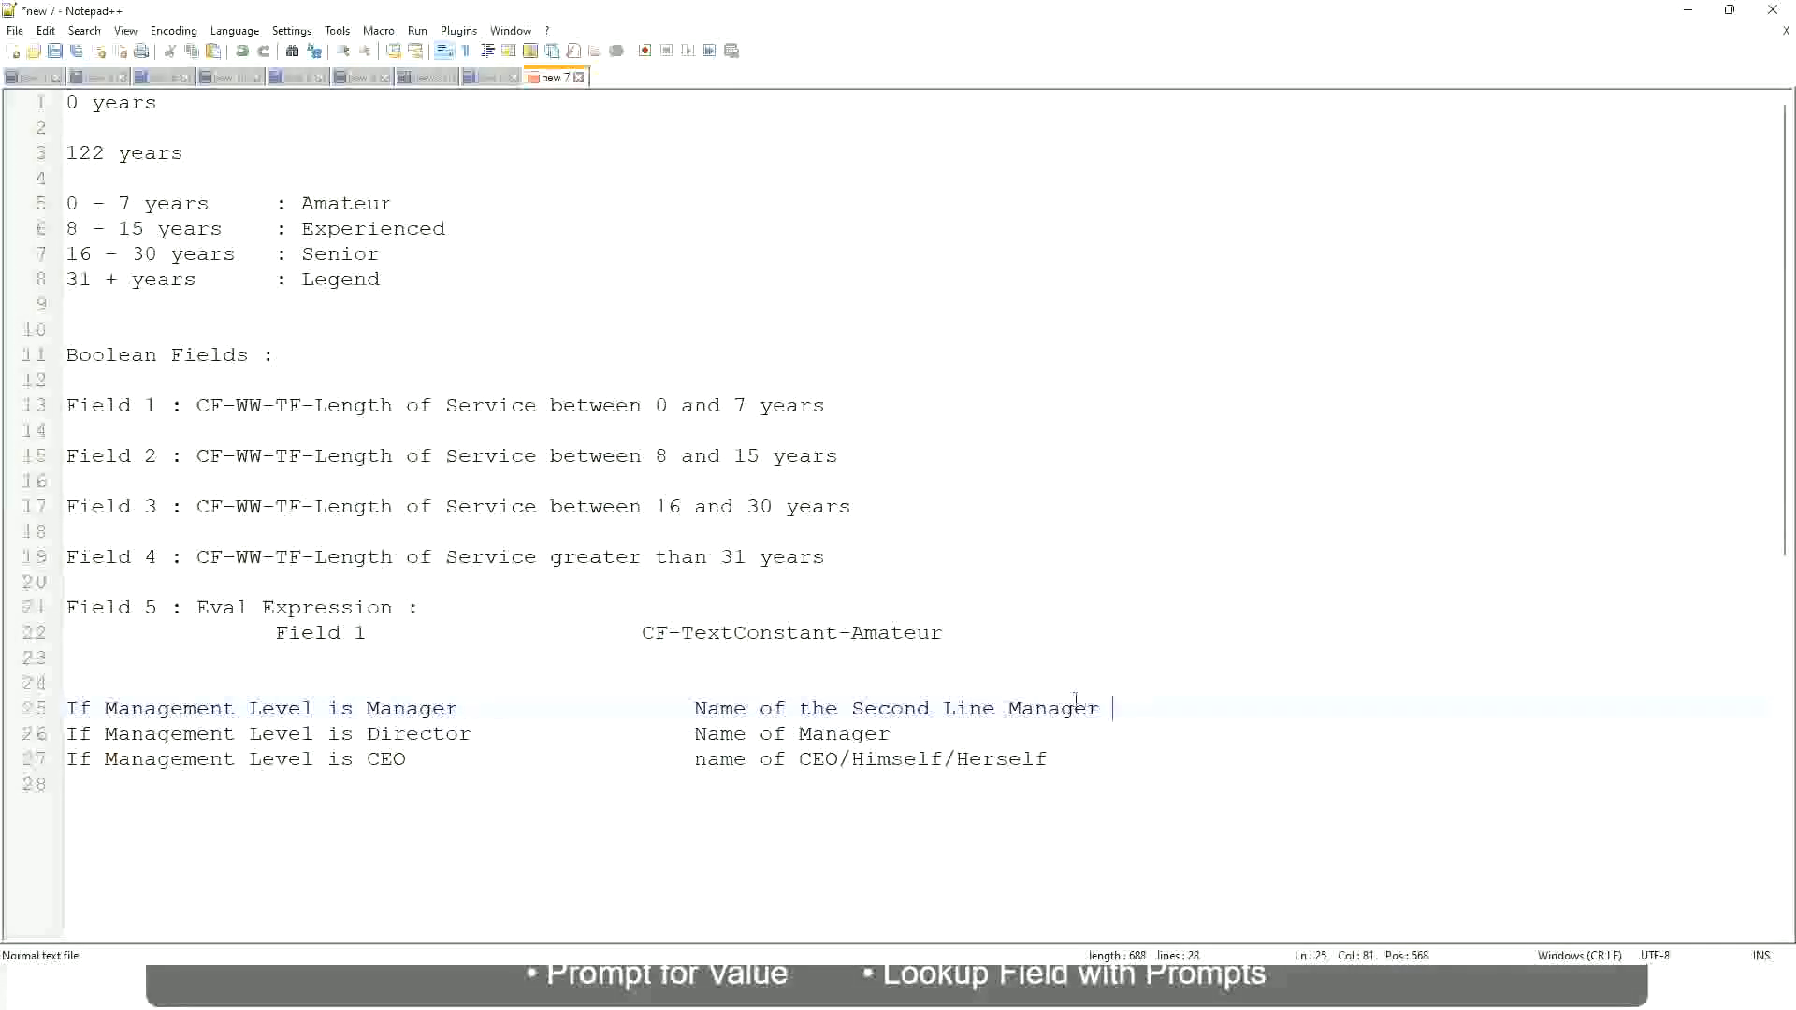
Compare the fixed experience band labels on lines 5 to 8 with the person-name results of the management level rules on lines 25 to 27
{"action": "key", "text": "Left"}
{"action": "key", "text": "Left"}
{"action": "key", "text": "Left"}
{"action": "key", "text": "Left"}
{"action": "double_click", "coordinate": [340, 203]}
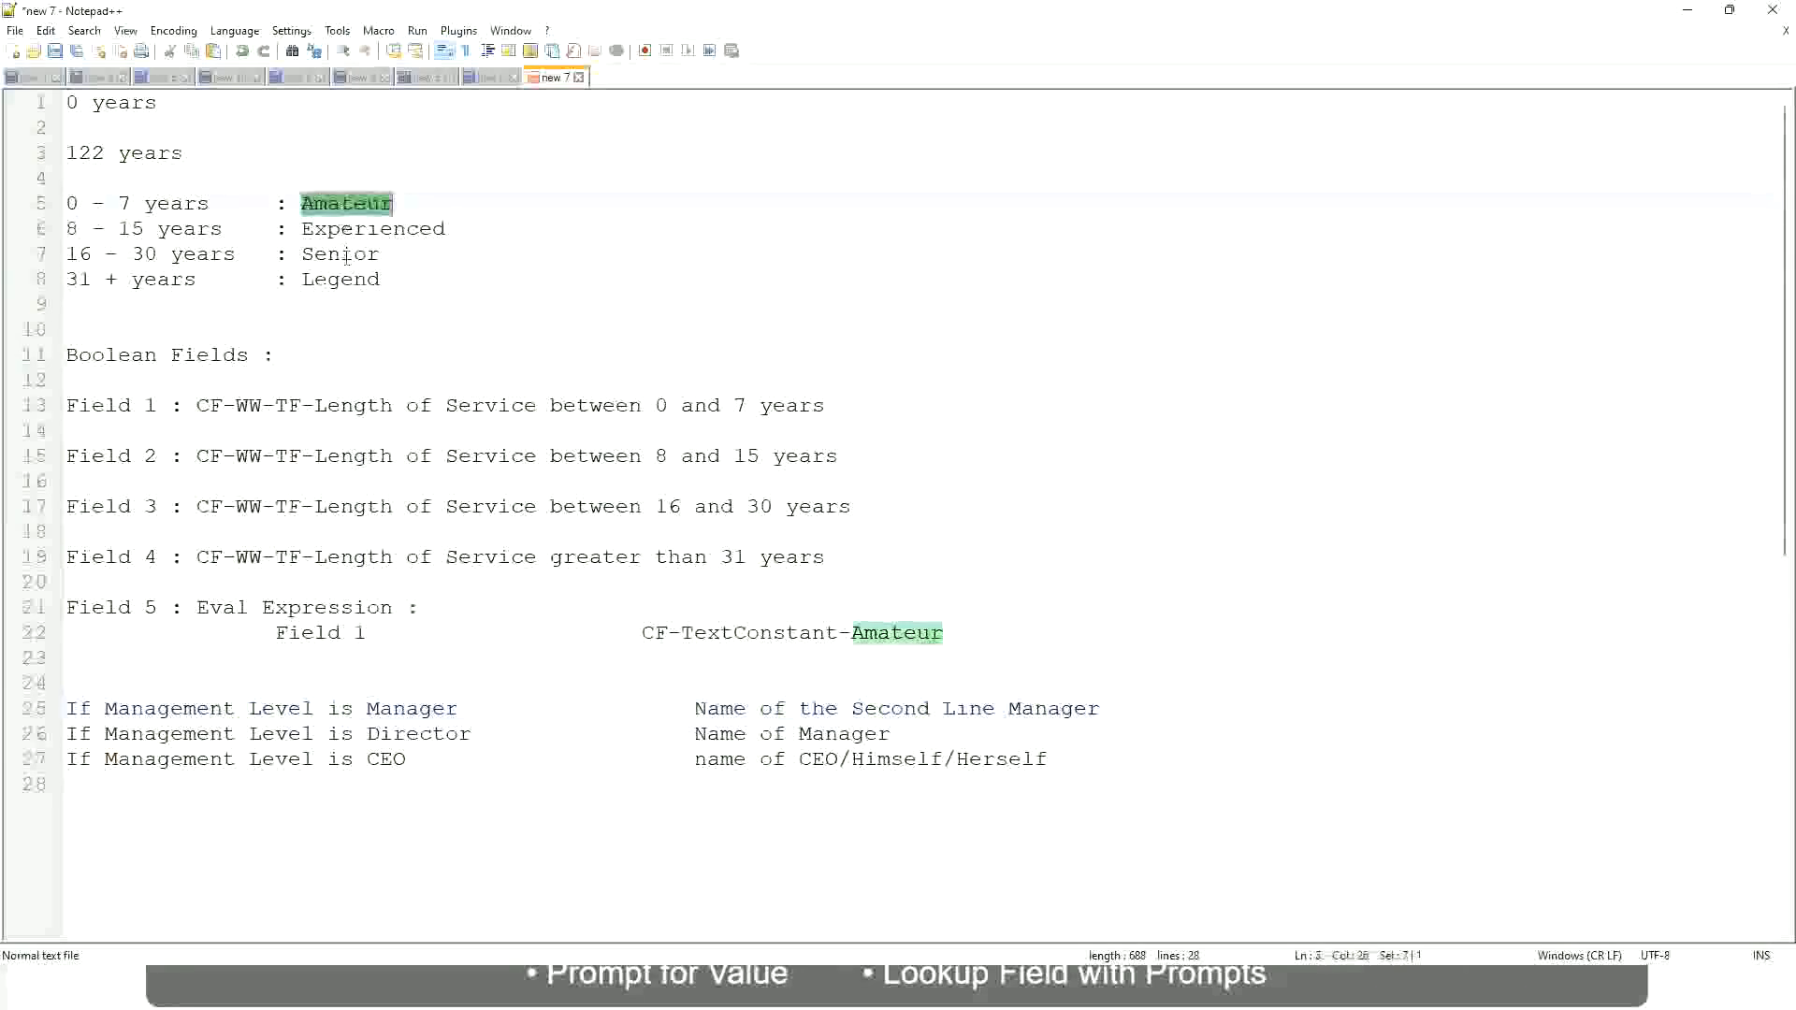
{"action": "double_click", "coordinate": [345, 229]}
{"action": "double_click", "coordinate": [345, 254]}
{"action": "left_click", "coordinate": [409, 267]}
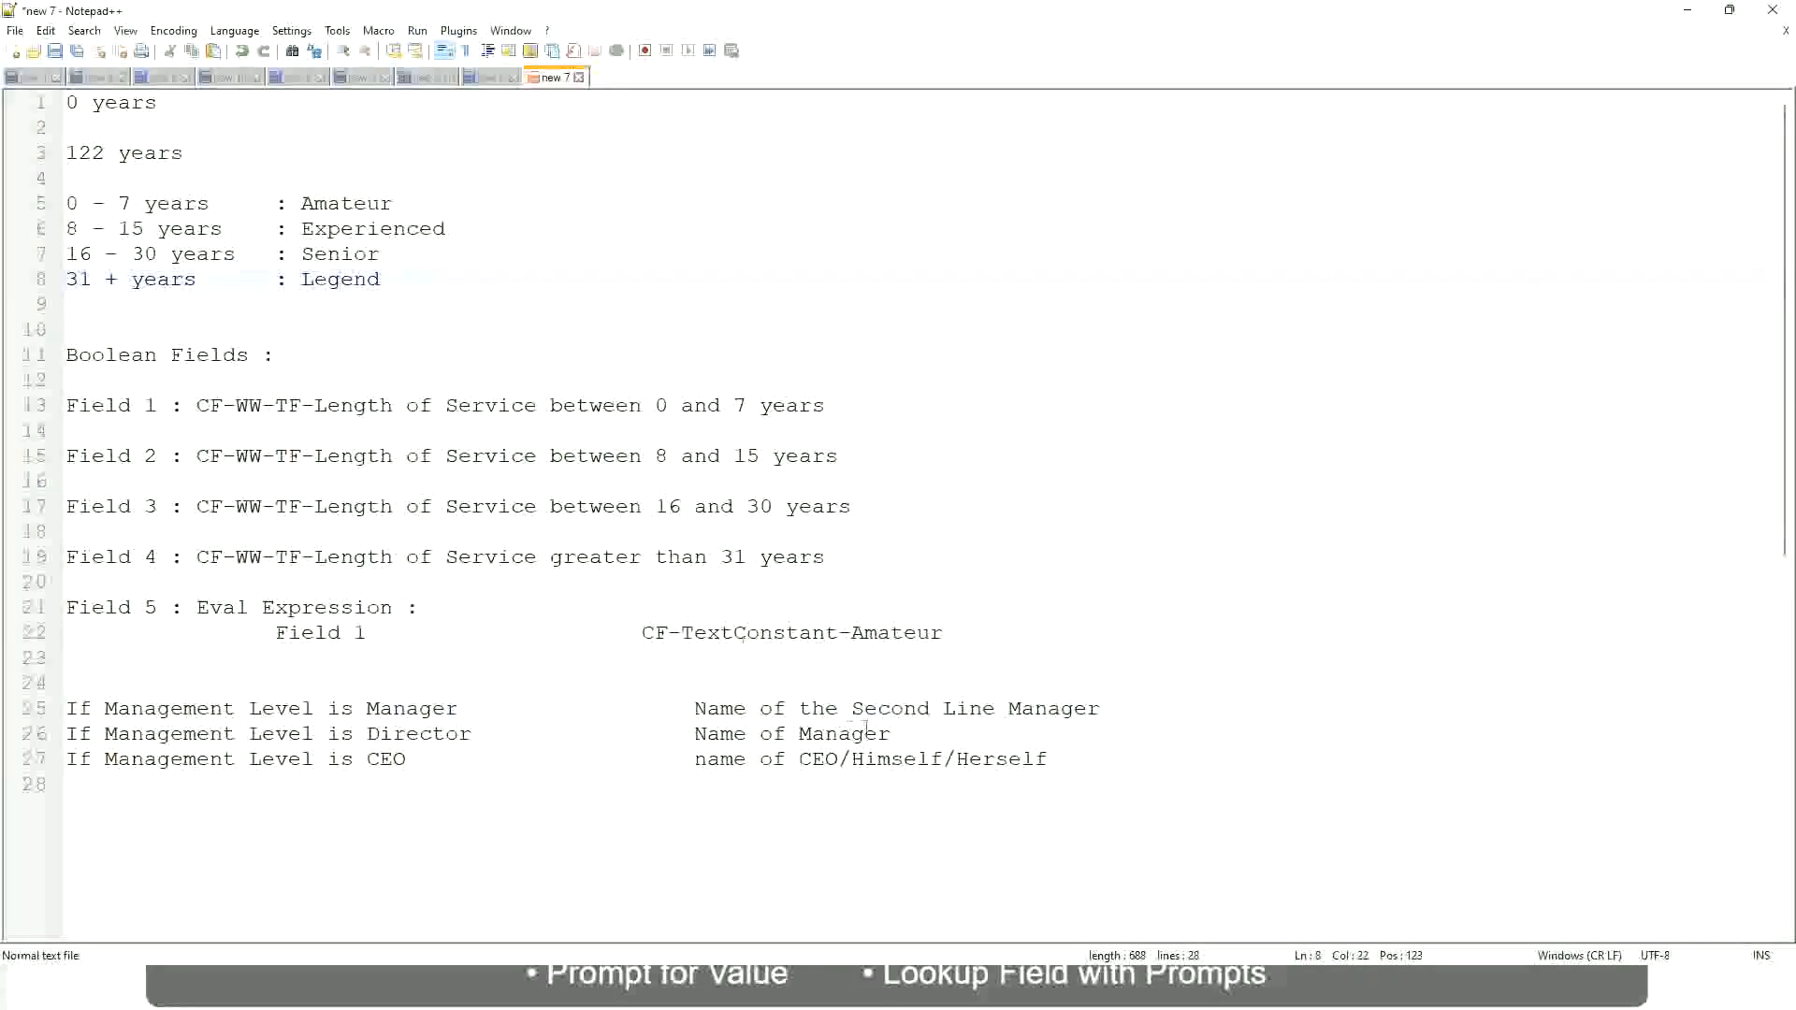
{"action": "left_click", "coordinate": [915, 760]}
{"action": "left_click", "coordinate": [862, 711]}
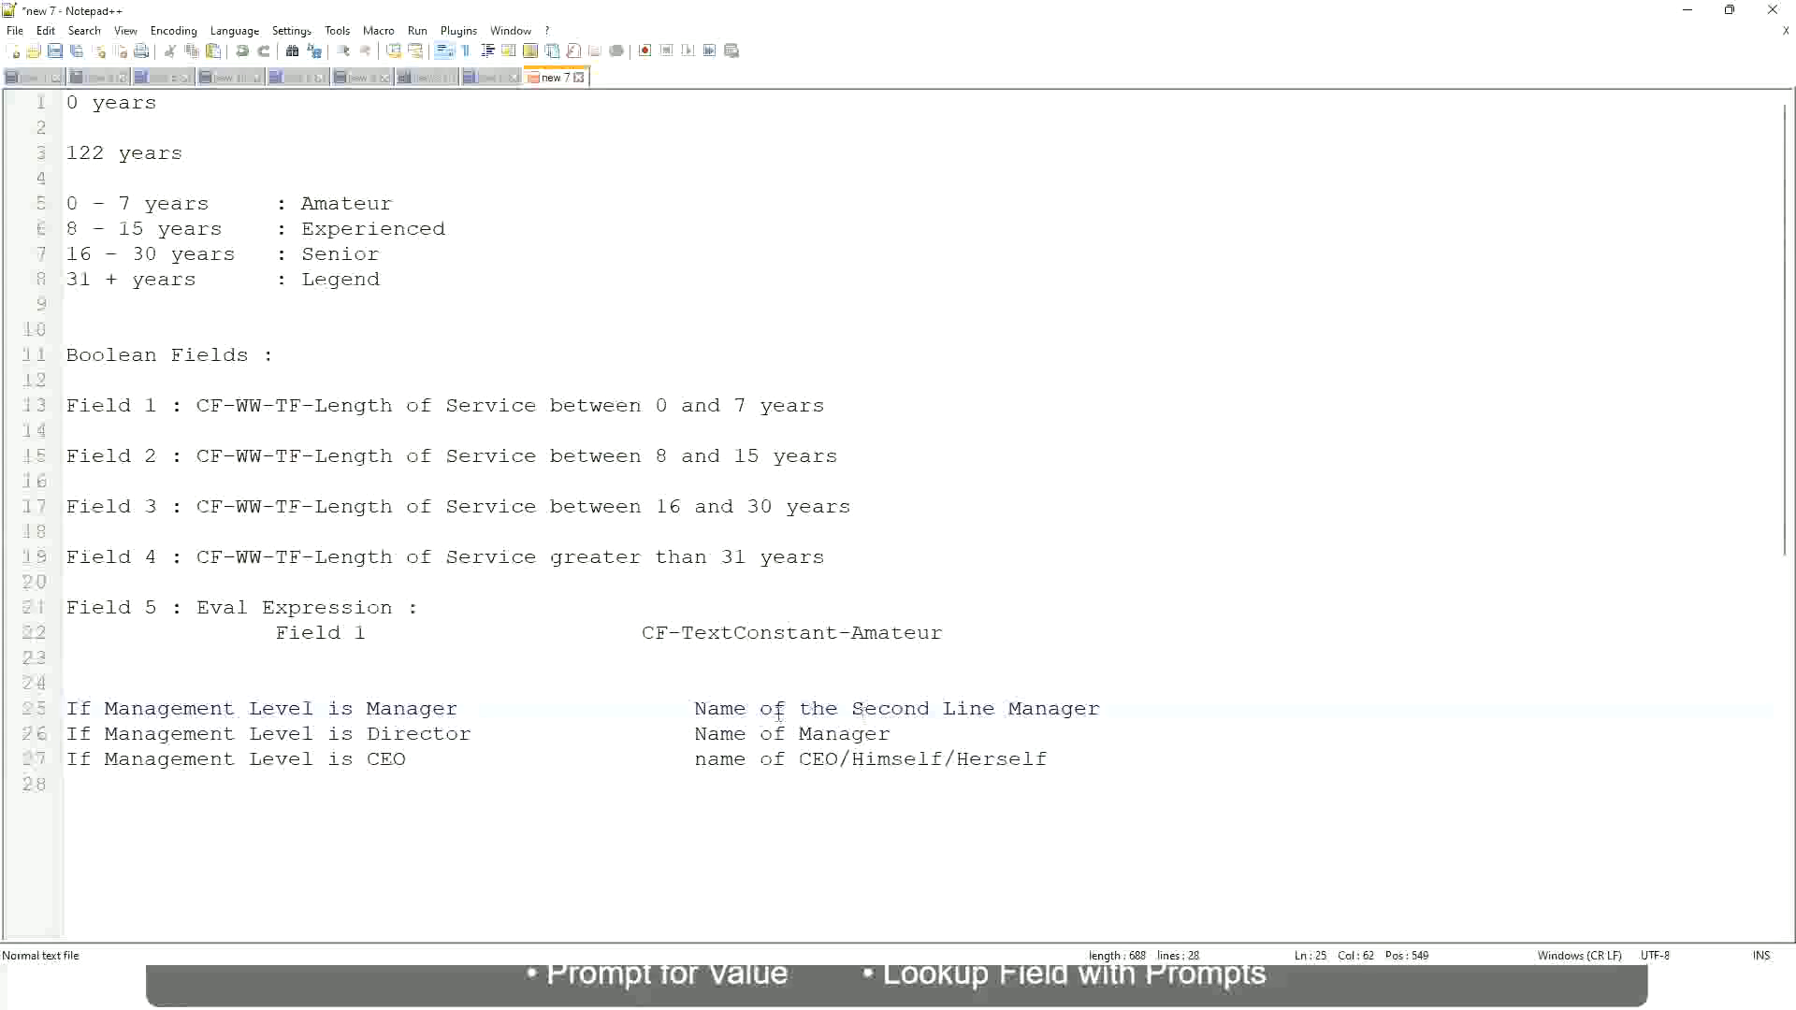
{"action": "left_click", "coordinate": [488, 745]}
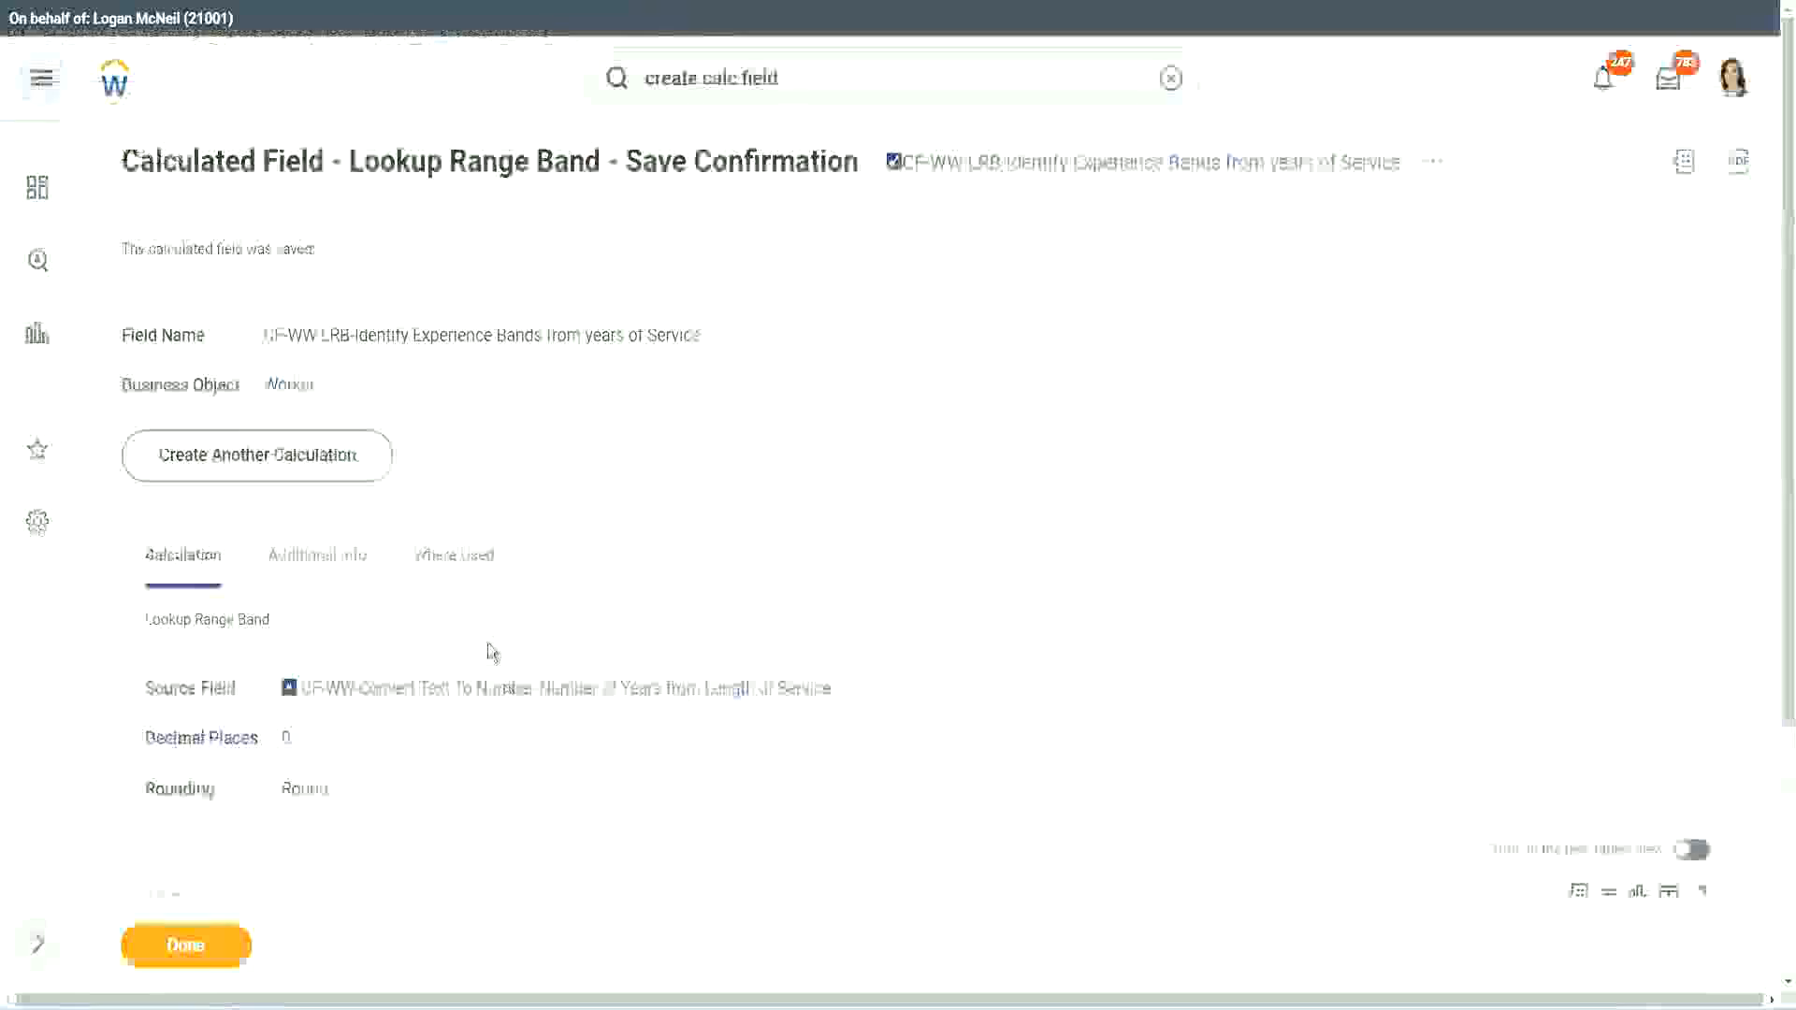
Switch to Workday, copy the name of the saved calculated field CF-WW-LRB-Identify Experience Bands from years of Service, and close its save confirmation
{"action": "scroll", "coordinate": [682, 285], "scroll_direction": "down", "scroll_amount": 4}
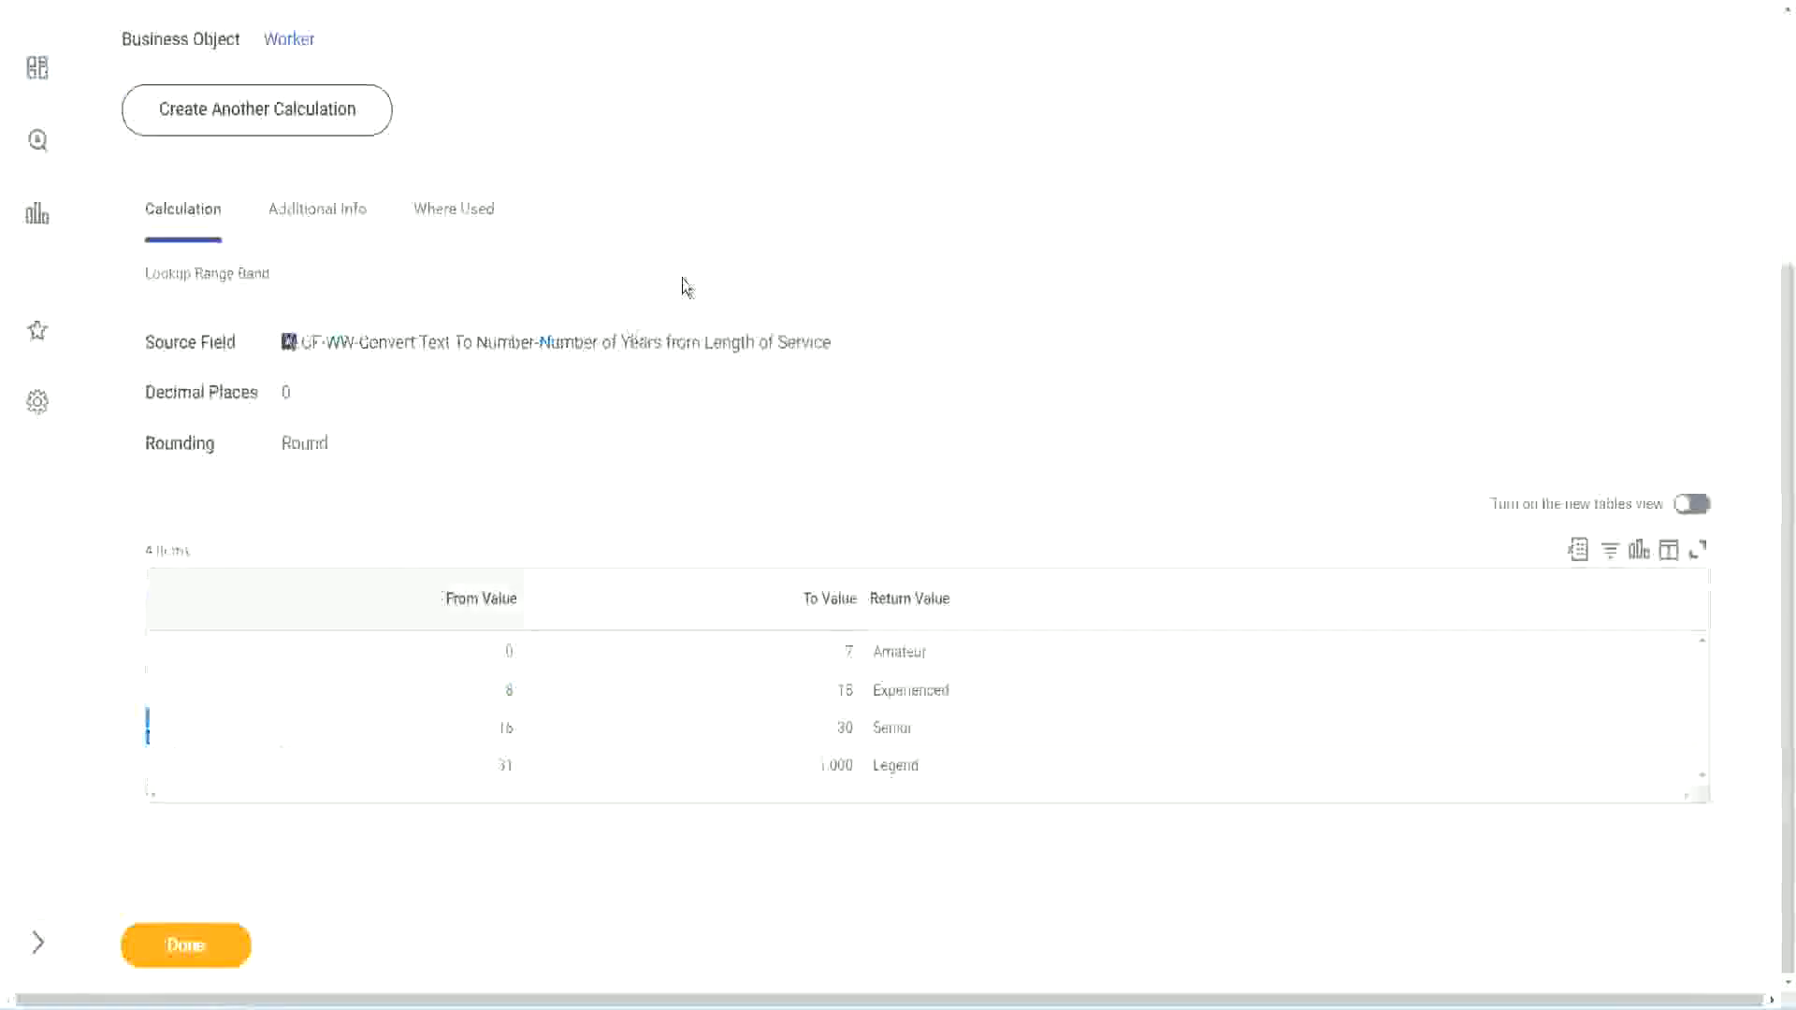
{"action": "scroll", "coordinate": [698, 360], "scroll_direction": "up", "scroll_amount": 4}
{"action": "right_click", "coordinate": [1058, 173]}
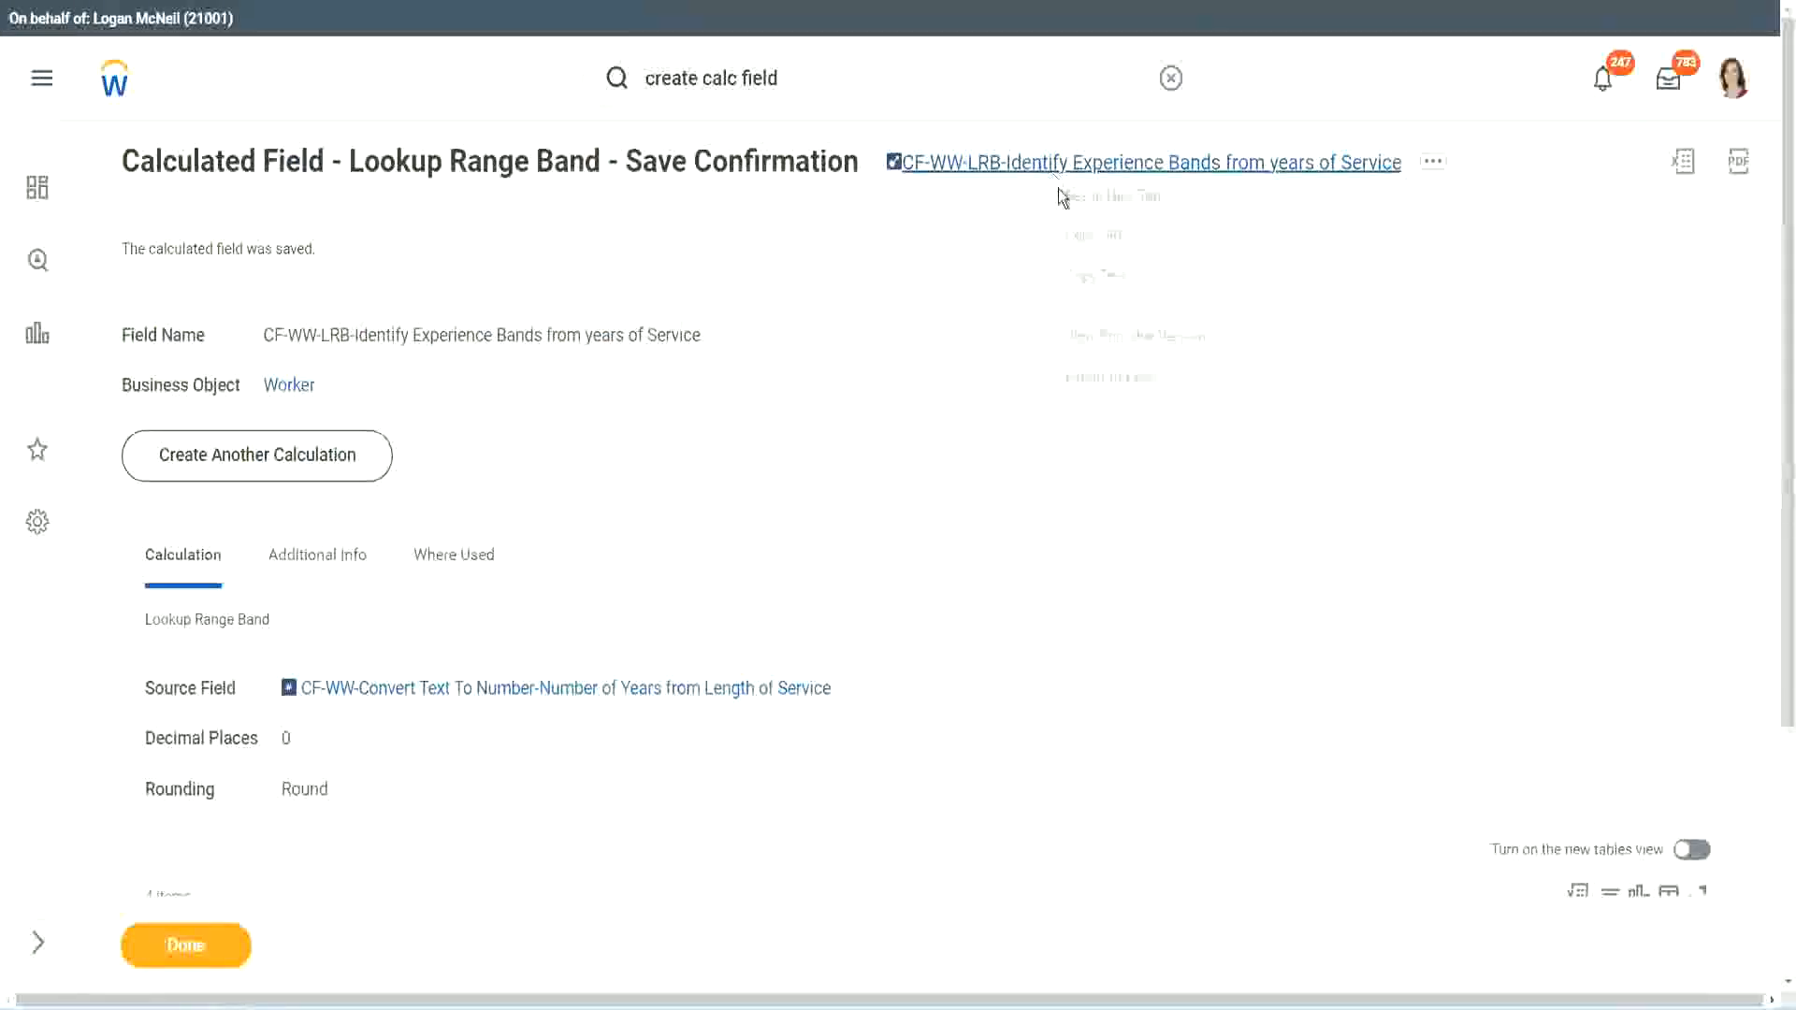
{"action": "left_click", "coordinate": [1113, 278]}
{"action": "left_click", "coordinate": [174, 959]}
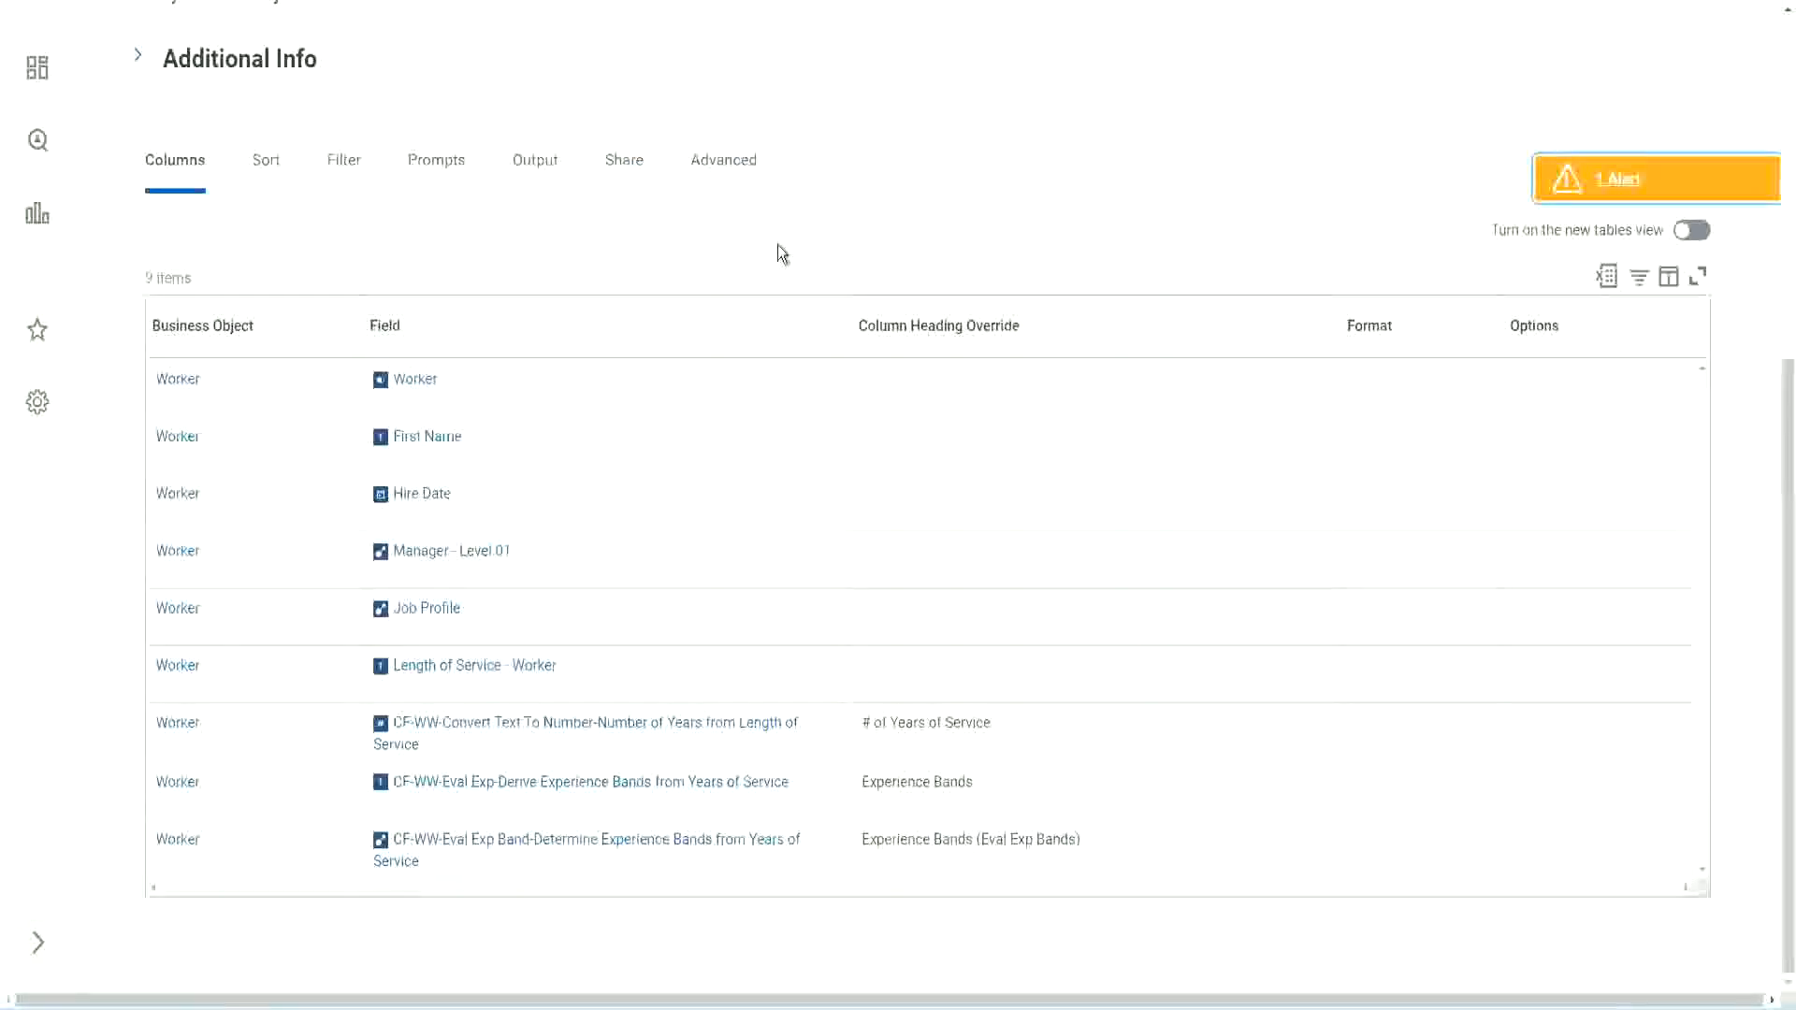
Open the WW Employee Details custom report for editing
{"action": "scroll", "coordinate": [777, 244], "scroll_direction": "up", "scroll_amount": 10}
{"action": "left_click", "coordinate": [618, 203]}
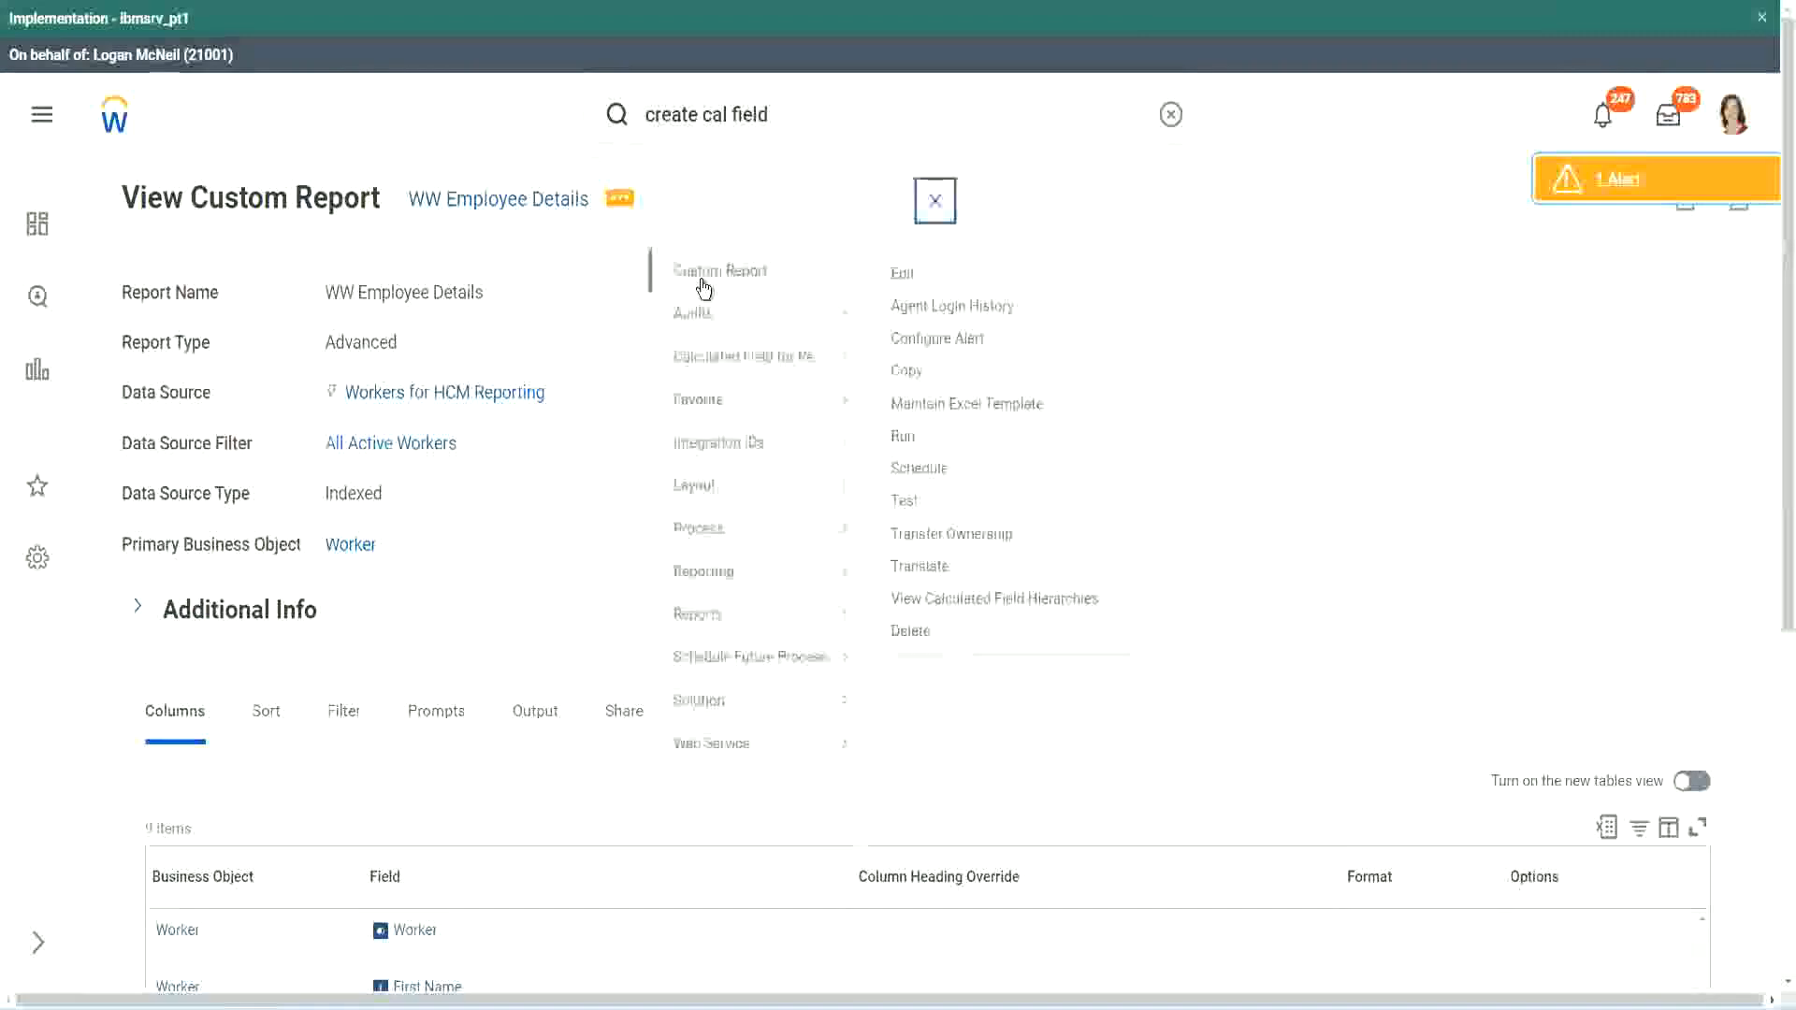
{"action": "left_click", "coordinate": [912, 276]}
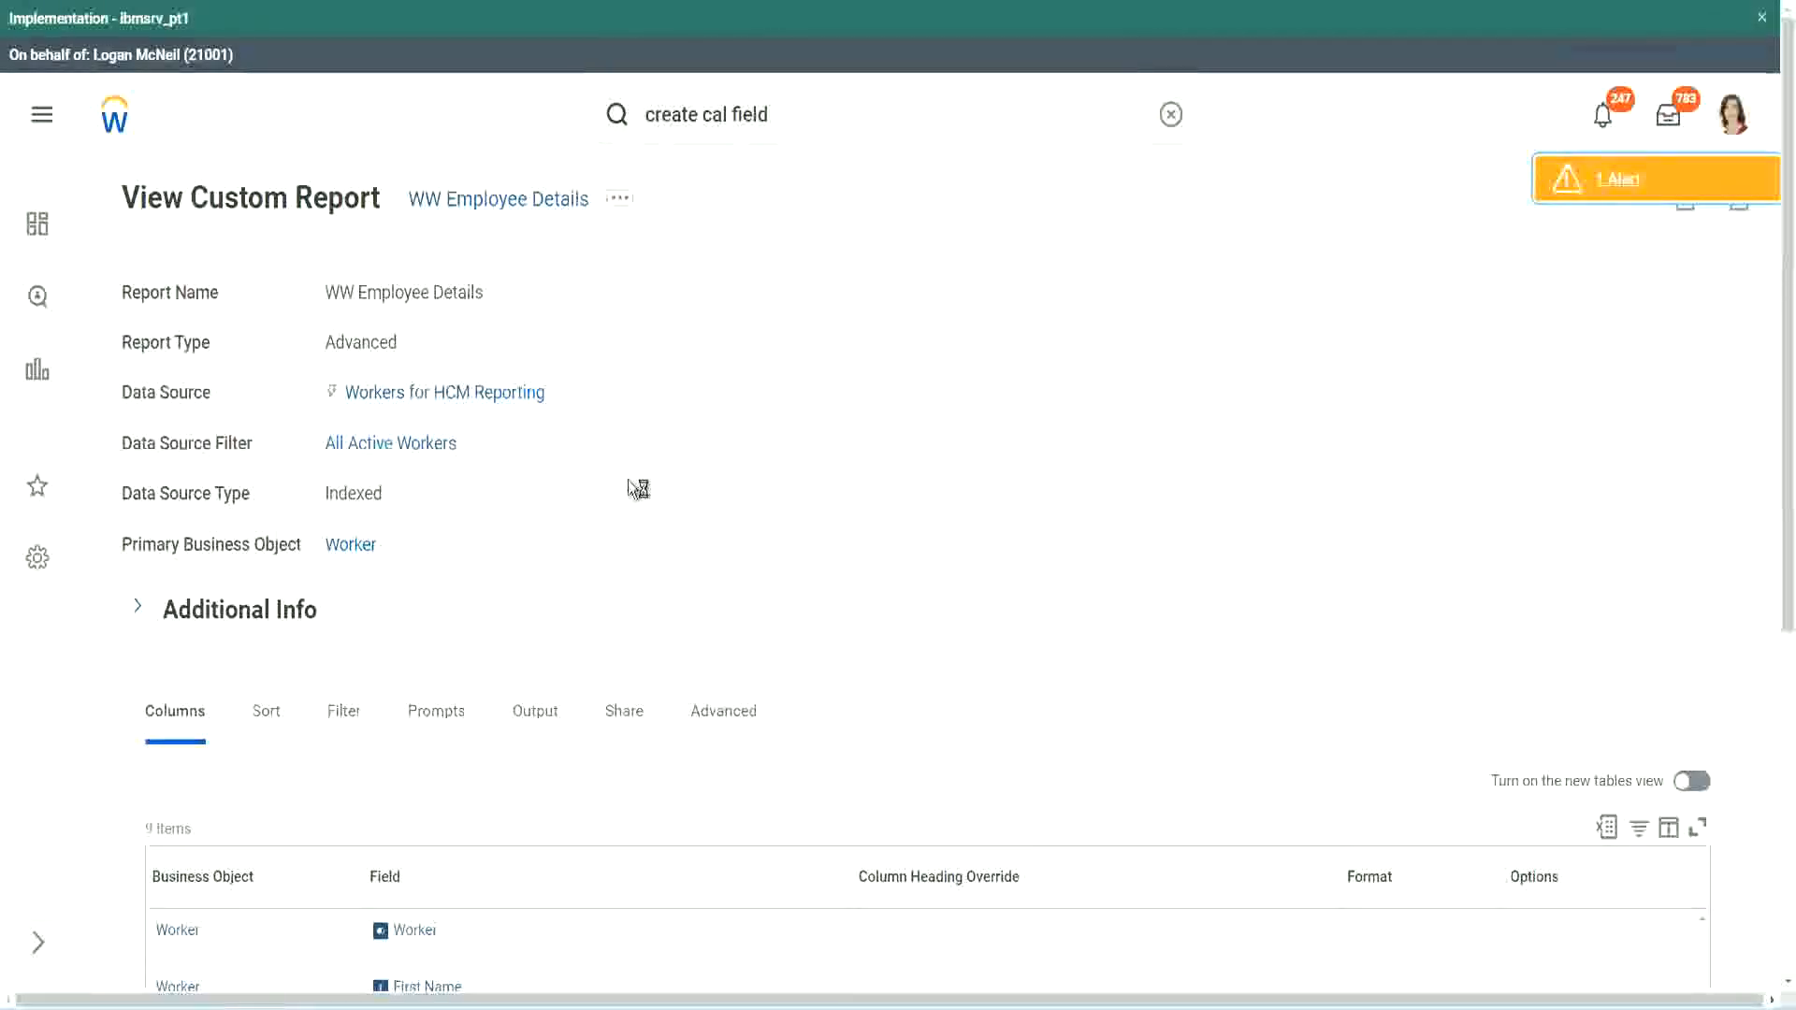
Add a Worker column after the last report column, using the field CF-WW-LRB-Identify Experience Bands from years of Service
{"action": "scroll", "coordinate": [683, 487], "scroll_direction": "down", "scroll_amount": 5}
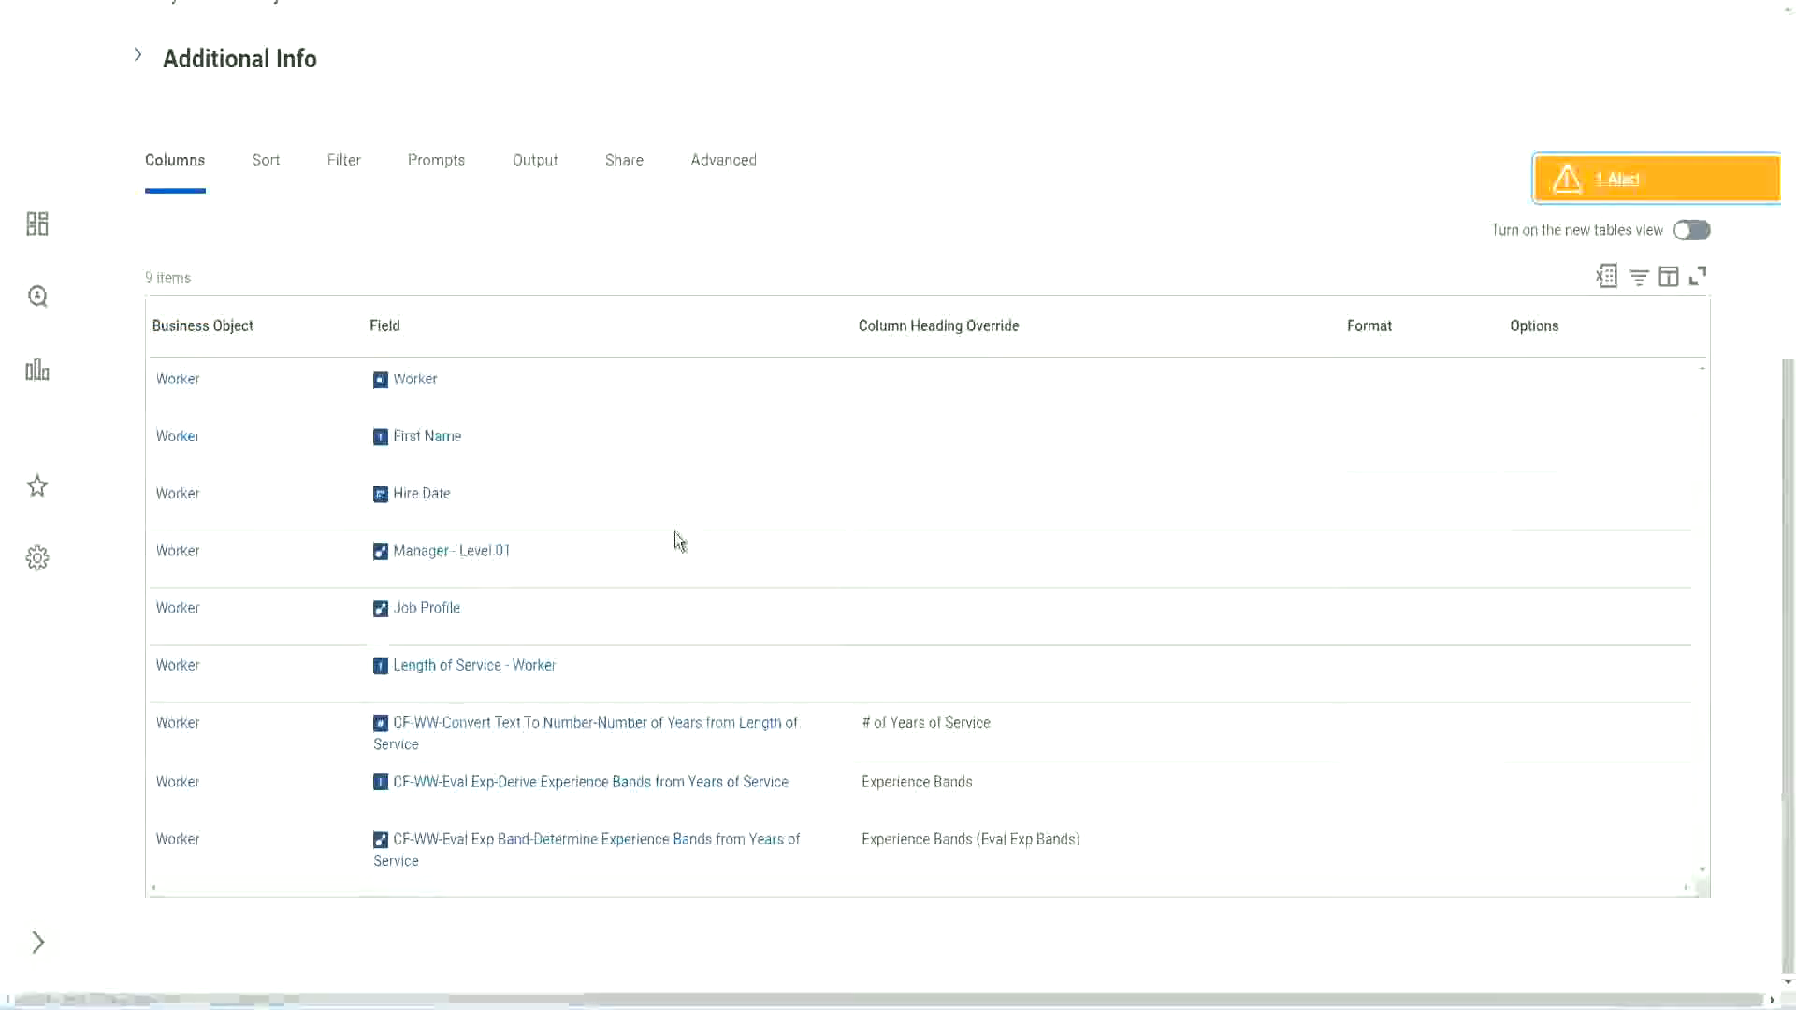
{"action": "scroll", "coordinate": [676, 517], "scroll_direction": "down", "scroll_amount": 5}
{"action": "scroll", "coordinate": [344, 642], "scroll_direction": "down", "scroll_amount": 3}
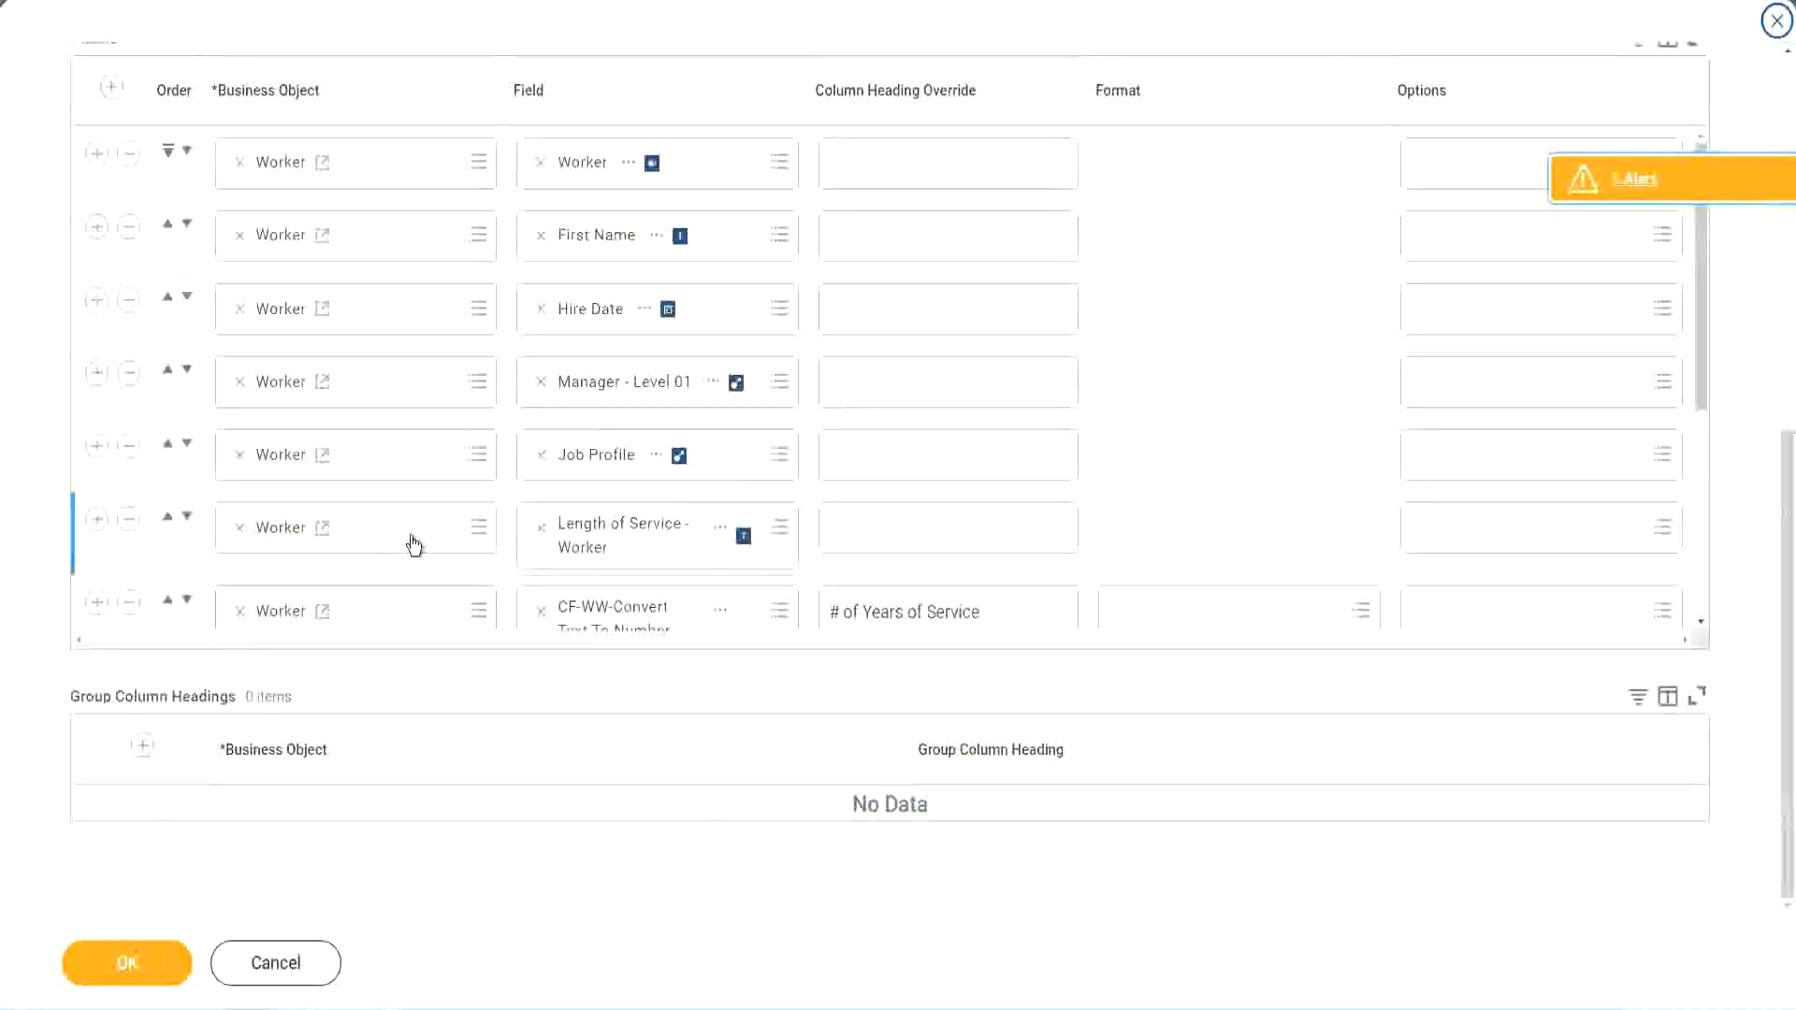
{"action": "scroll", "coordinate": [409, 540], "scroll_direction": "down", "scroll_amount": 5}
{"action": "left_click", "coordinate": [96, 501]}
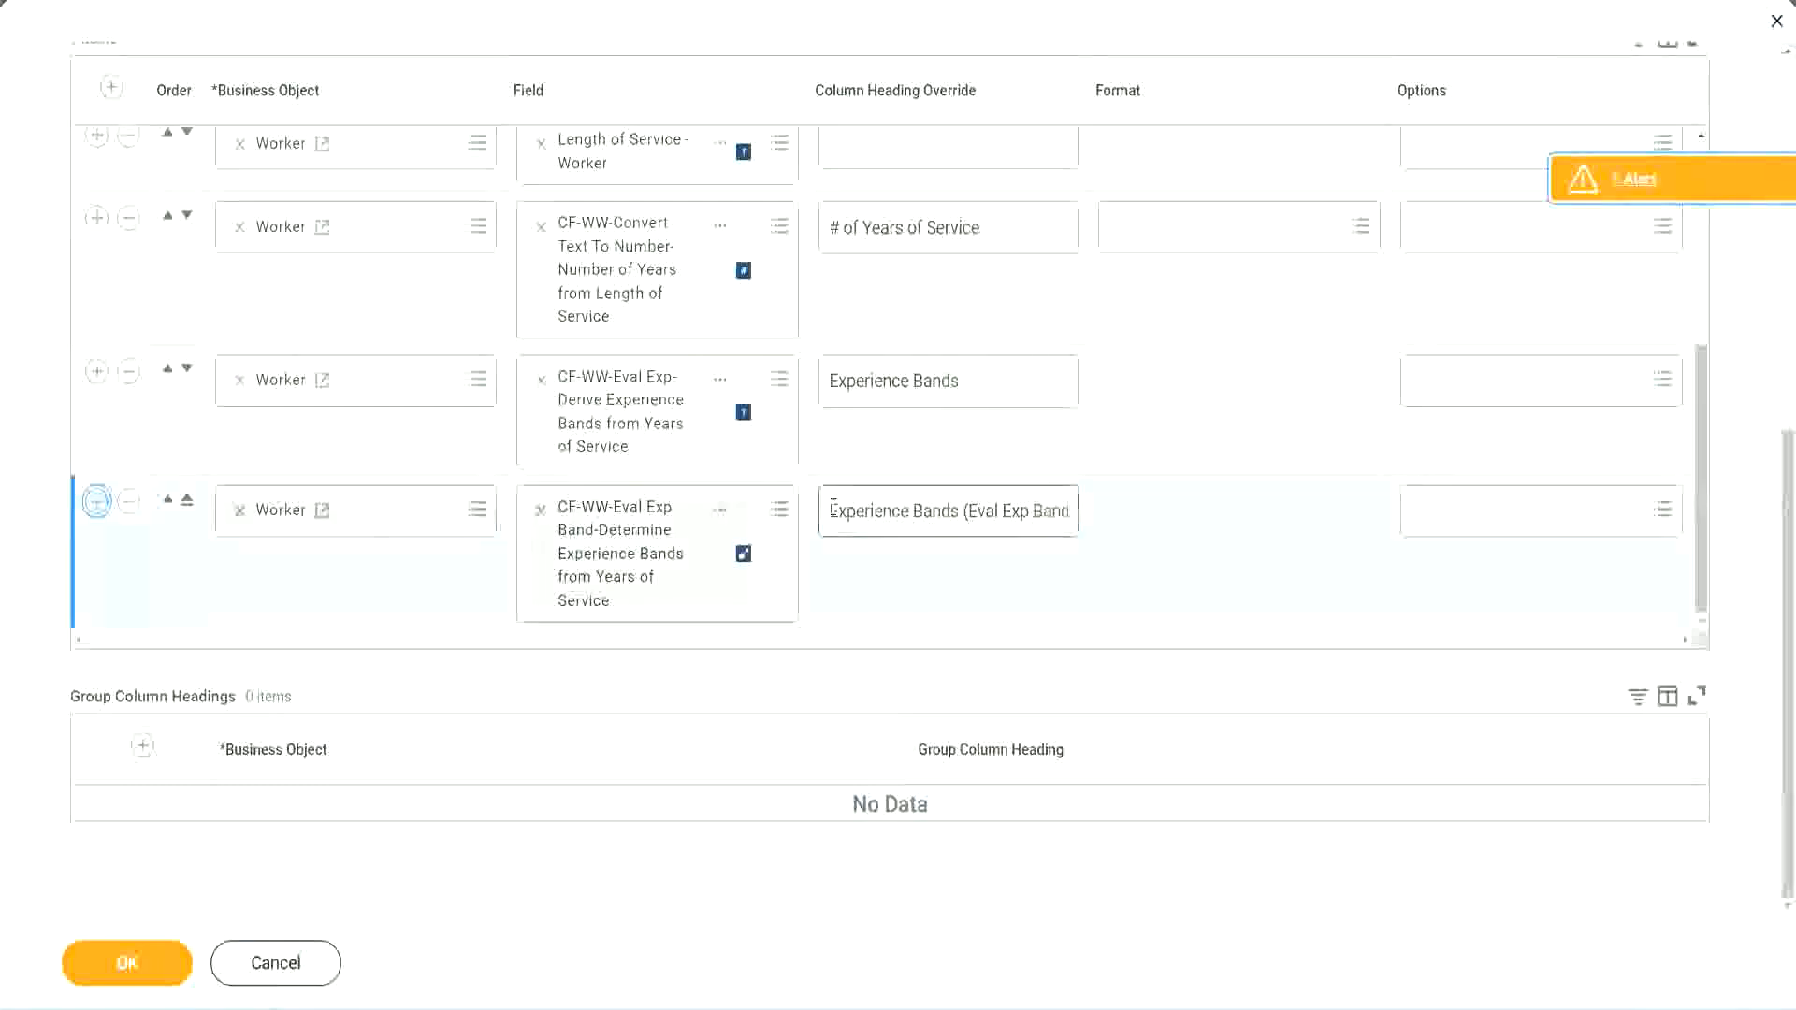
{"action": "left_click", "coordinate": [610, 595]}
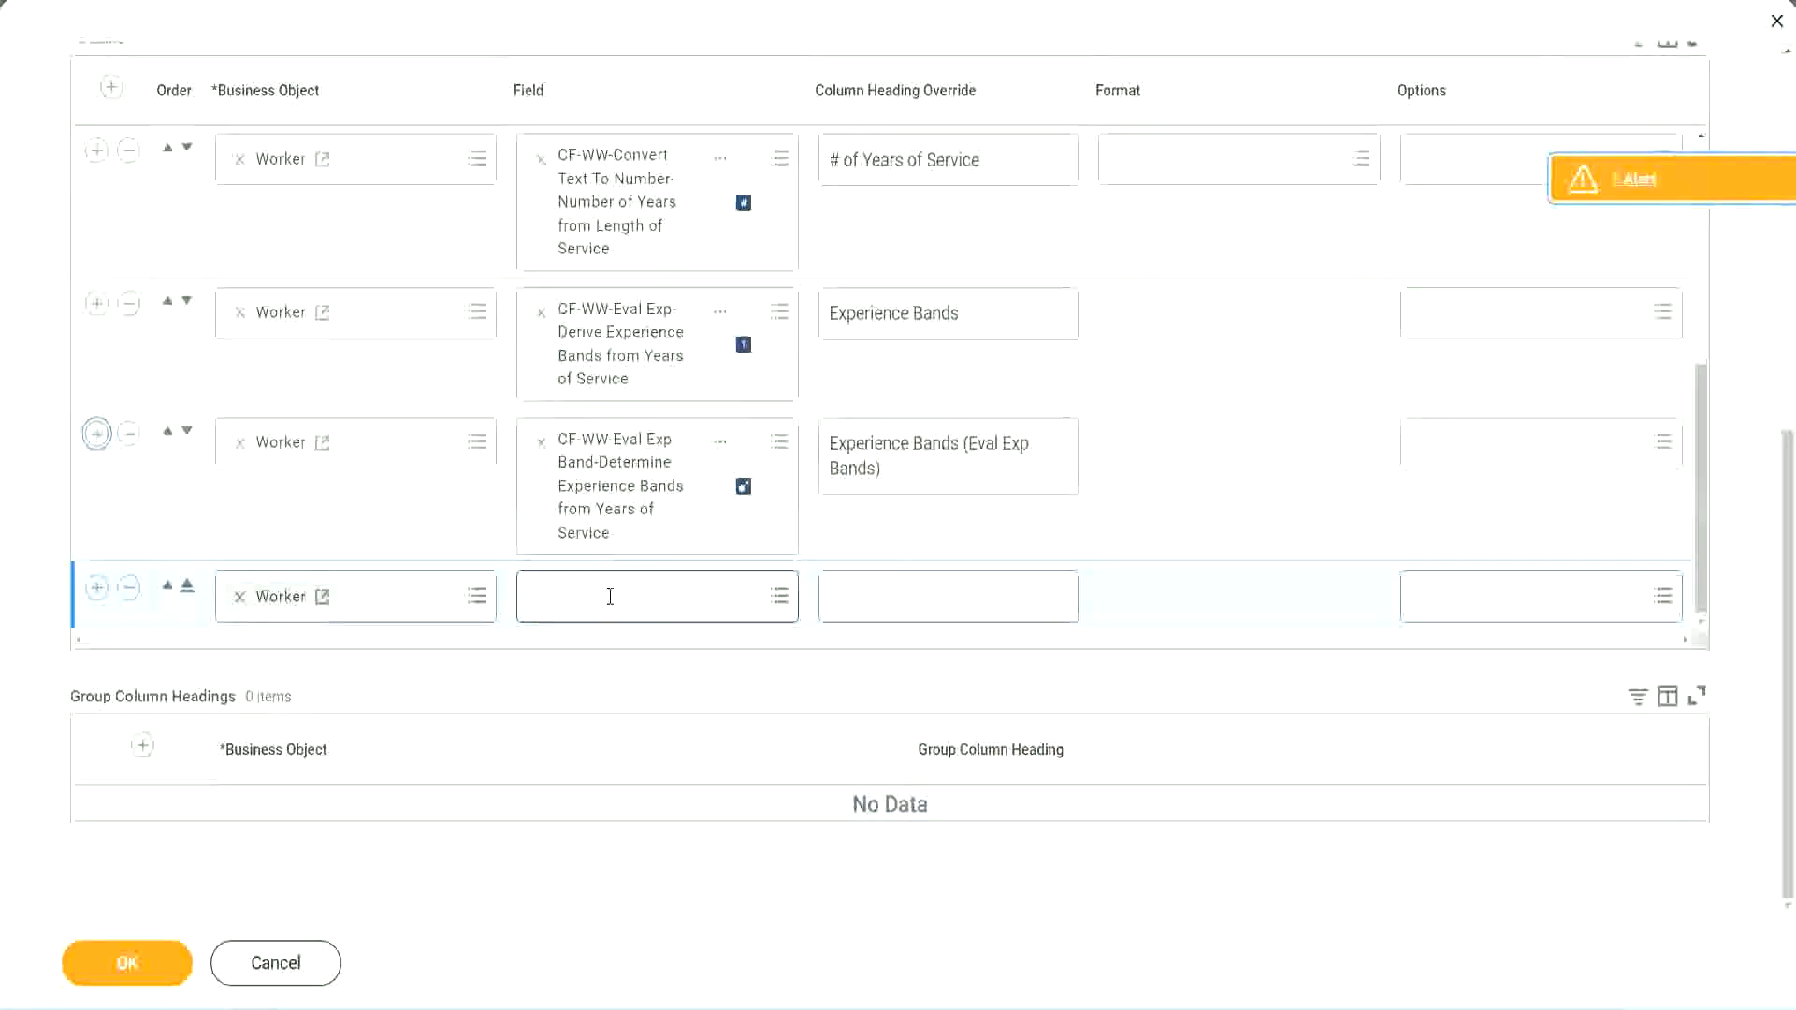
{"action": "key", "text": "ctrl+v"}
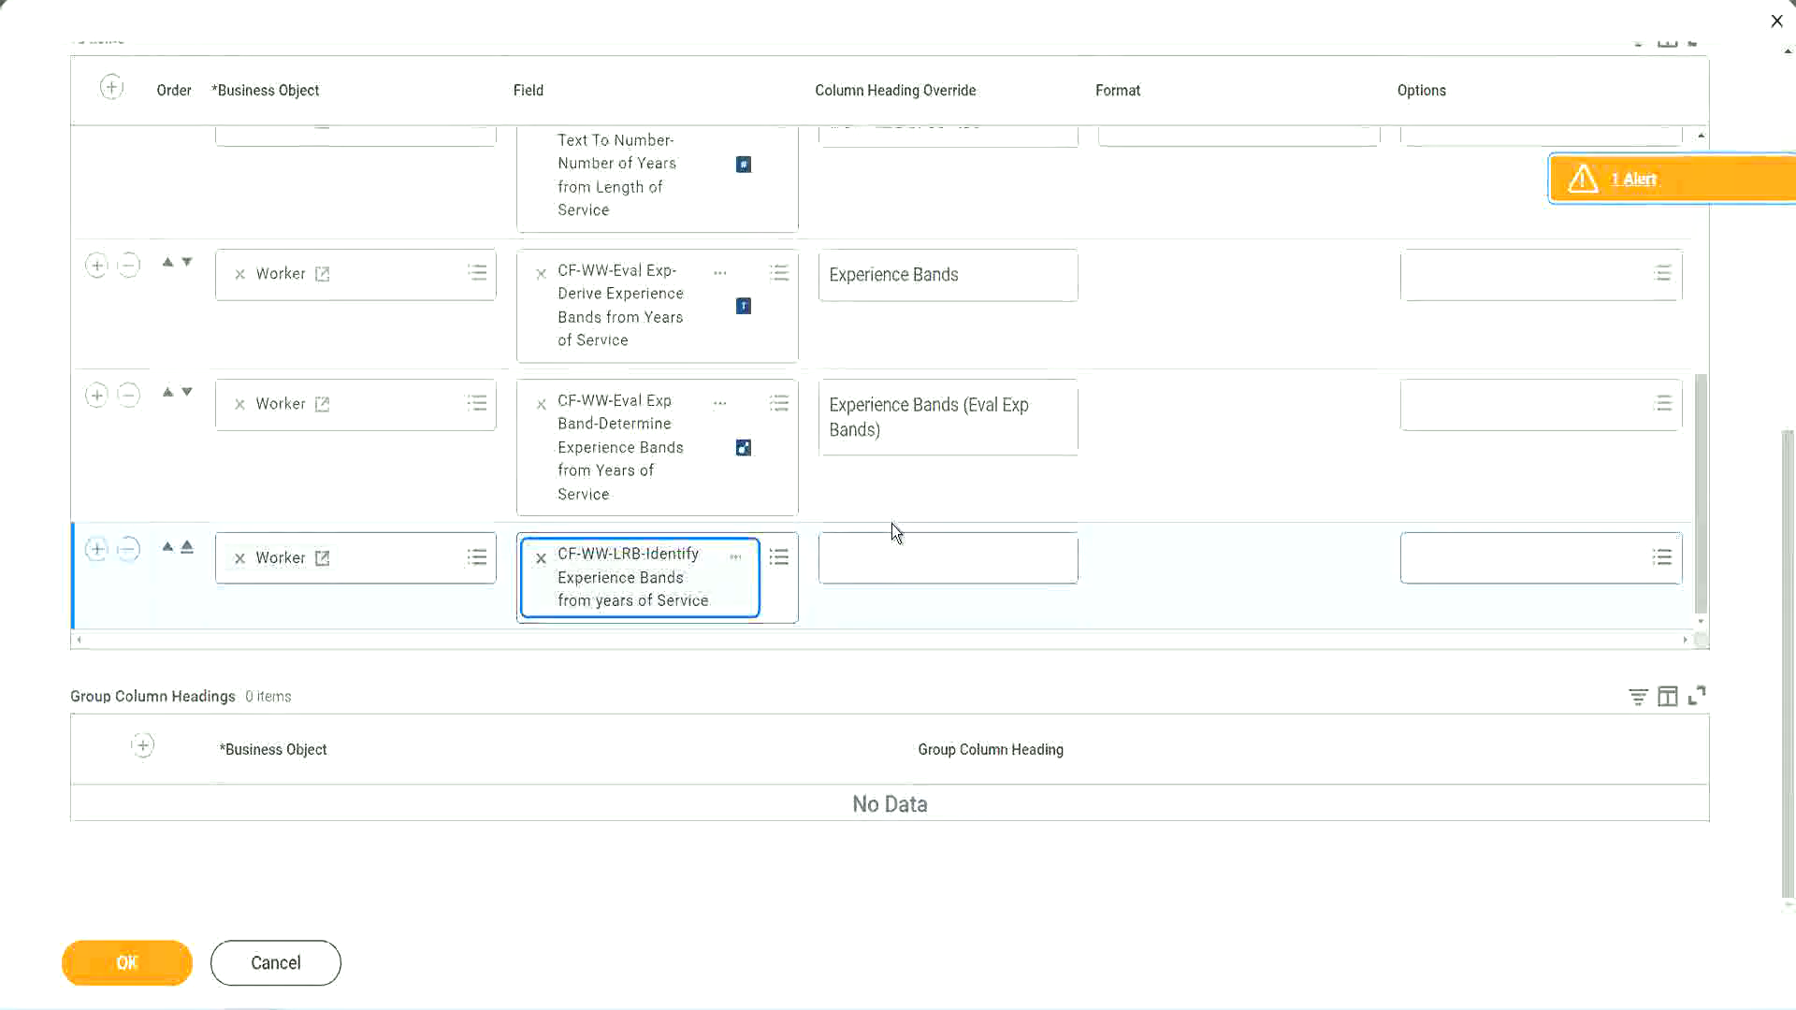
Set the new column's heading override to "Experience Bands (LRB)" and save the report changes
{"action": "left_click", "coordinate": [896, 545]}
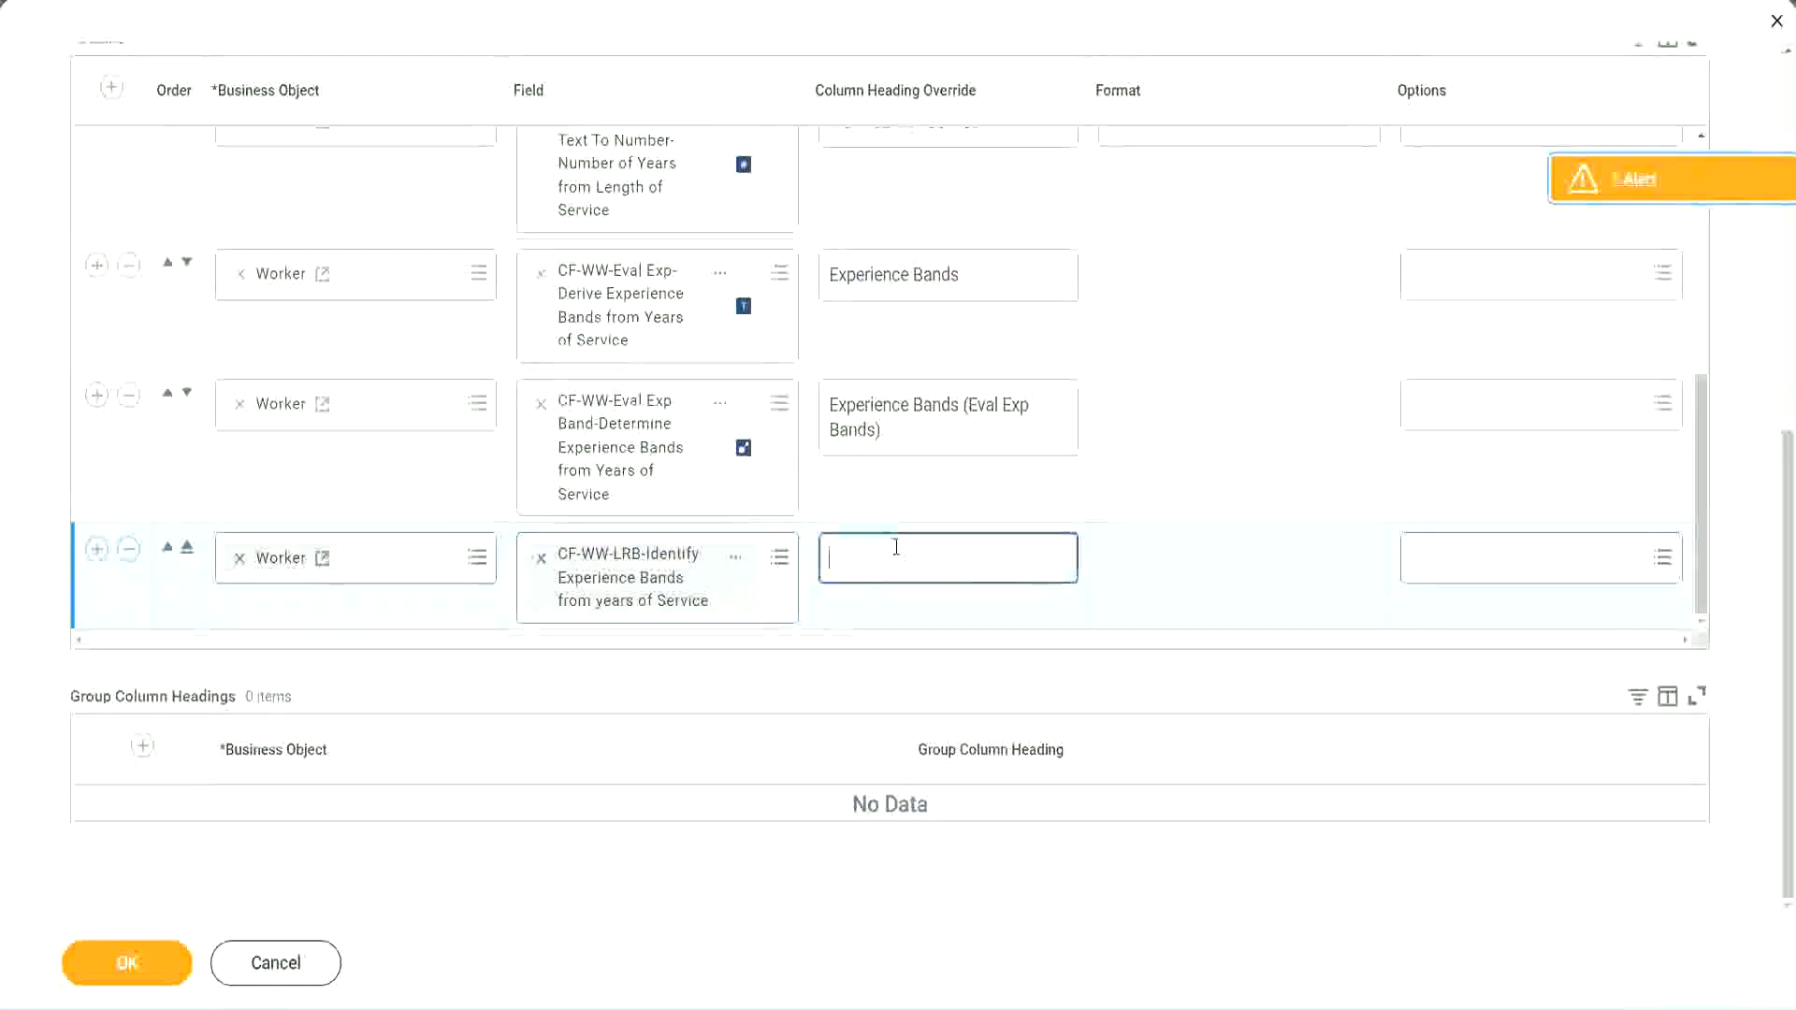
{"action": "type", "text": "Ex"}
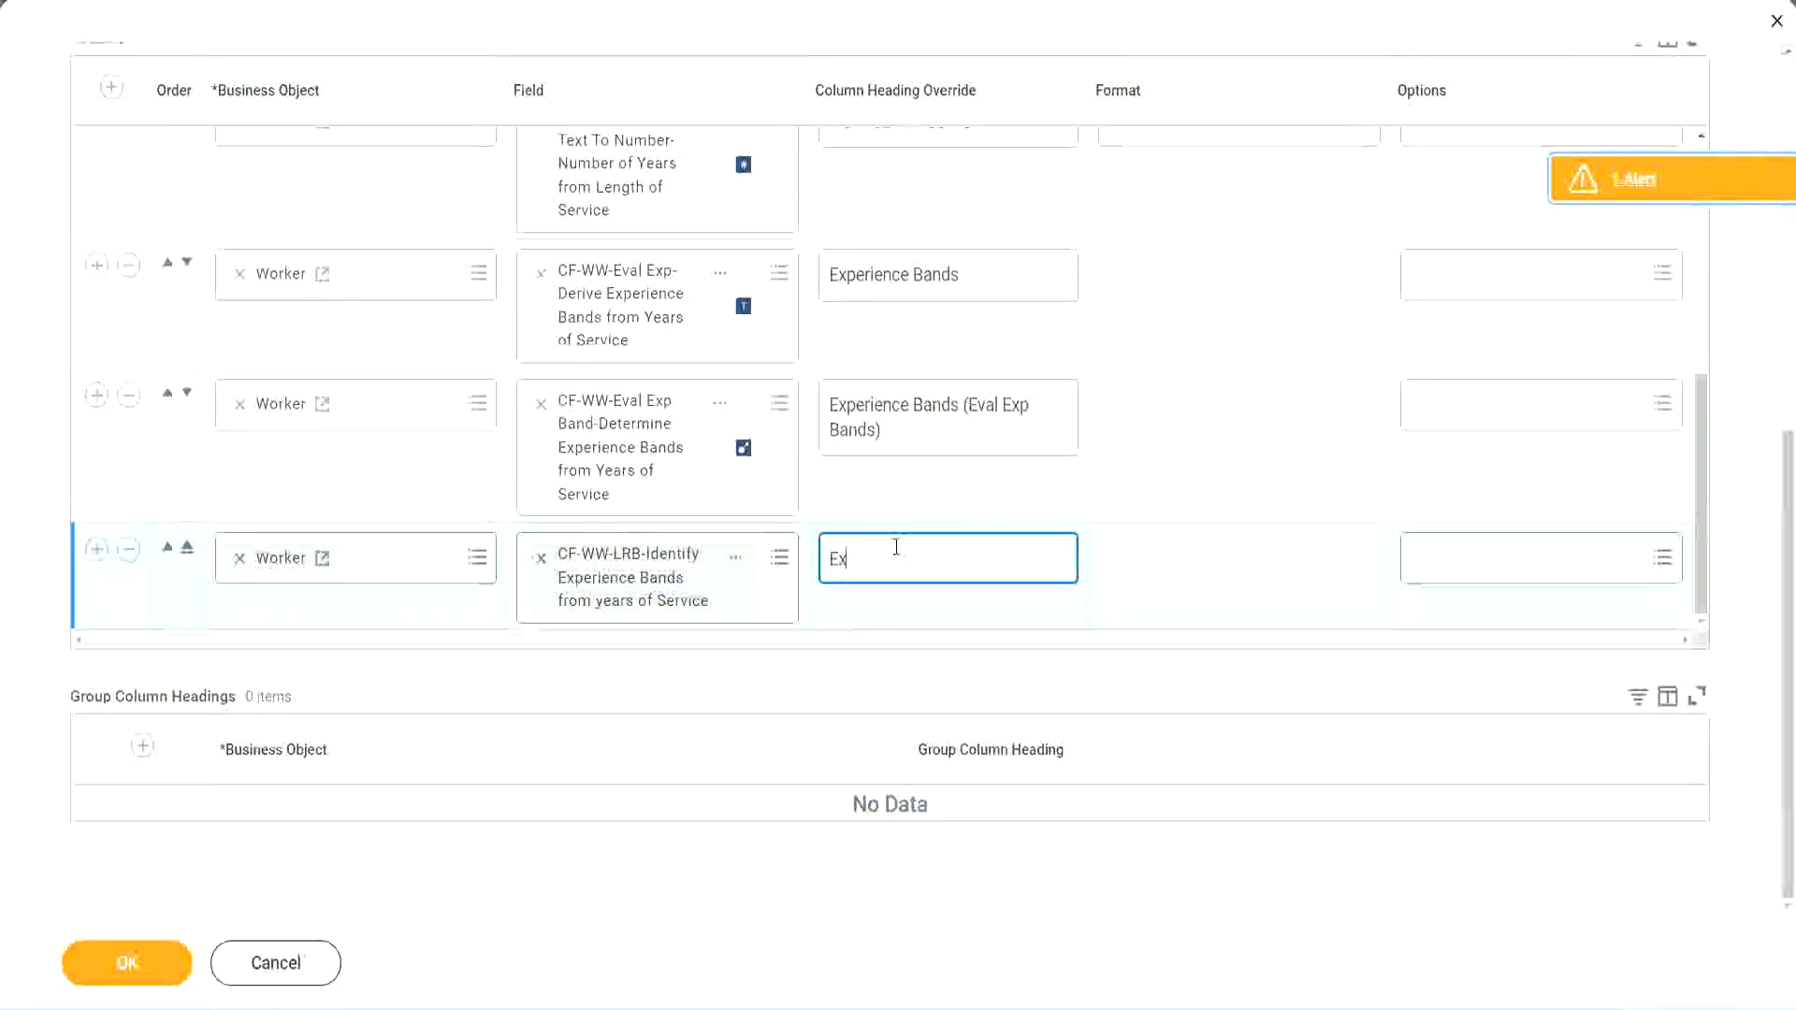
{"action": "type", "text": "pernerice"}
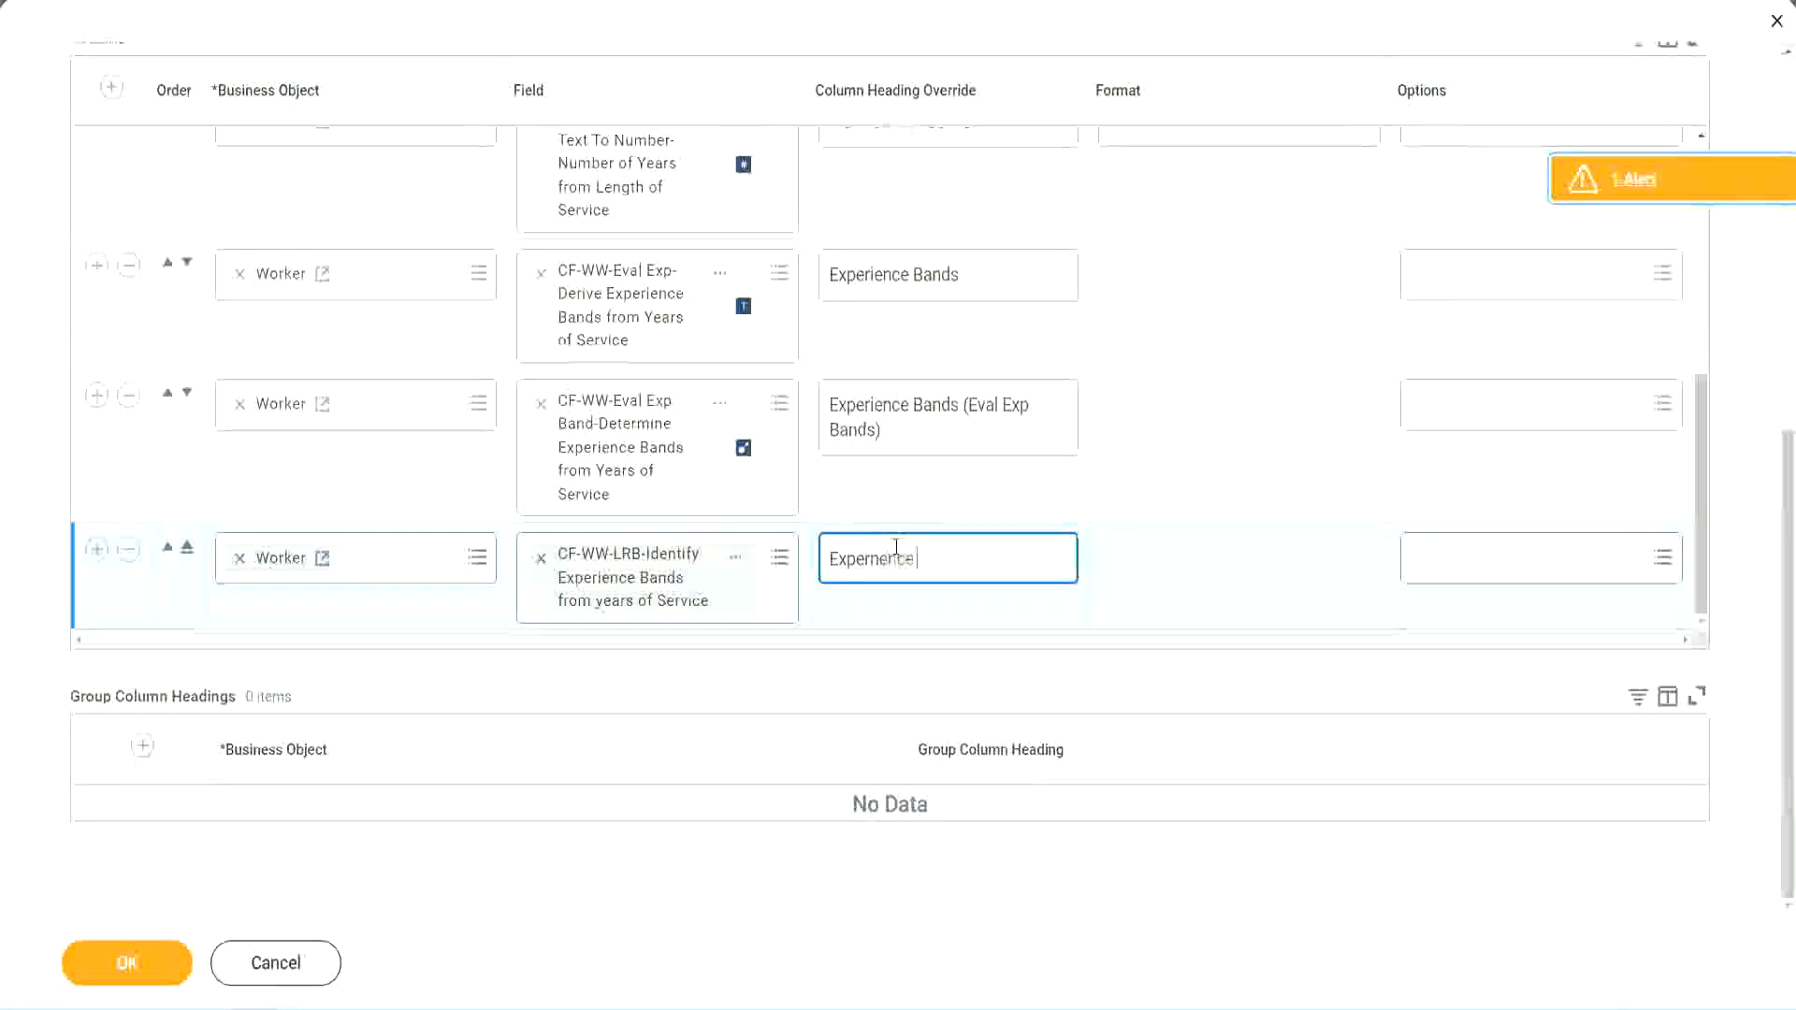
{"action": "key", "text": "BackSpace"}
{"action": "key", "text": "BackSpace"}
{"action": "key", "text": "BackSpace"}
{"action": "key", "text": "BackSpace"}
{"action": "type", "text": "ience Bands"}
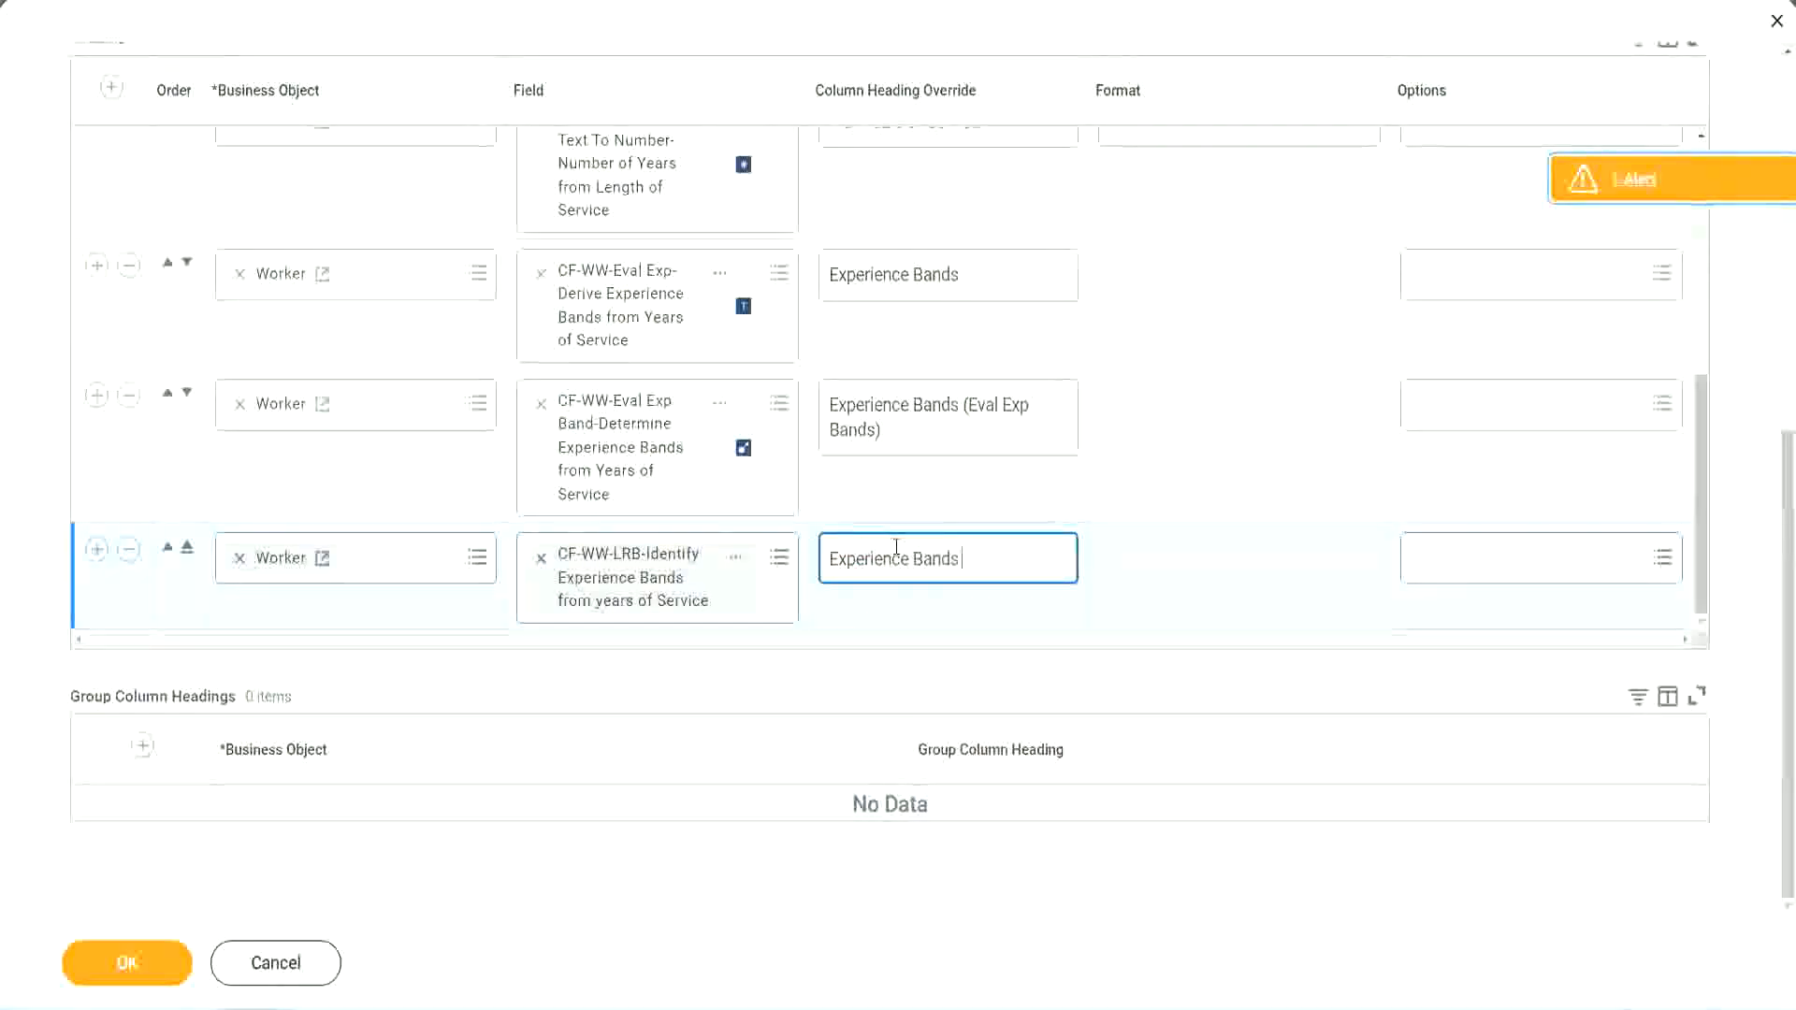
{"action": "type", "text": " (LRB)"}
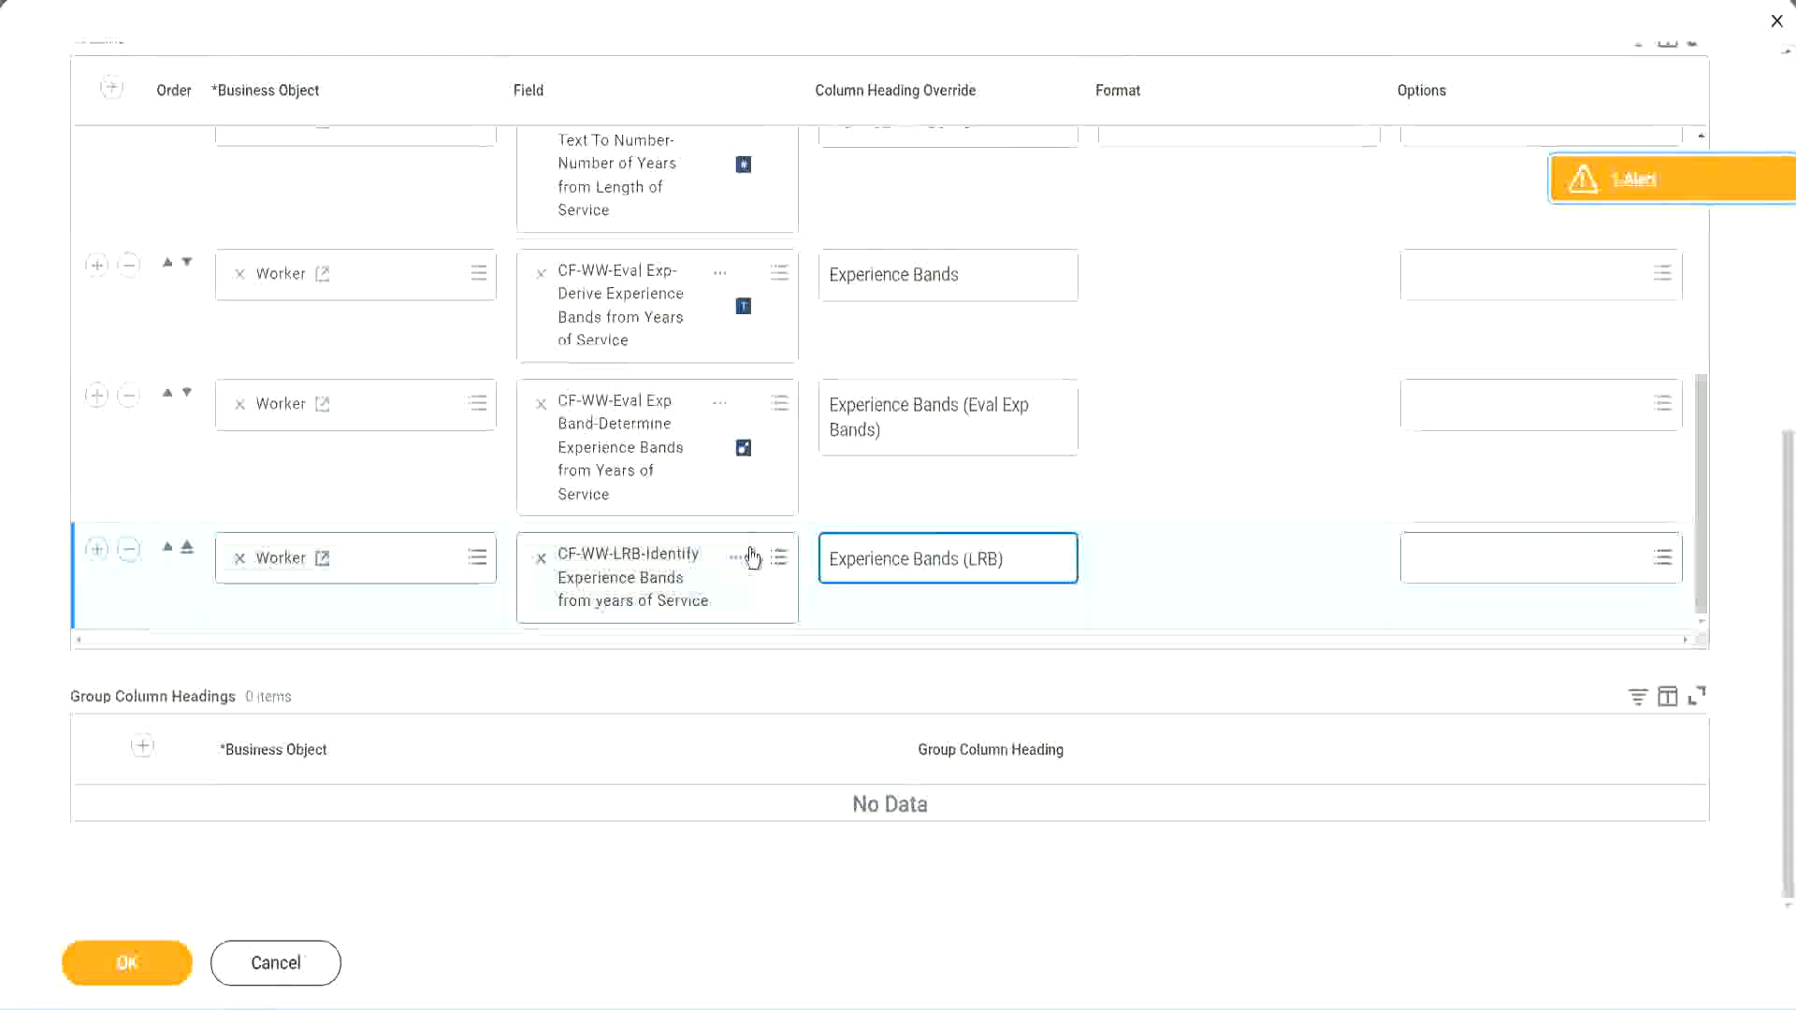
{"action": "left_click", "coordinate": [157, 979]}
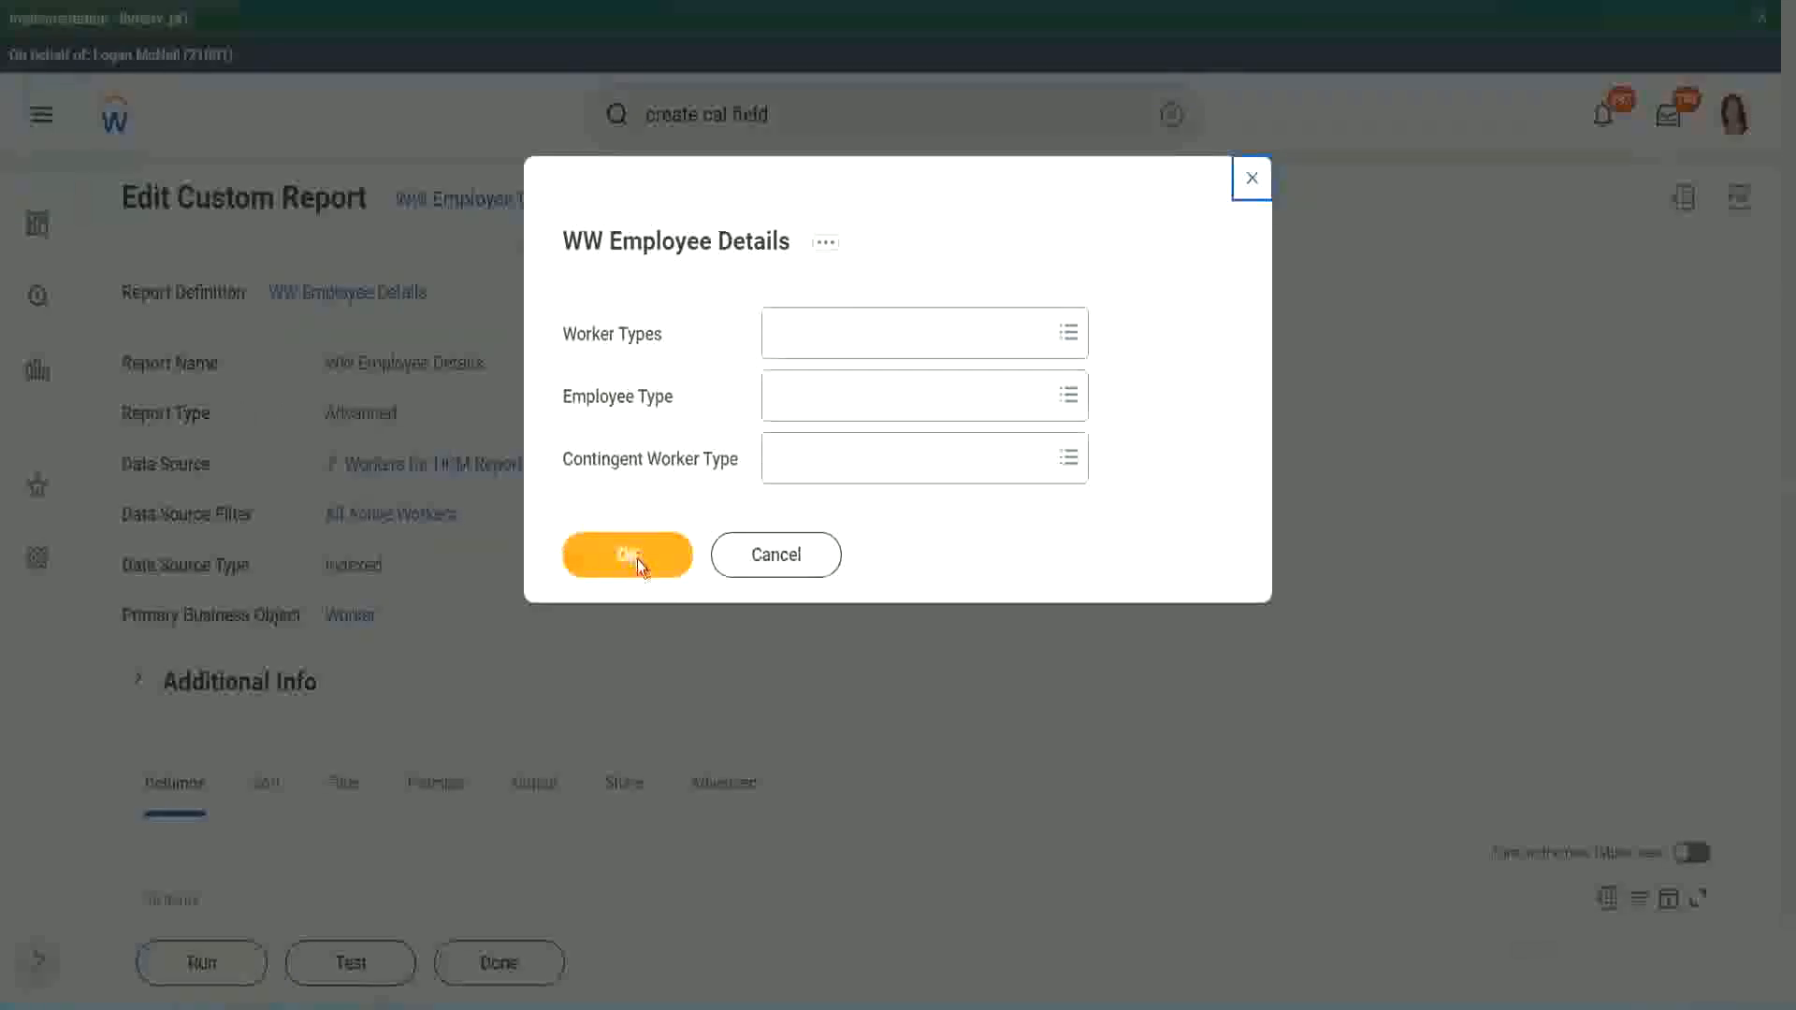
Run the WW Employee Details report with blank prompts and compare the three Experience Bands columns across the workers
{"action": "left_click", "coordinate": [637, 560]}
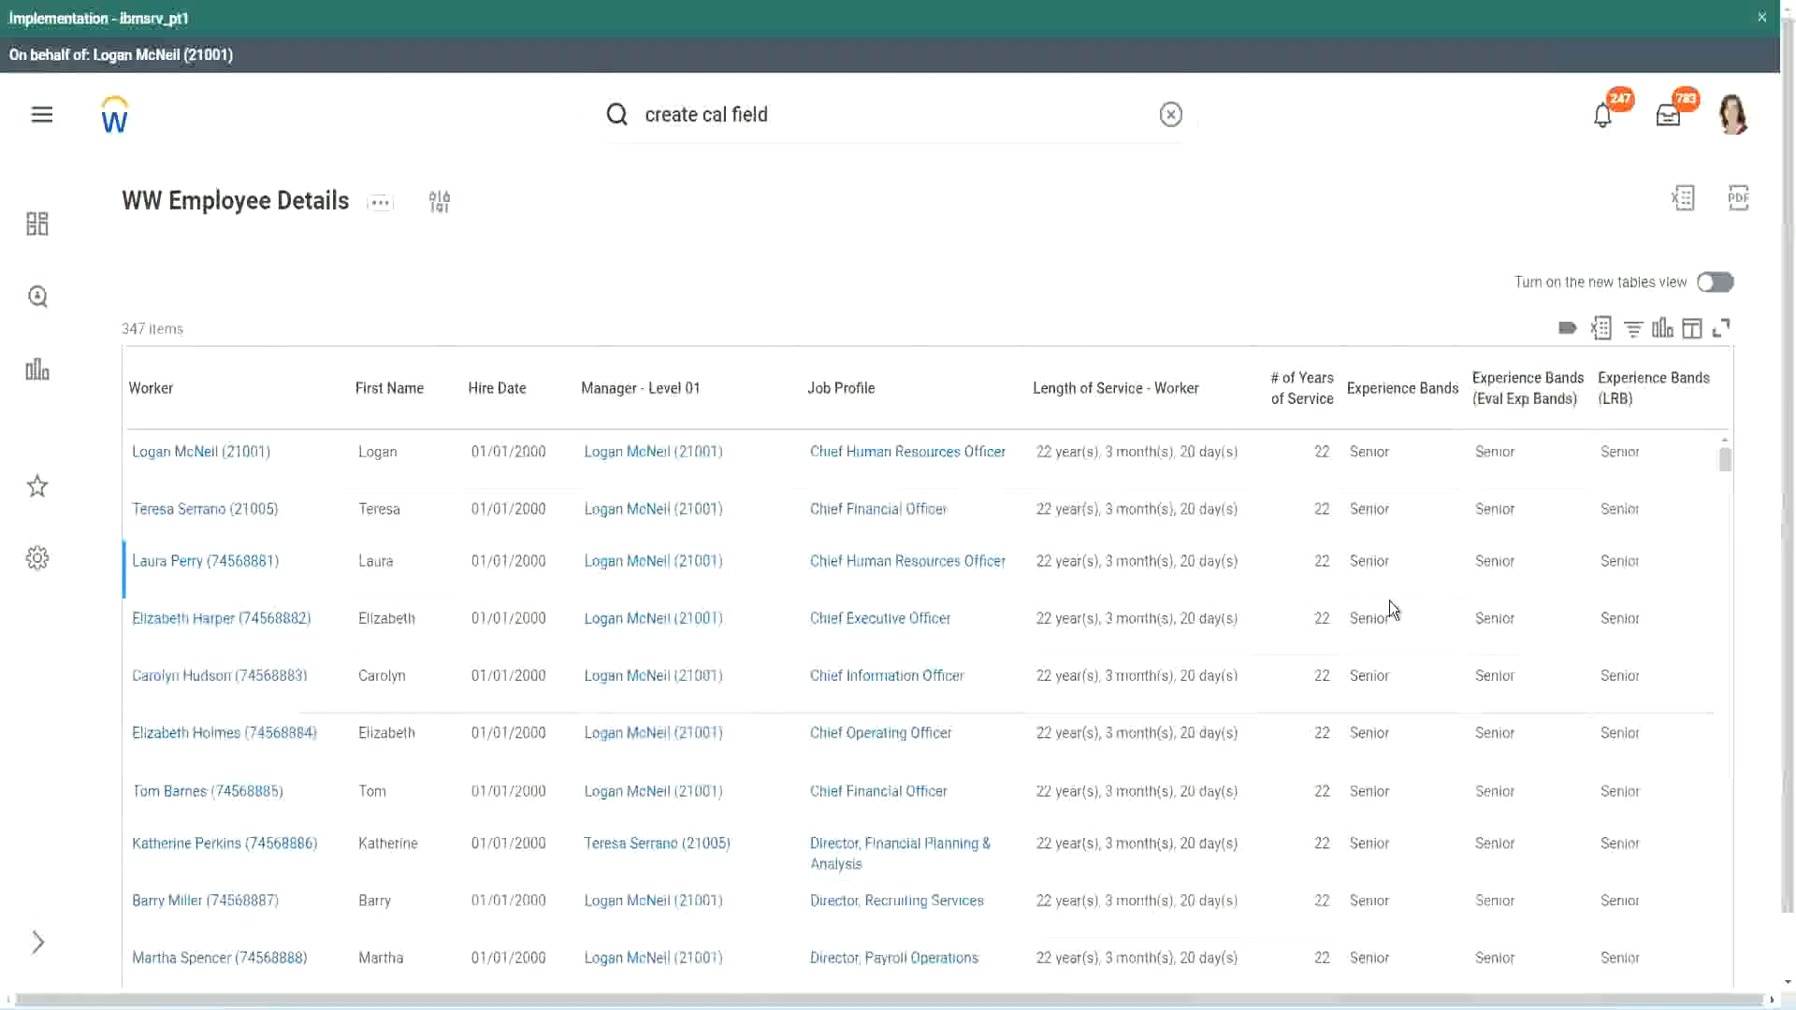
{"action": "double_click", "coordinate": [1374, 453]}
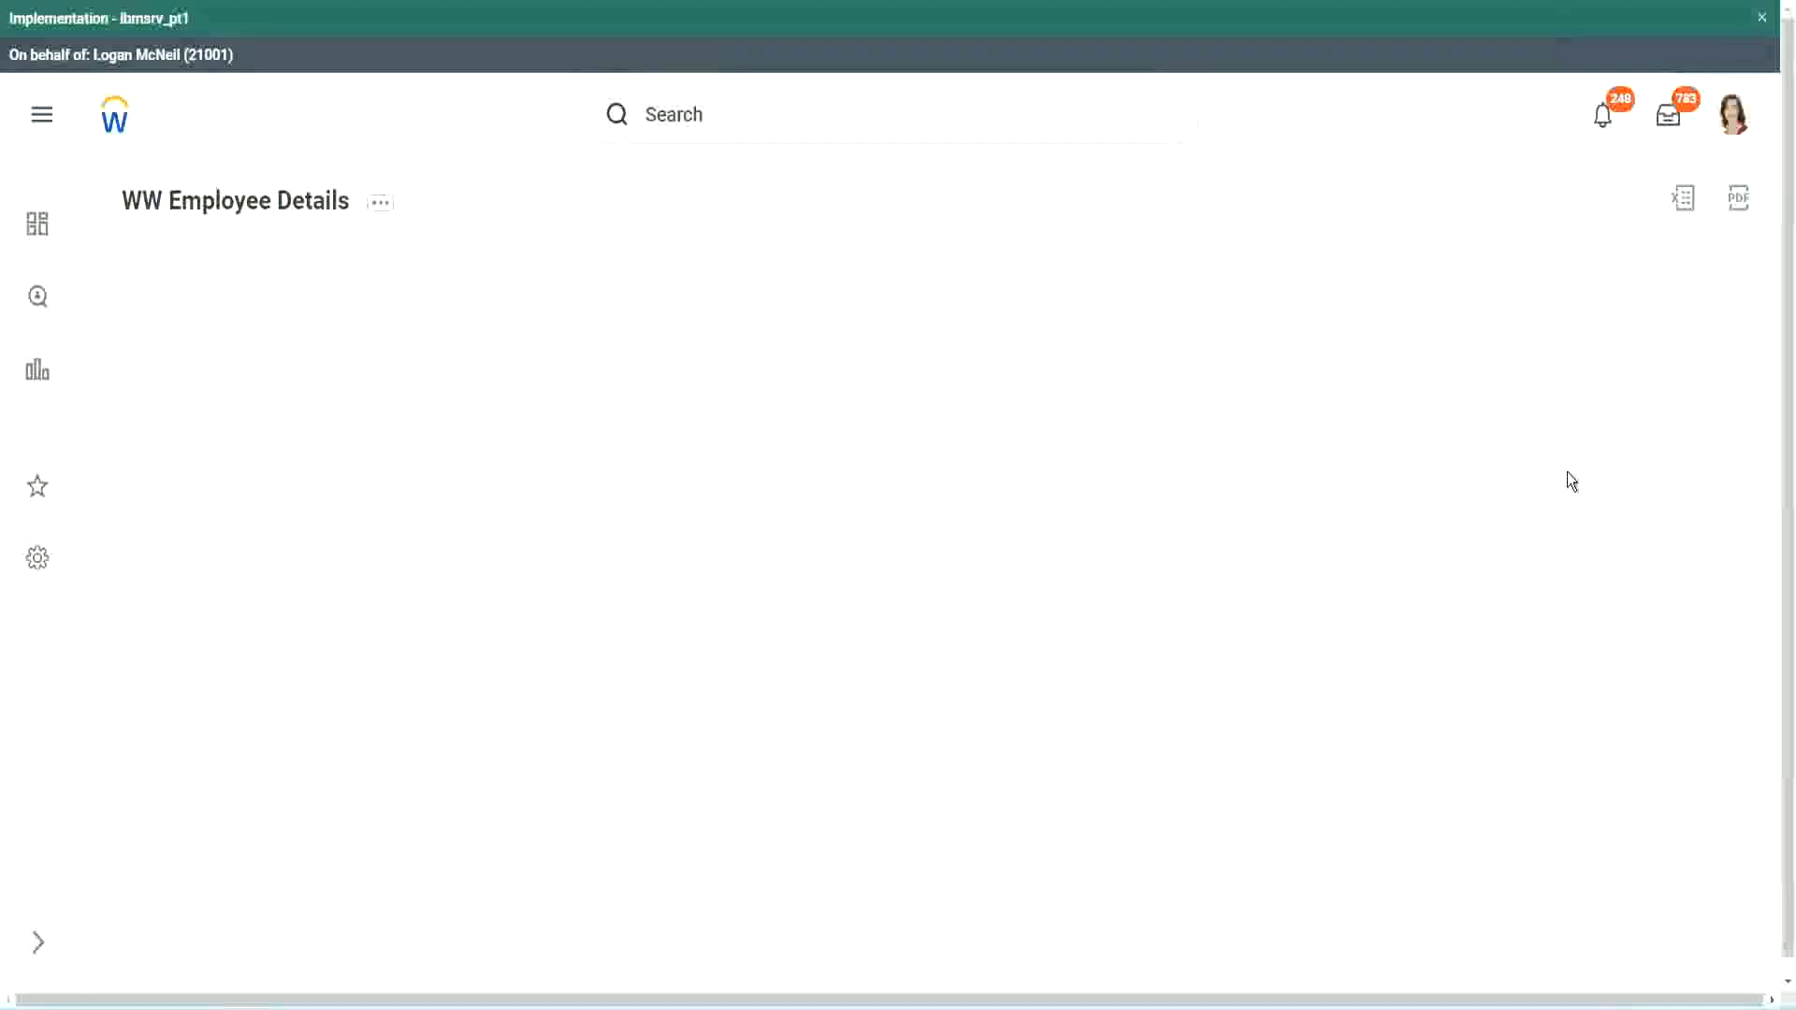
{"action": "scroll", "coordinate": [1560, 524], "scroll_direction": "down", "scroll_amount": 10}
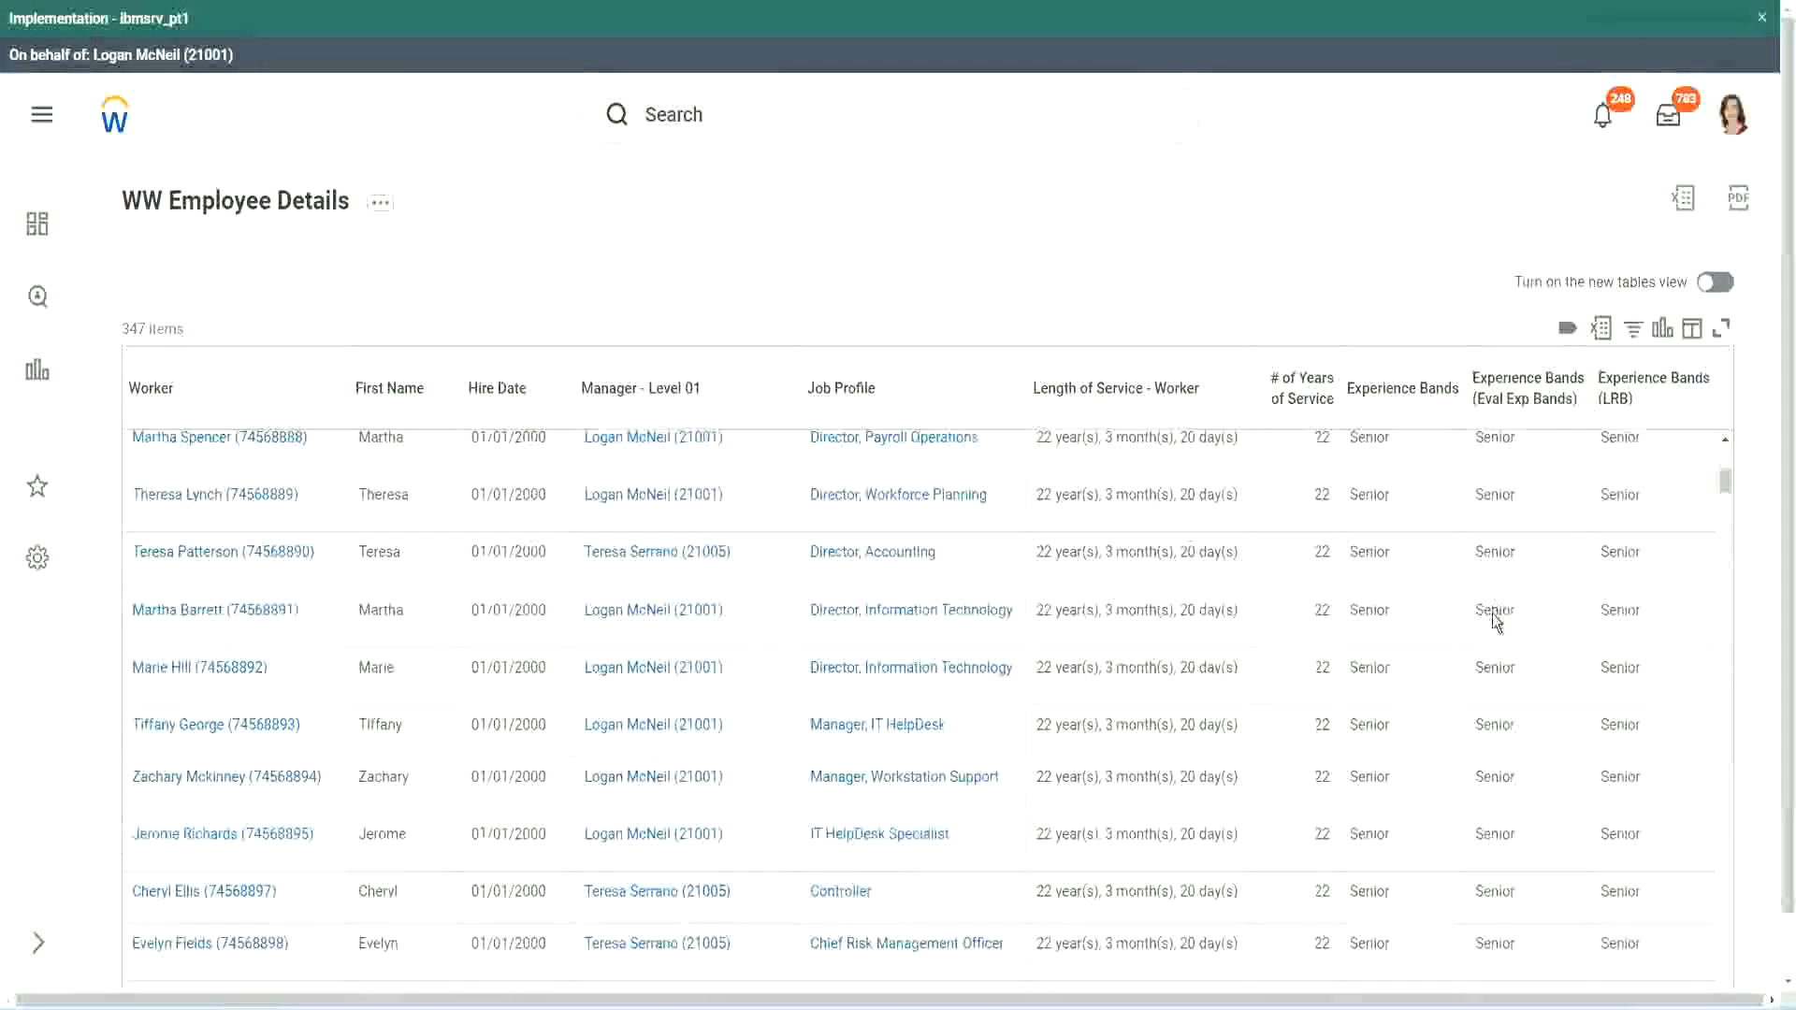
{"action": "scroll", "coordinate": [1490, 642], "scroll_direction": "down", "scroll_amount": 3}
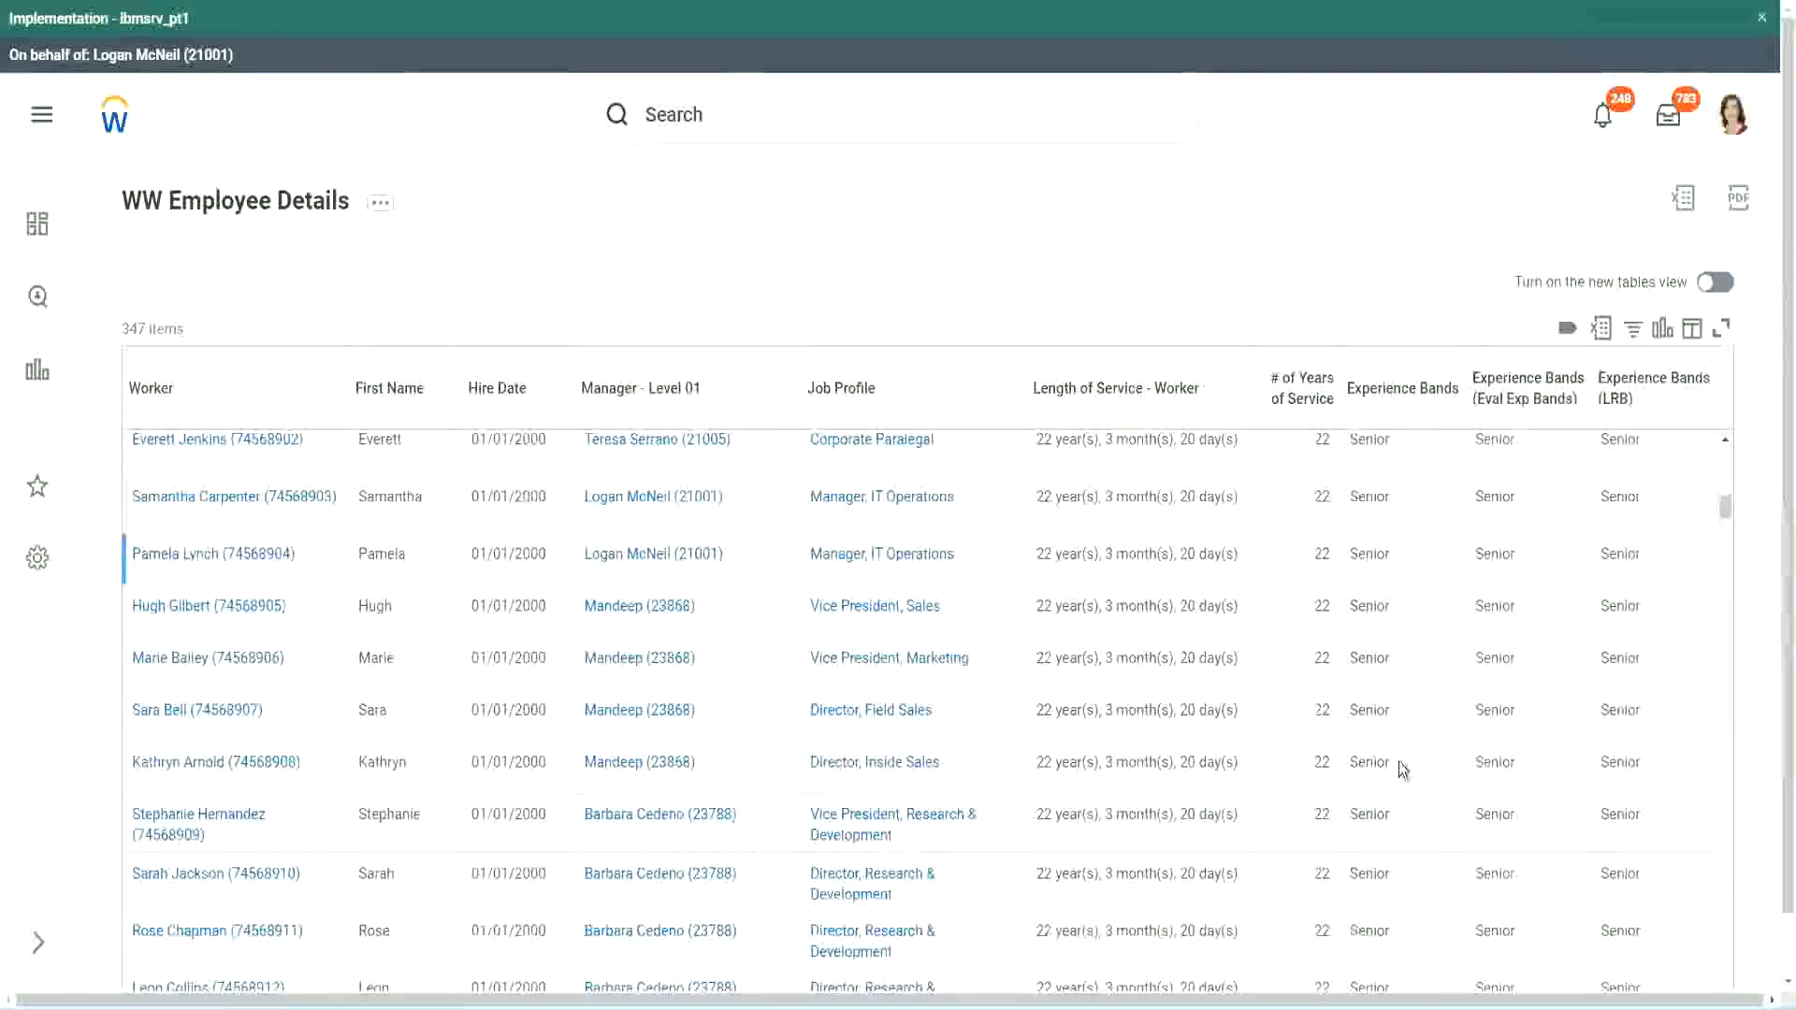
{"action": "scroll", "coordinate": [1398, 833], "scroll_direction": "down", "scroll_amount": 3}
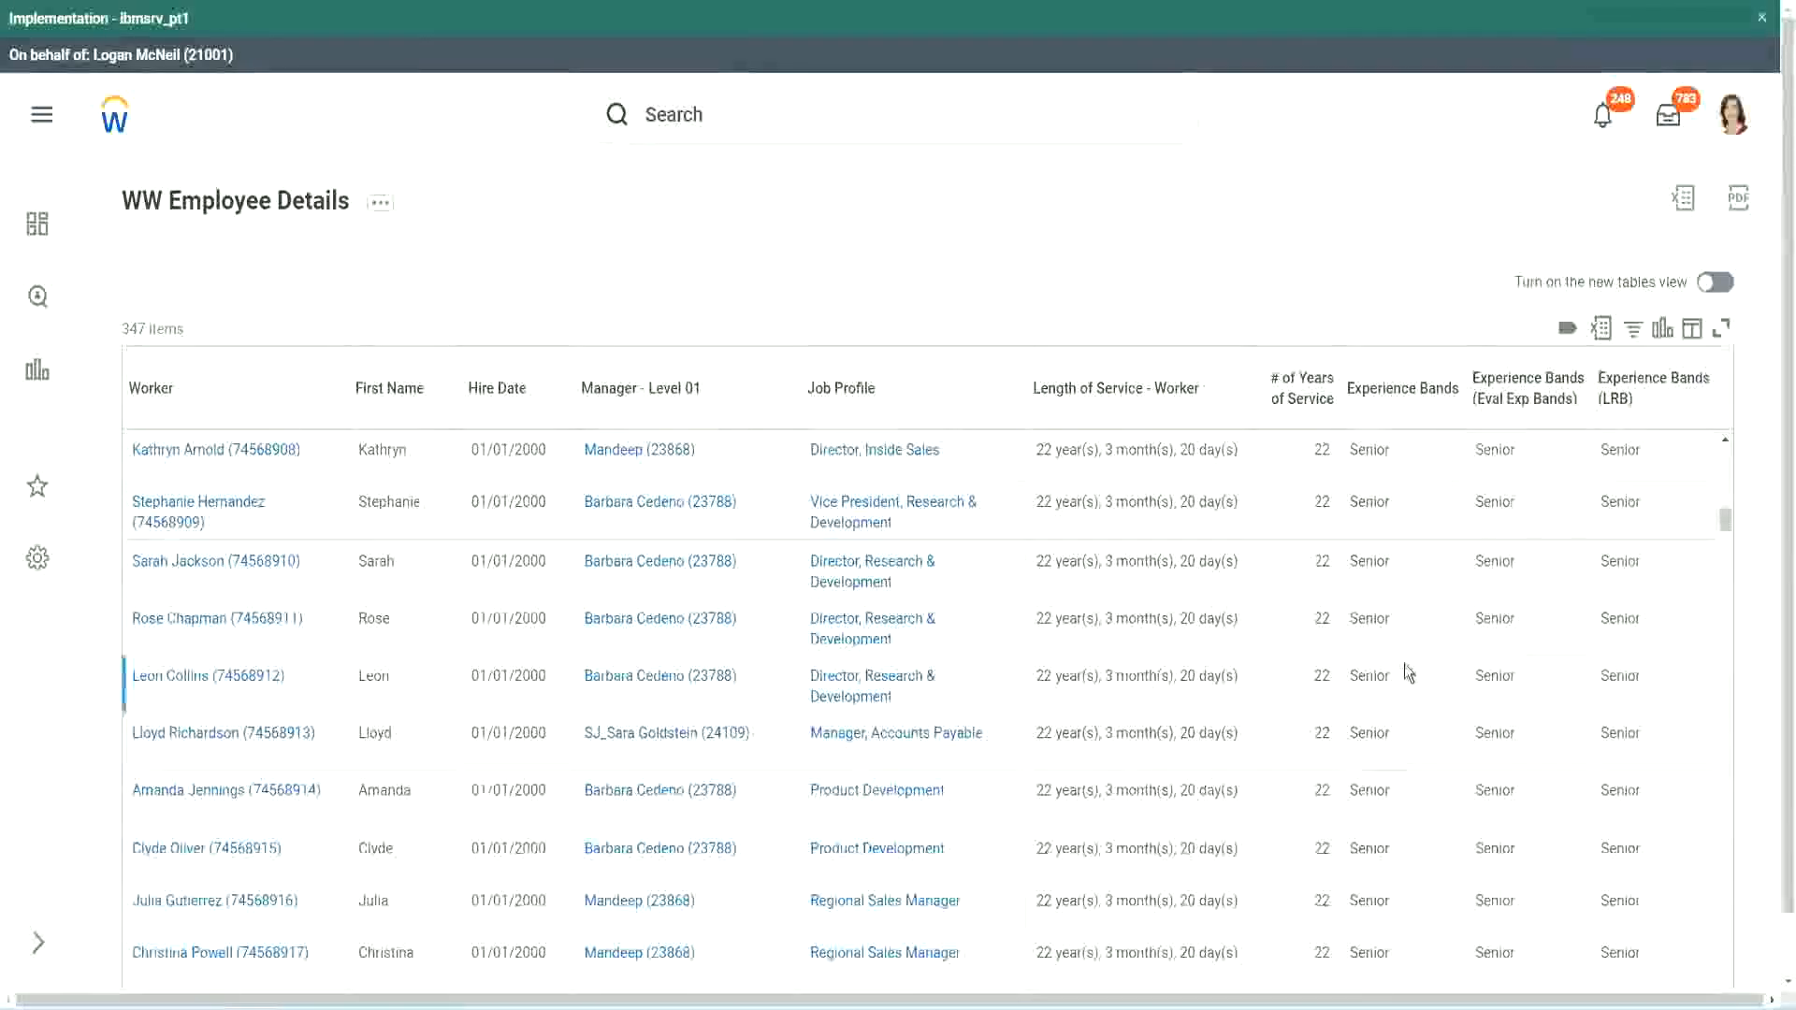
{"action": "scroll", "coordinate": [1405, 672], "scroll_direction": "down", "scroll_amount": 1}
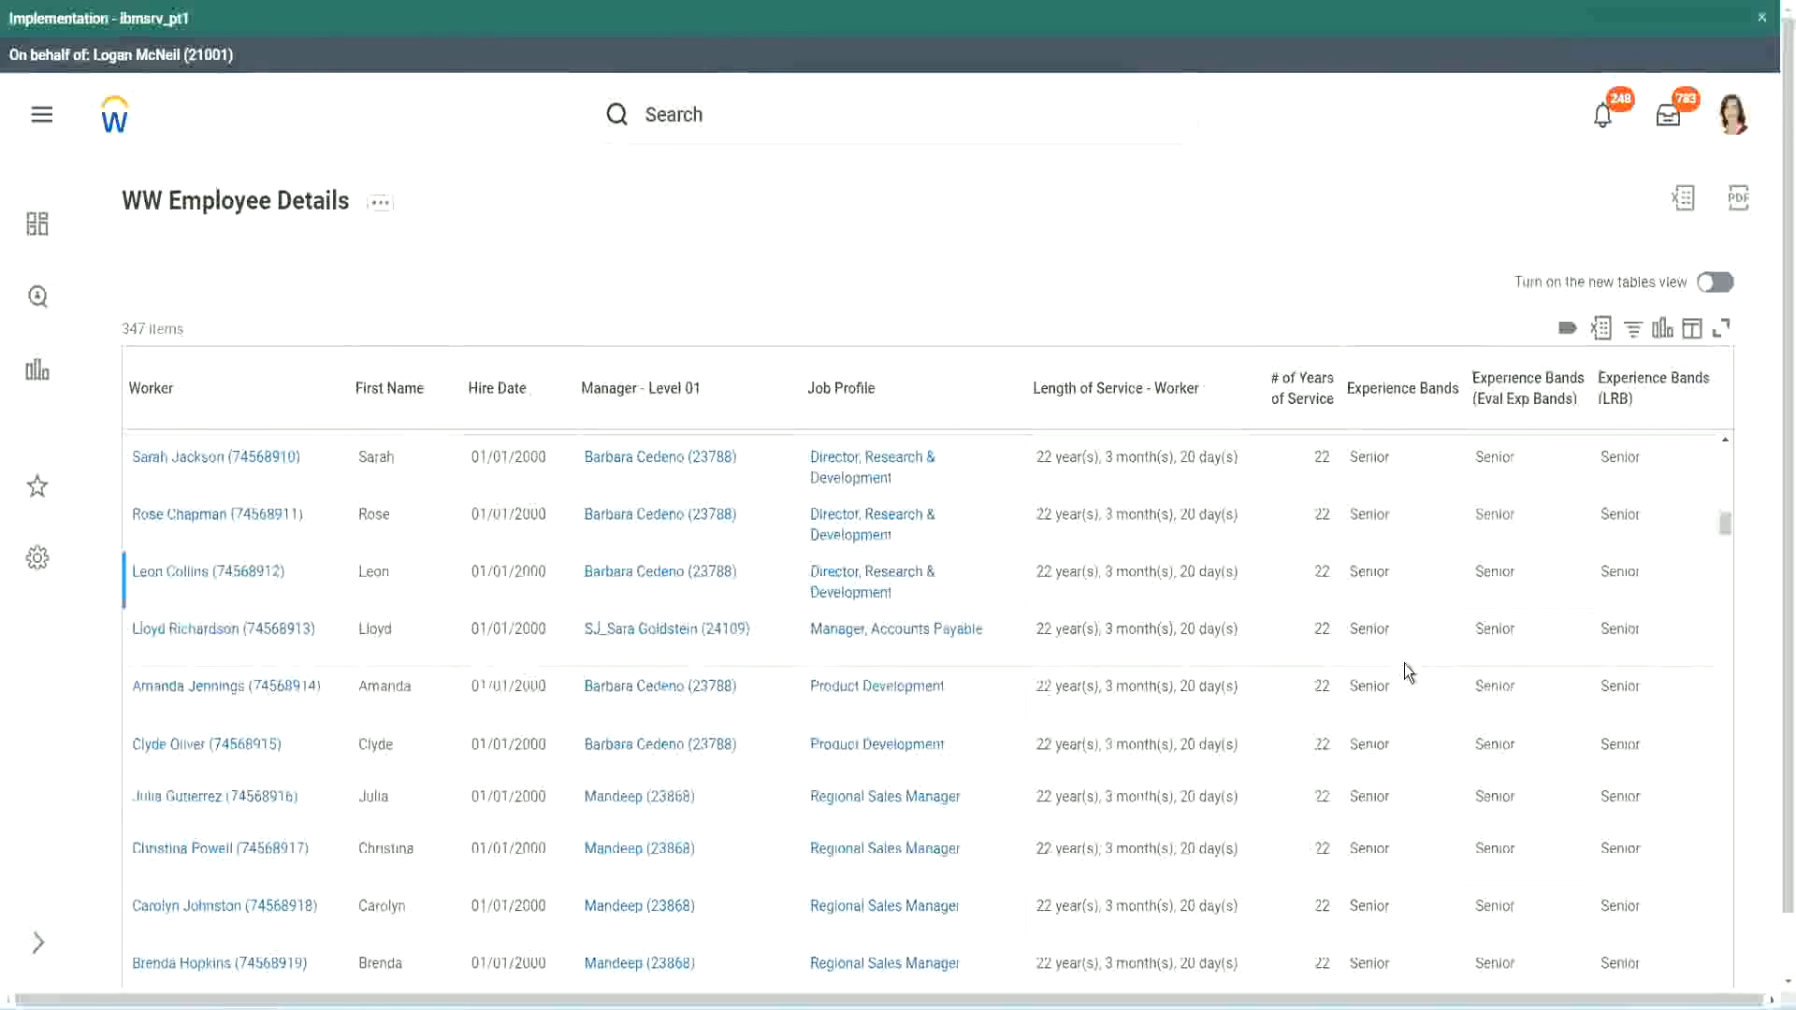